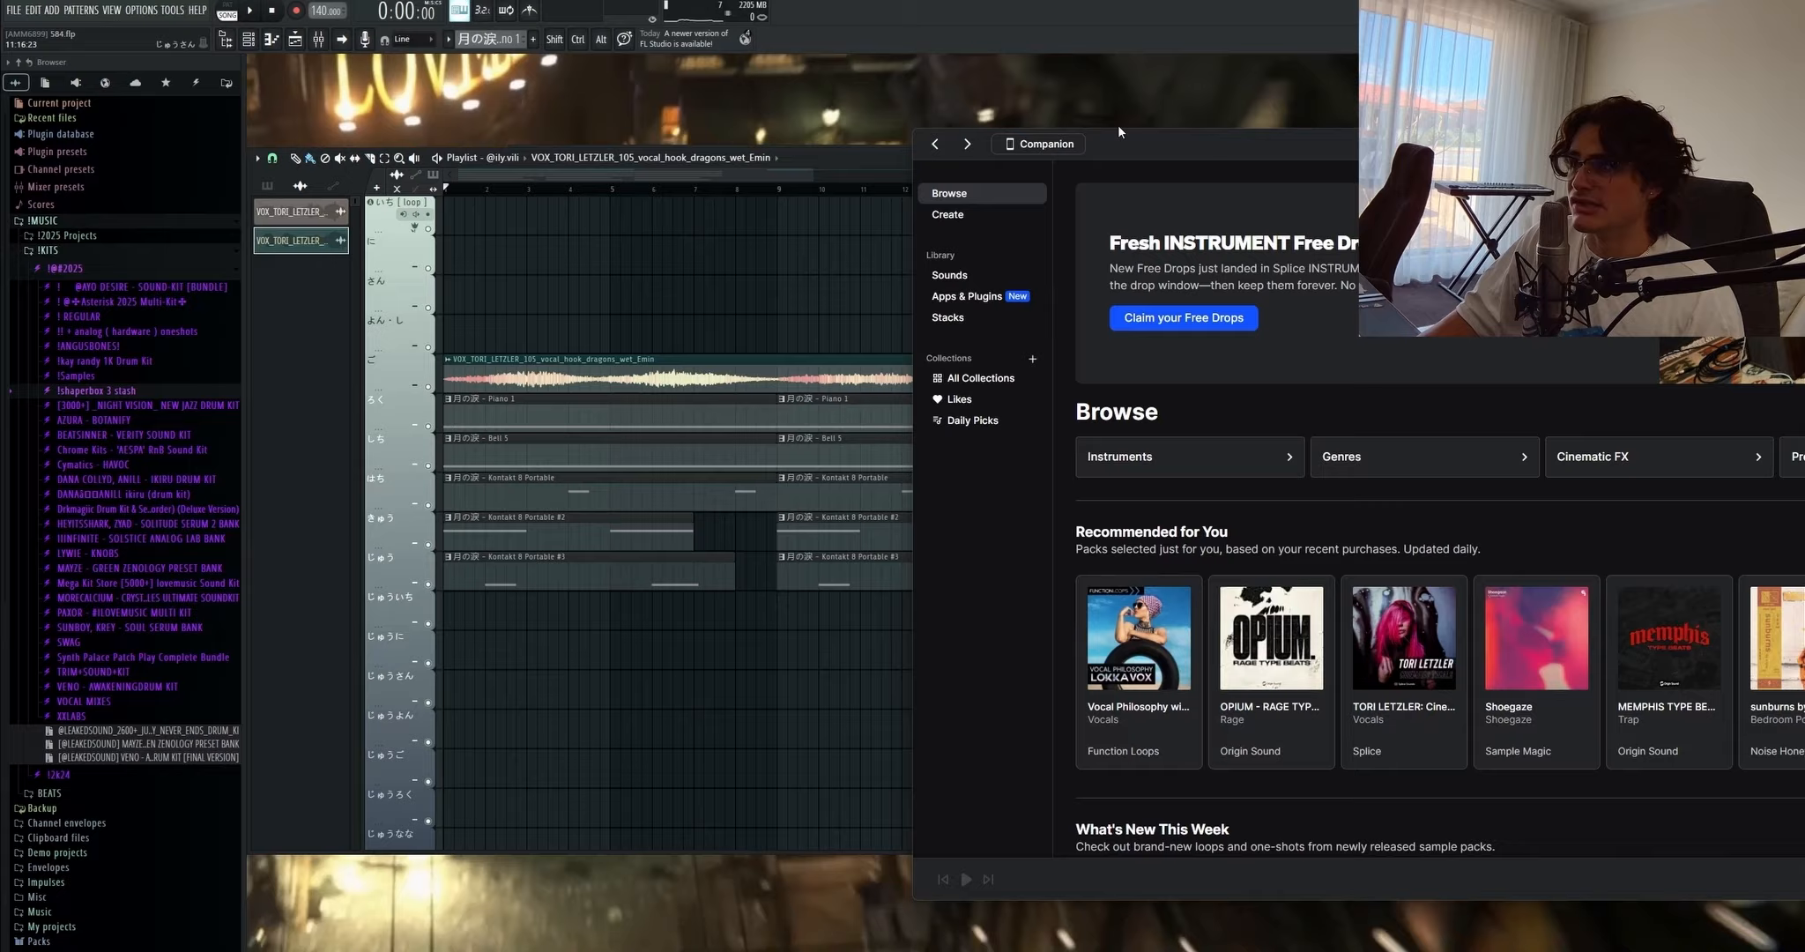
# Step: Open the Splice library's sounds and preview the 105 BPM E minor sample "vocal_hook_dragons_wet"
pyautogui.moveTo(1116, 124); pyautogui.dragTo(823, 104)
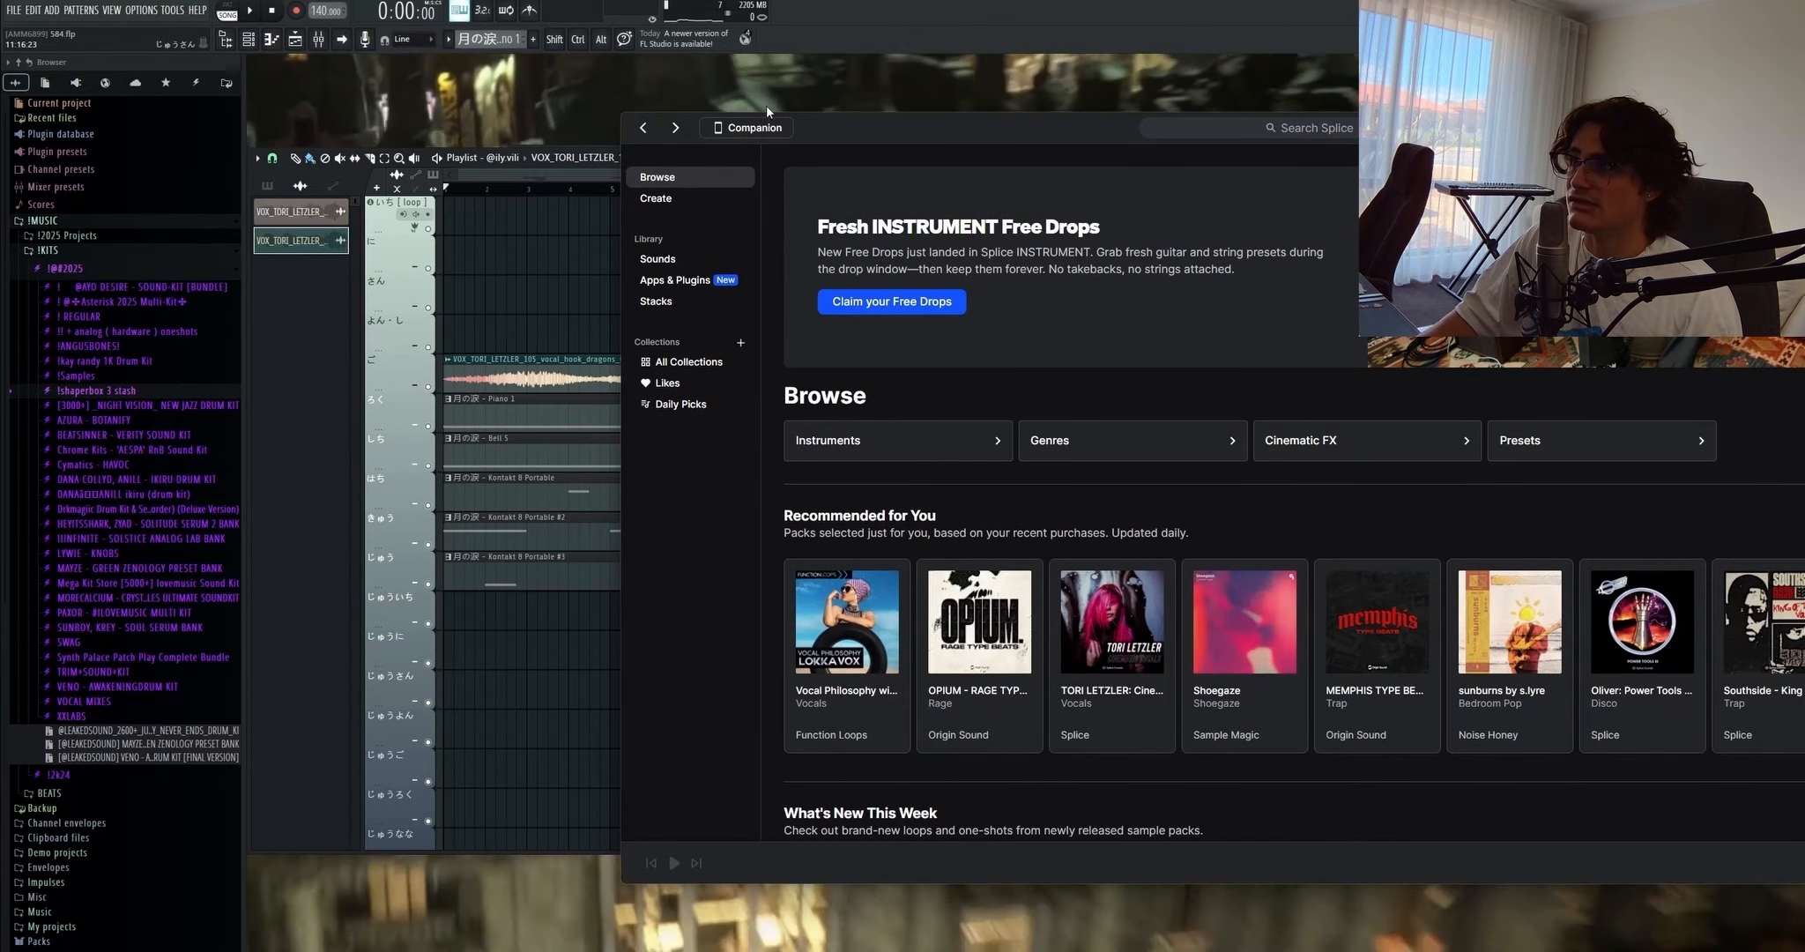
pyautogui.moveTo(971, 130); pyautogui.dragTo(722, 138)
pyautogui.click(408, 267)
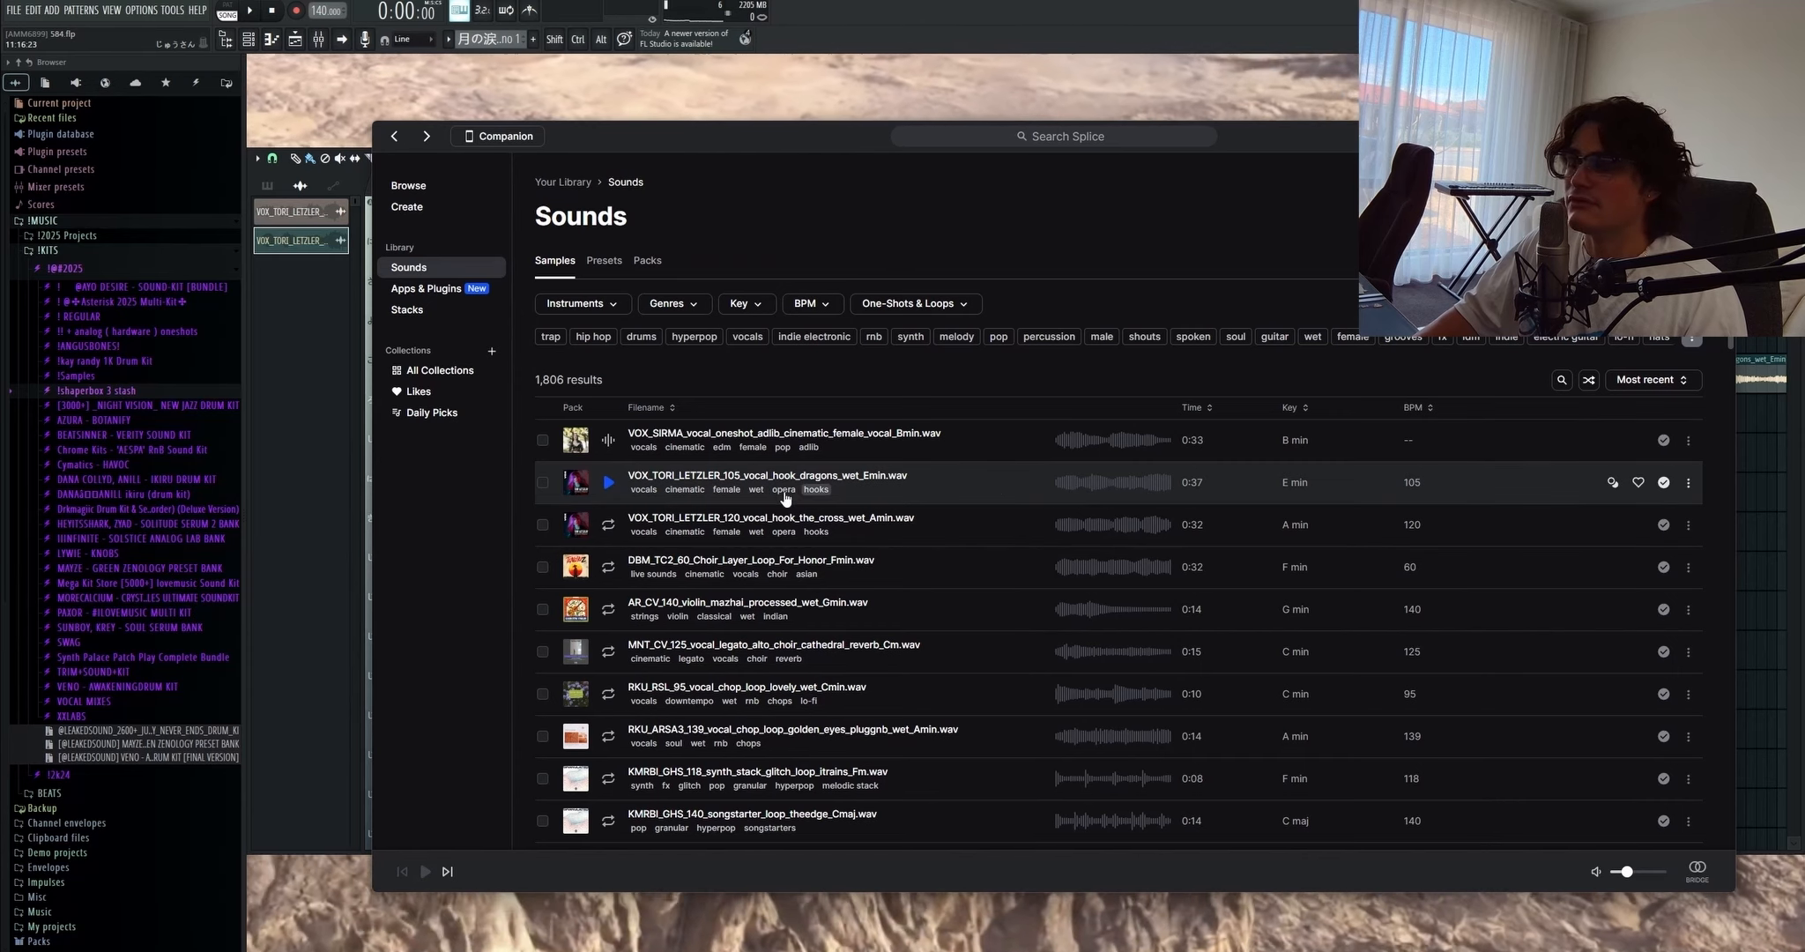
pyautogui.click(608, 482)
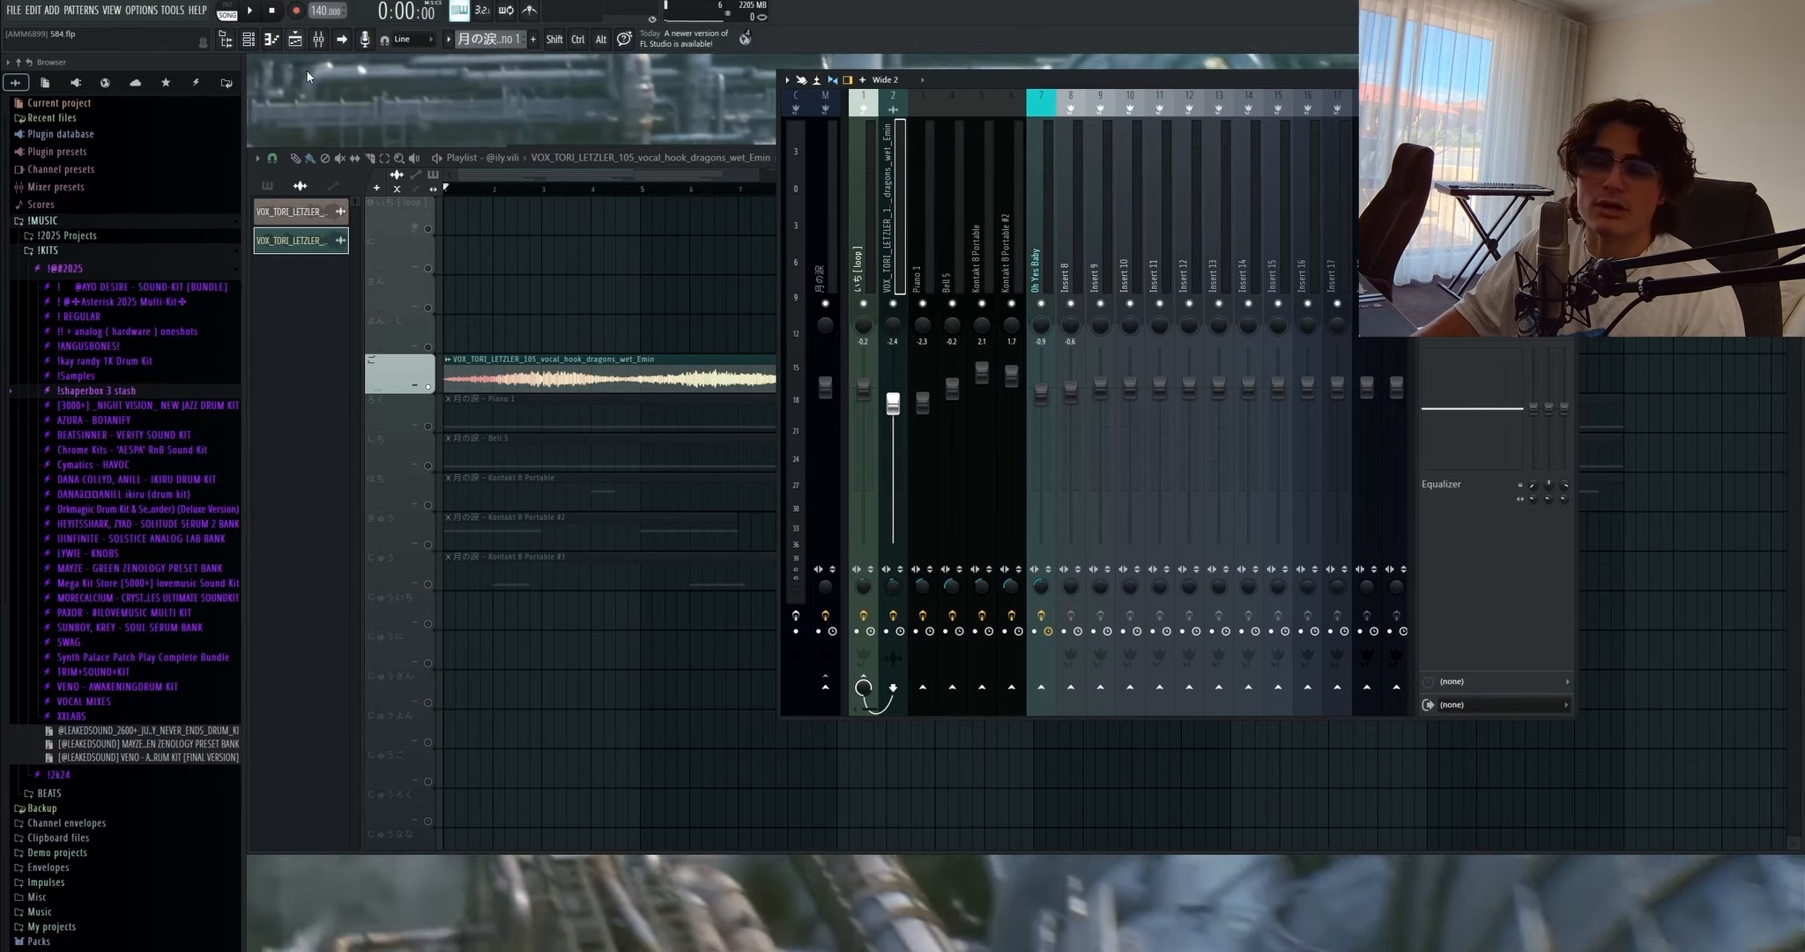
# Step: In FL Studio, examine ValhallaSupermassive on the dragons vocal's mixer track and play the vocal from the playlist's start
pyautogui.click(1489, 132)
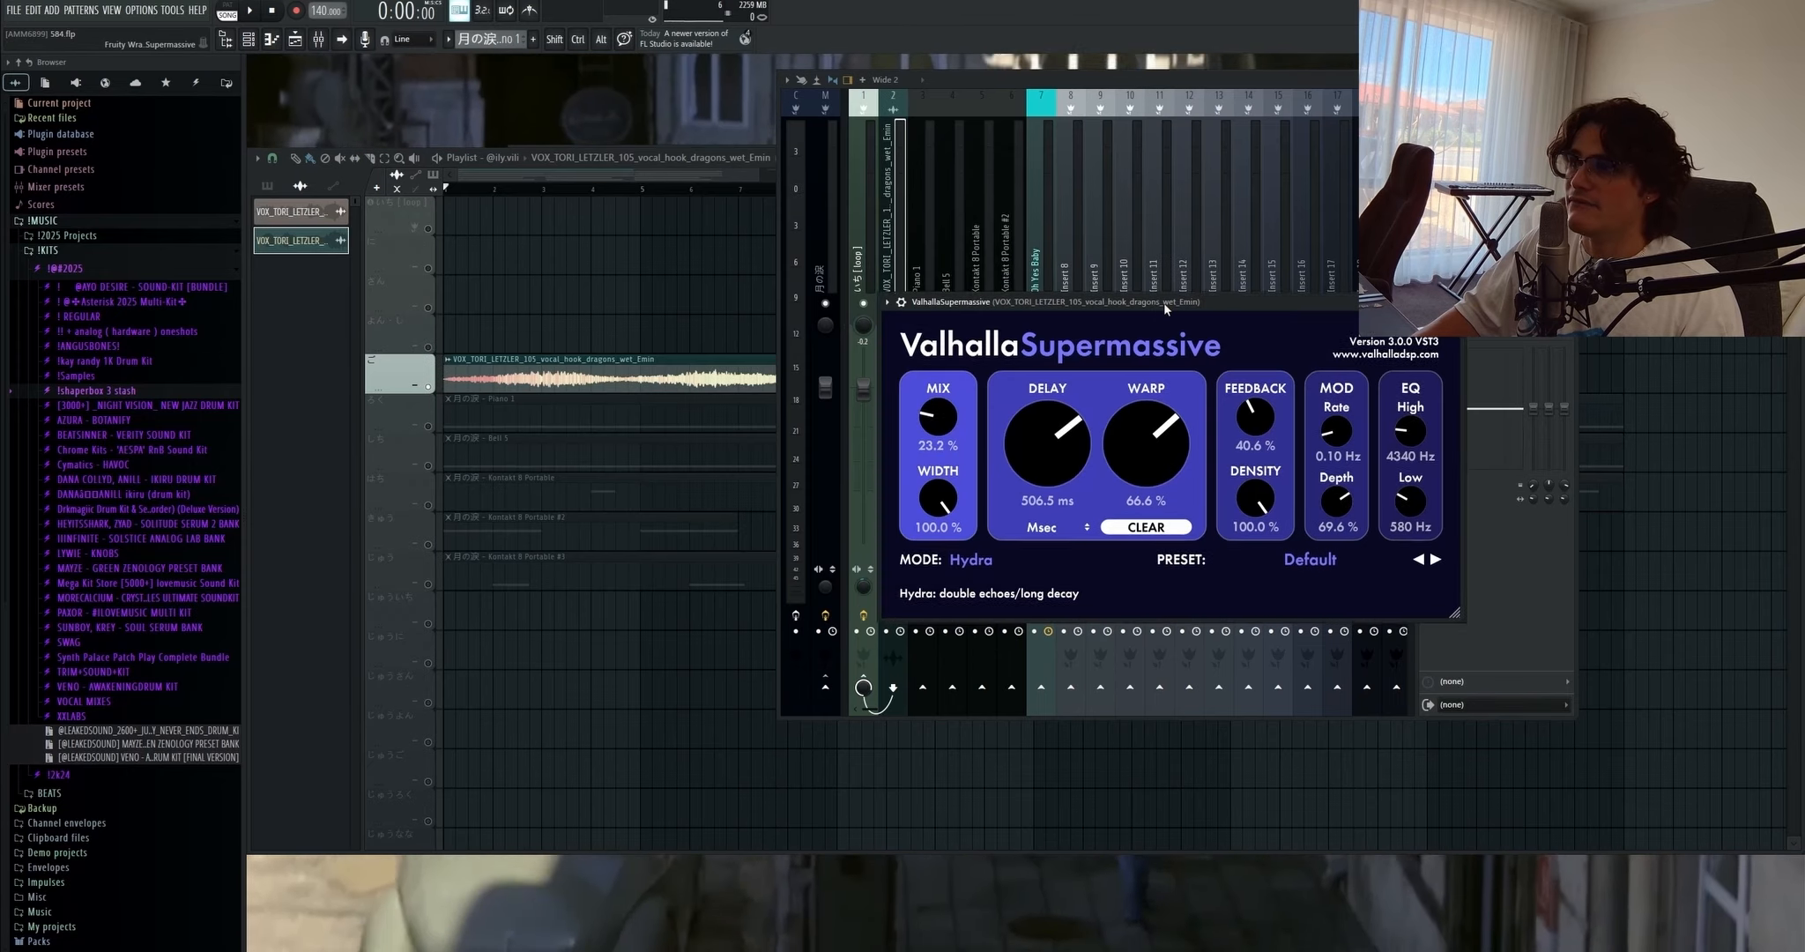
pyautogui.moveTo(1163, 302); pyautogui.dragTo(664, 200)
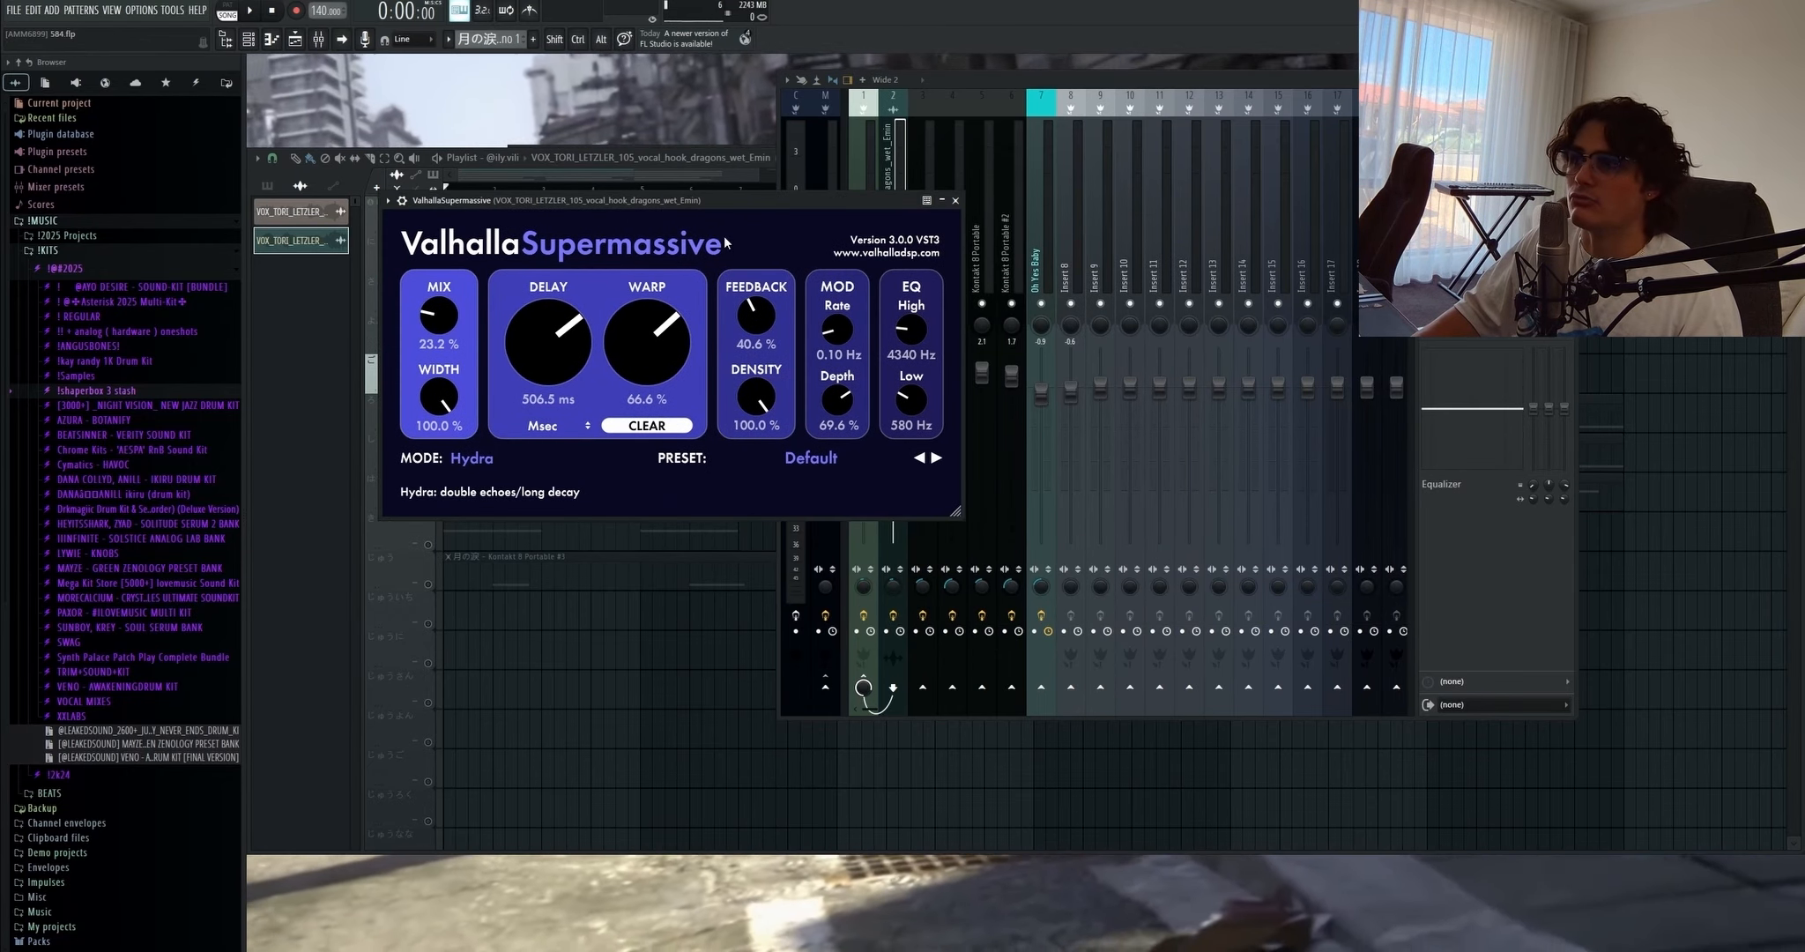
pyautogui.press('F5')
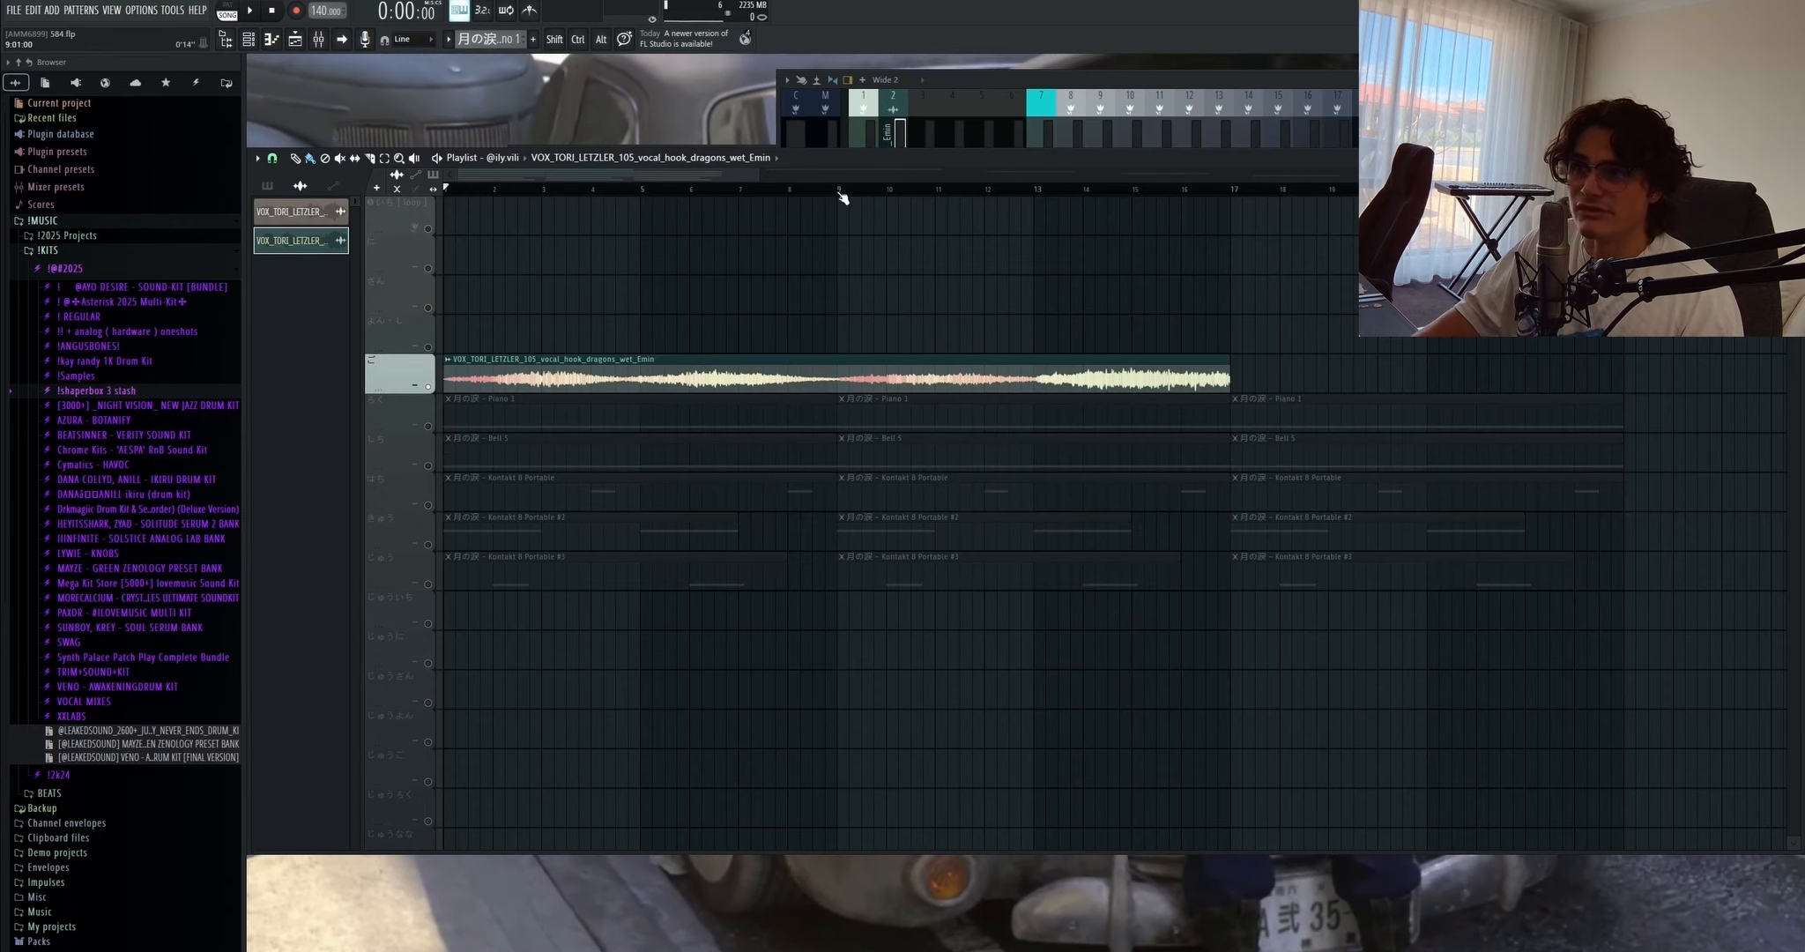
pyautogui.moveTo(840, 190); pyautogui.dragTo(446, 190)
pyautogui.press('space')
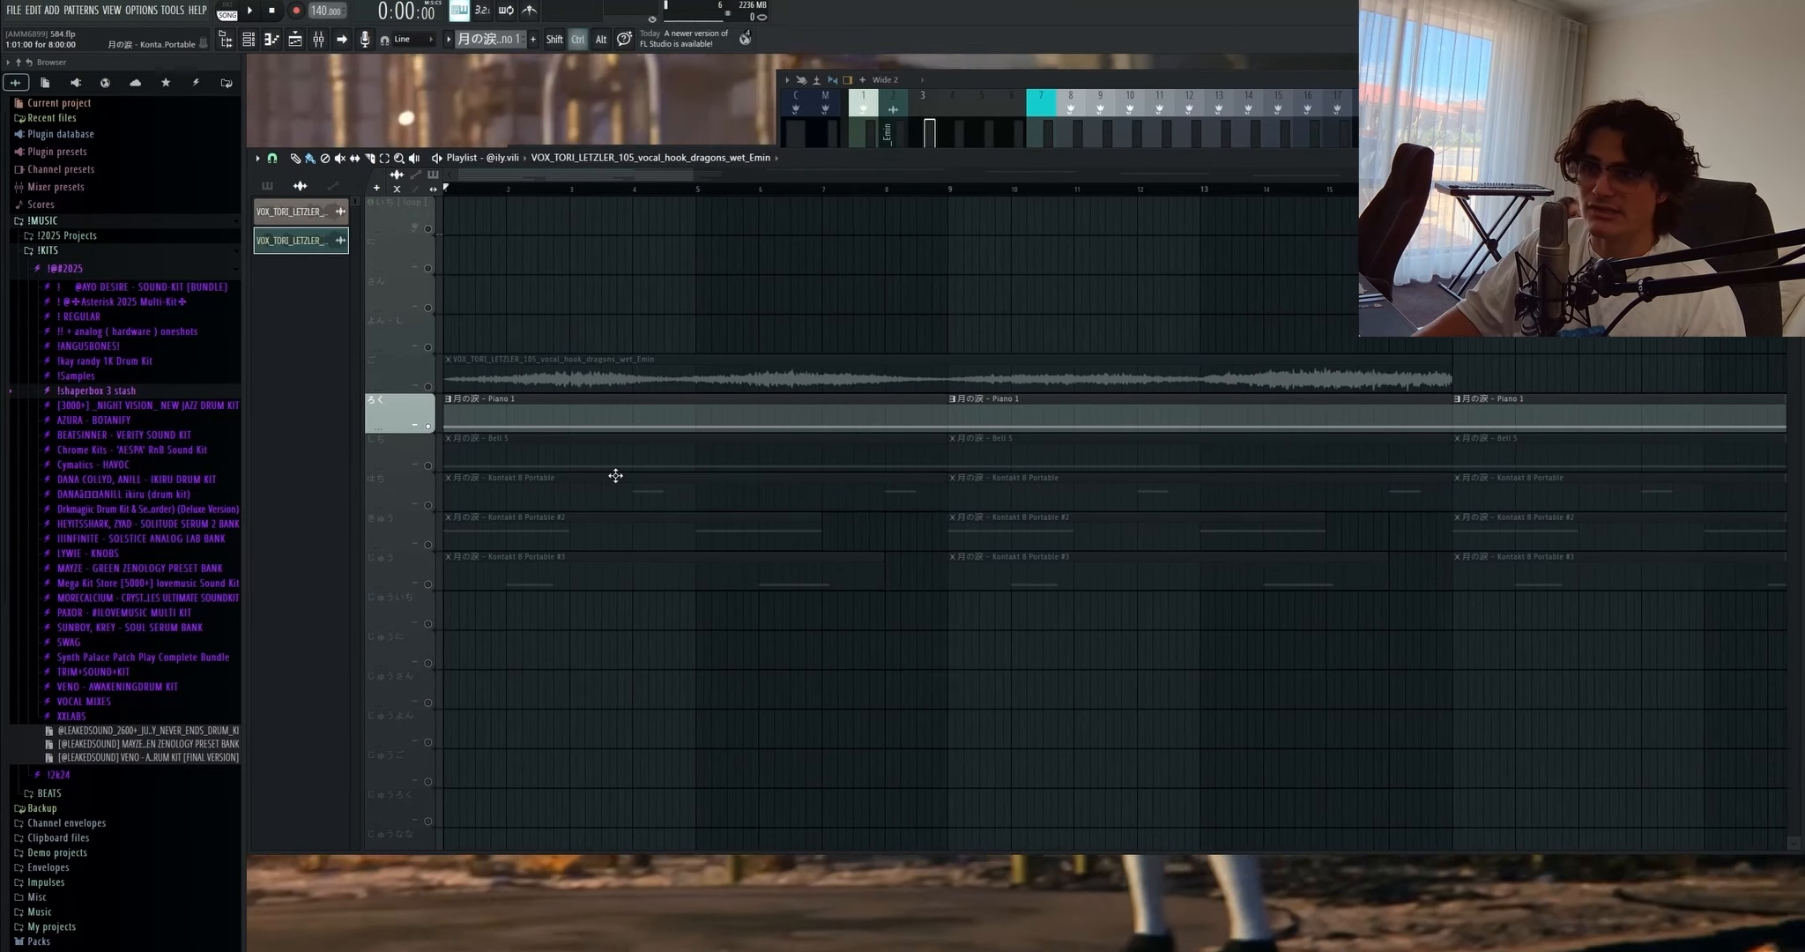
# Step: Play the Piano 1 pattern's notes in the piano roll and examine the Pro-Q 3 EQ on its mixer track
pyautogui.doubleClick(592, 414)
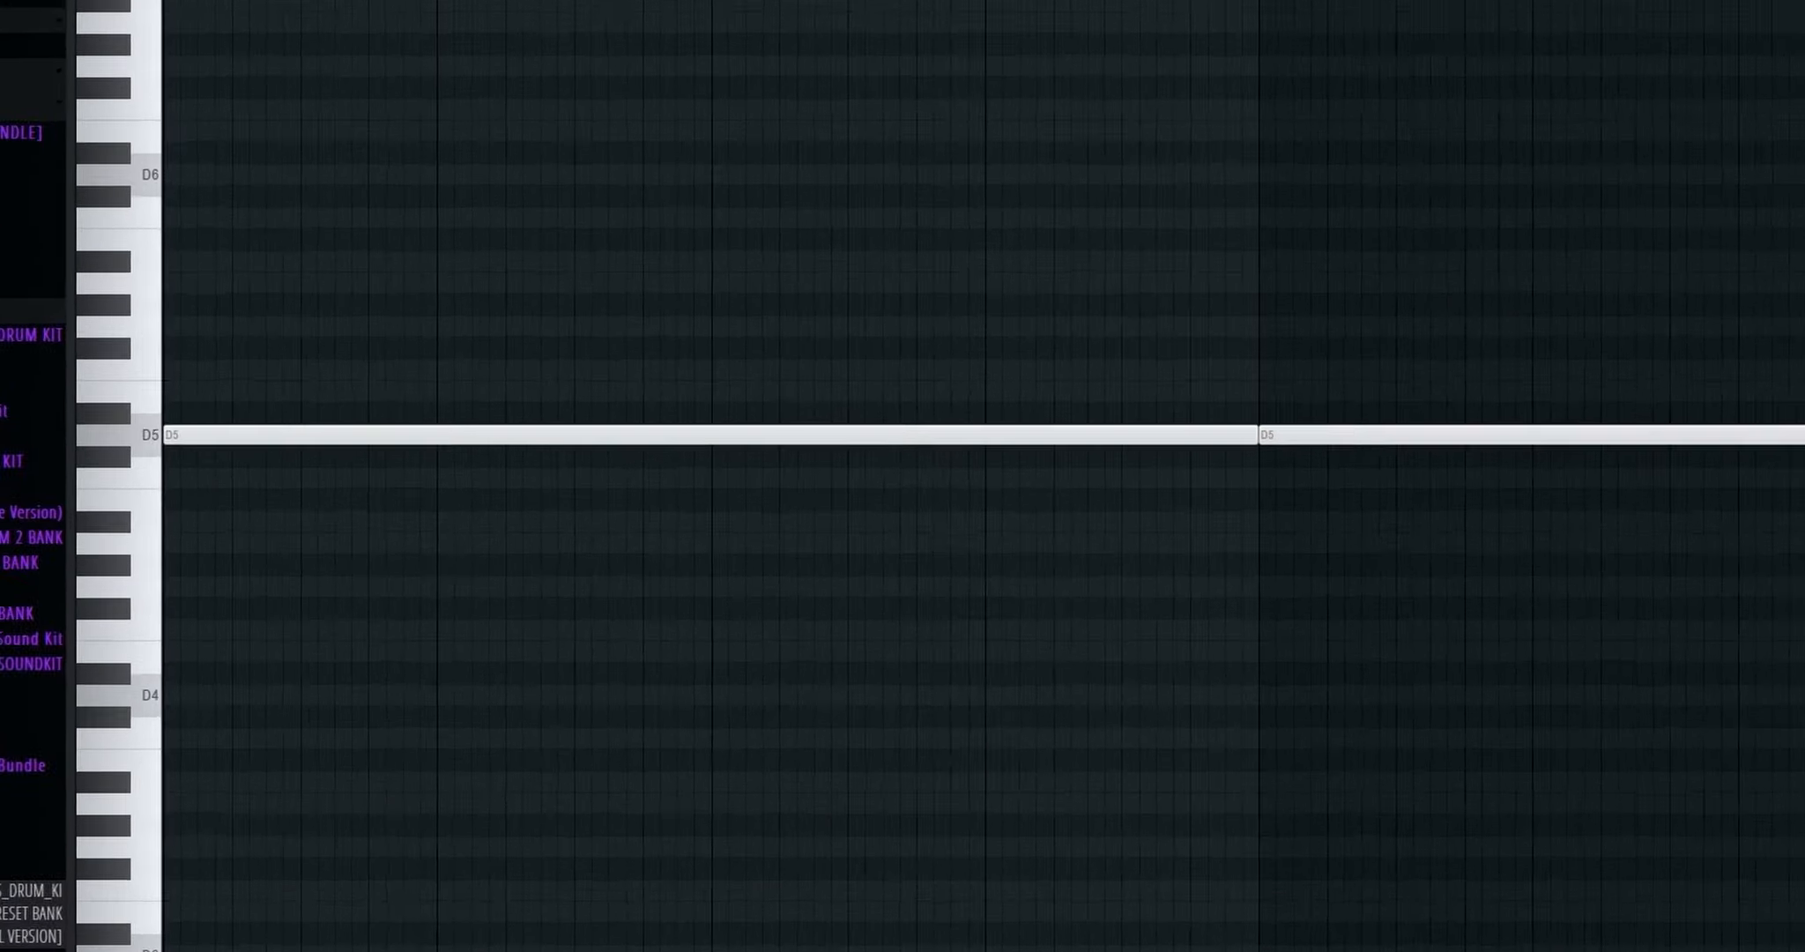
pyautogui.press('space')
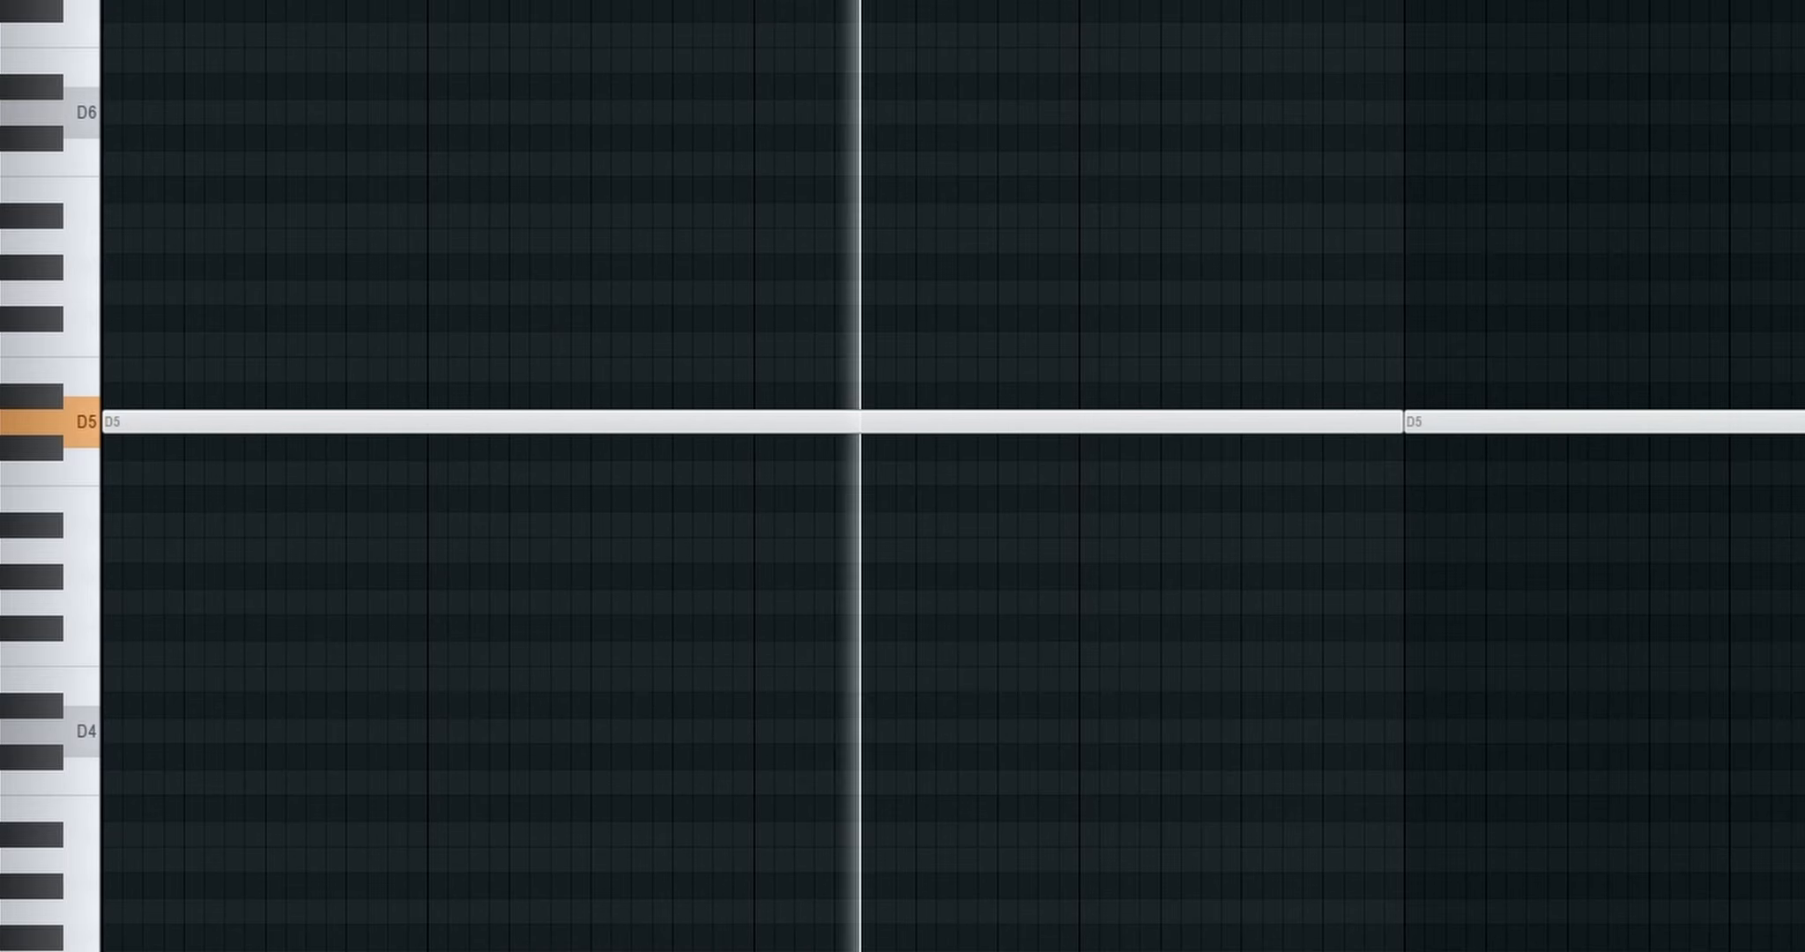
pyautogui.press('space')
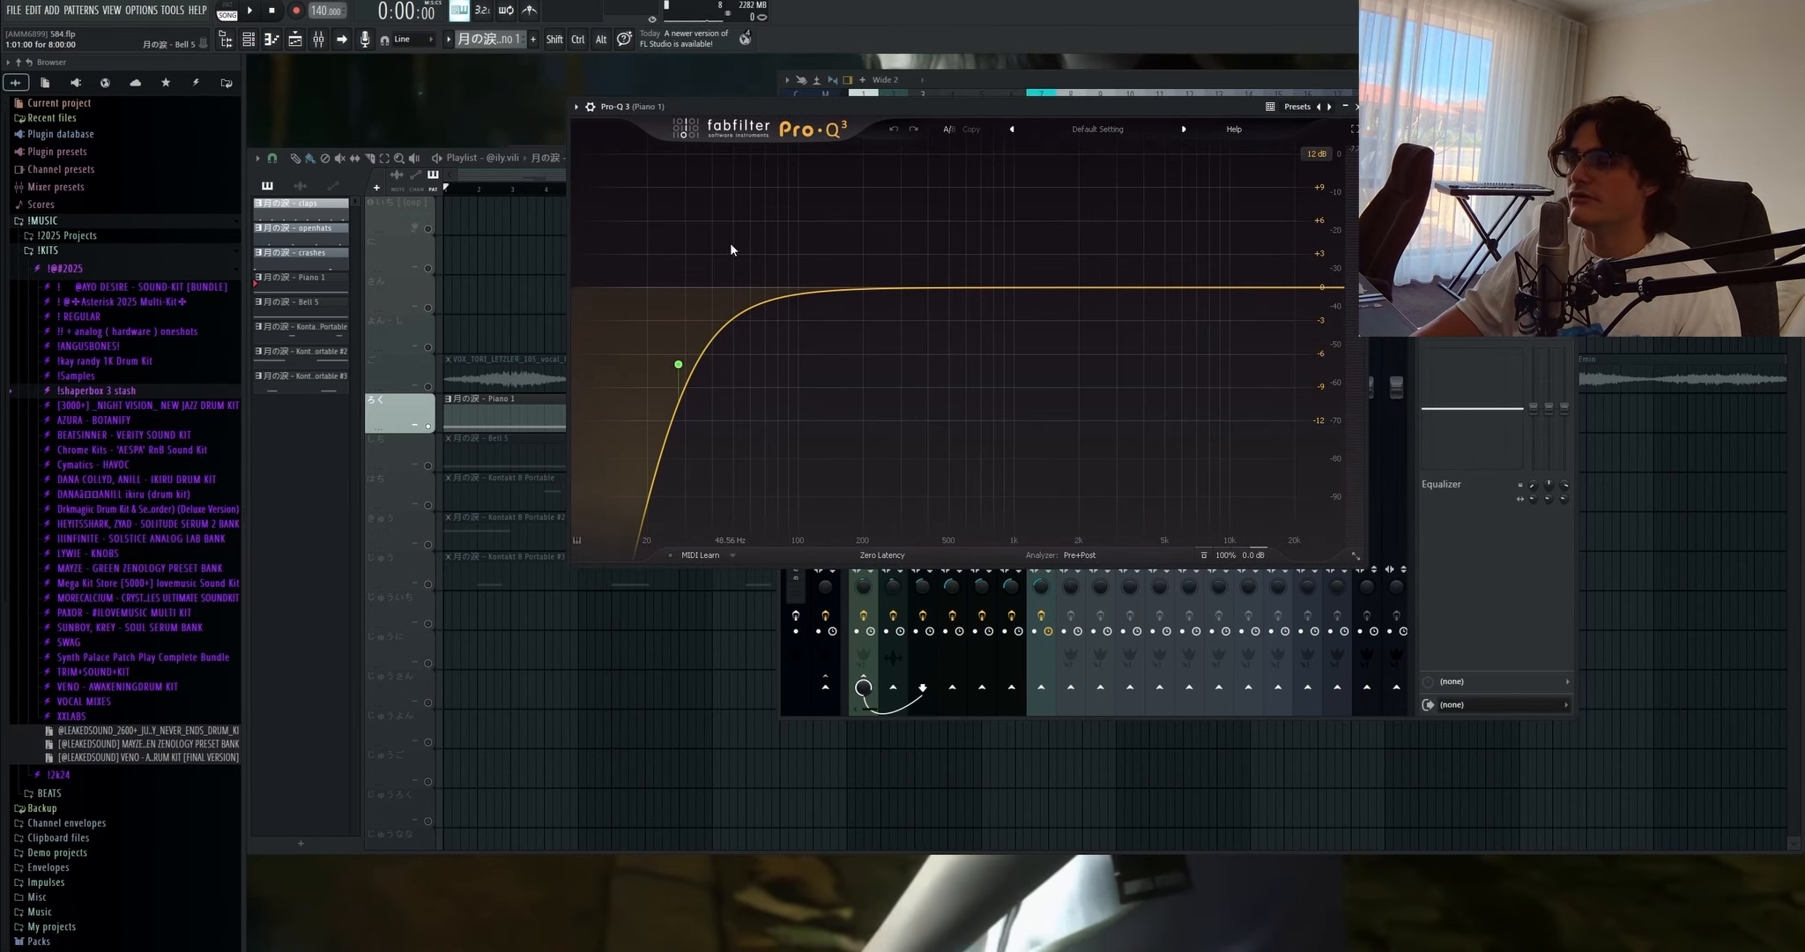
pyautogui.click(1359, 107)
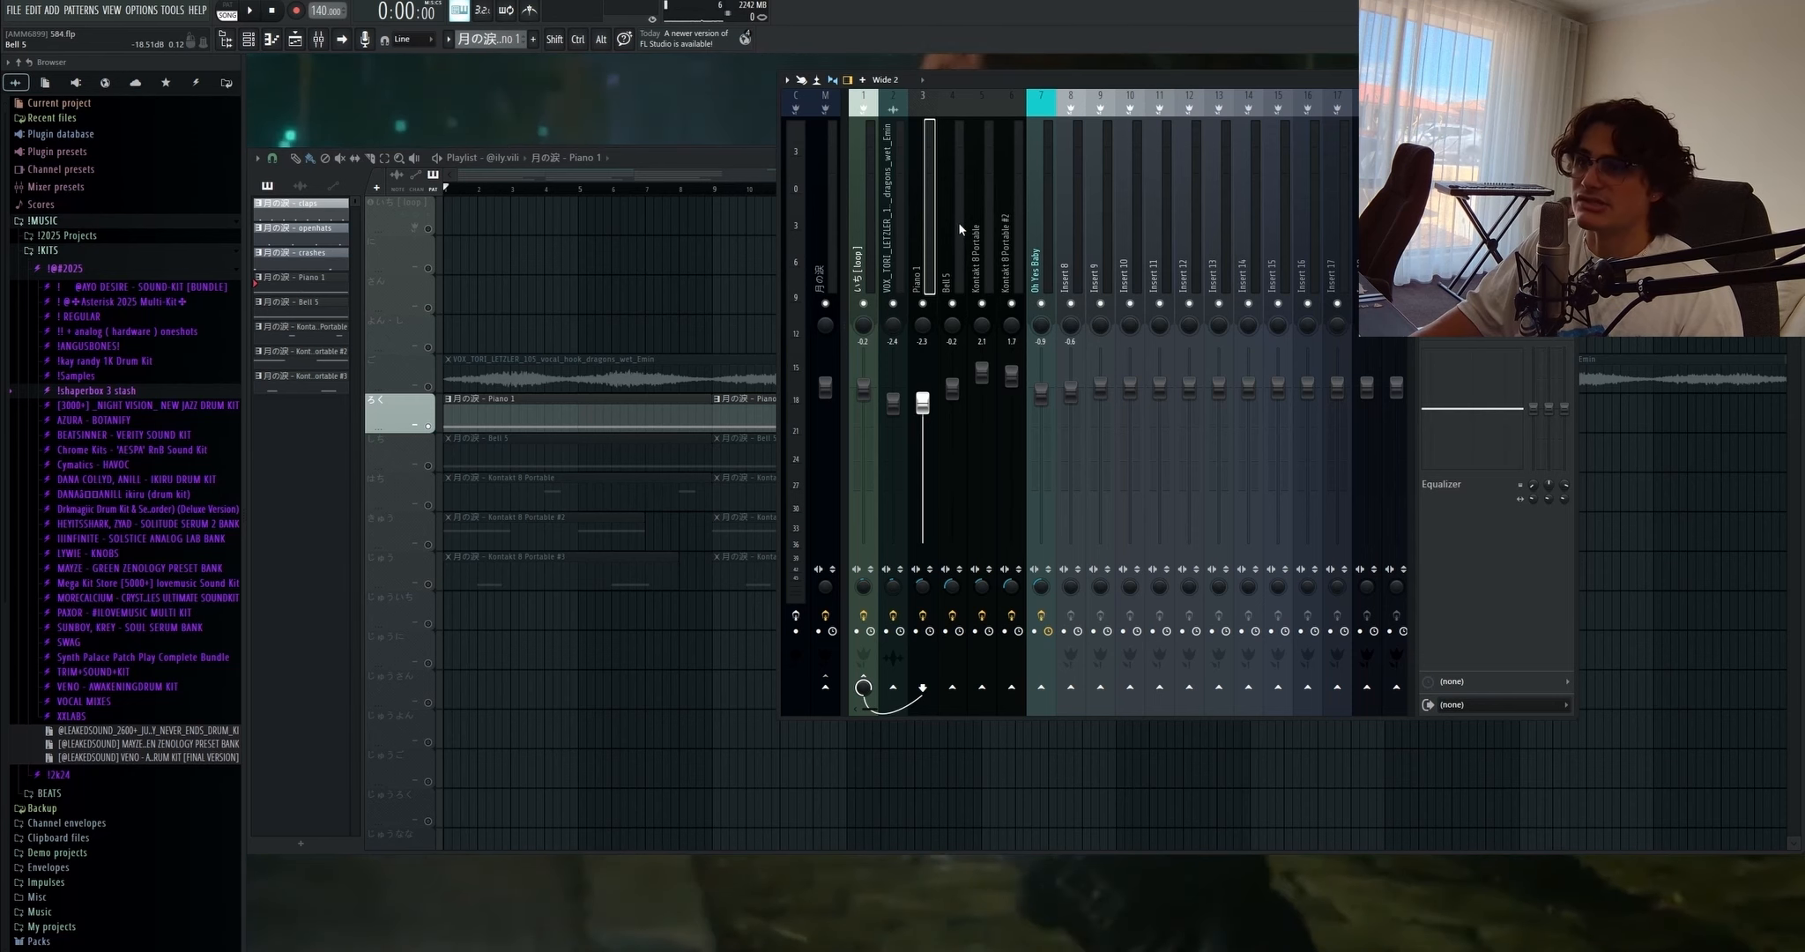
# Step: Open the Bell 5 pattern in the piano roll, listen to its sustained note, and return to the playlist
pyautogui.doubleClick(442, 462)
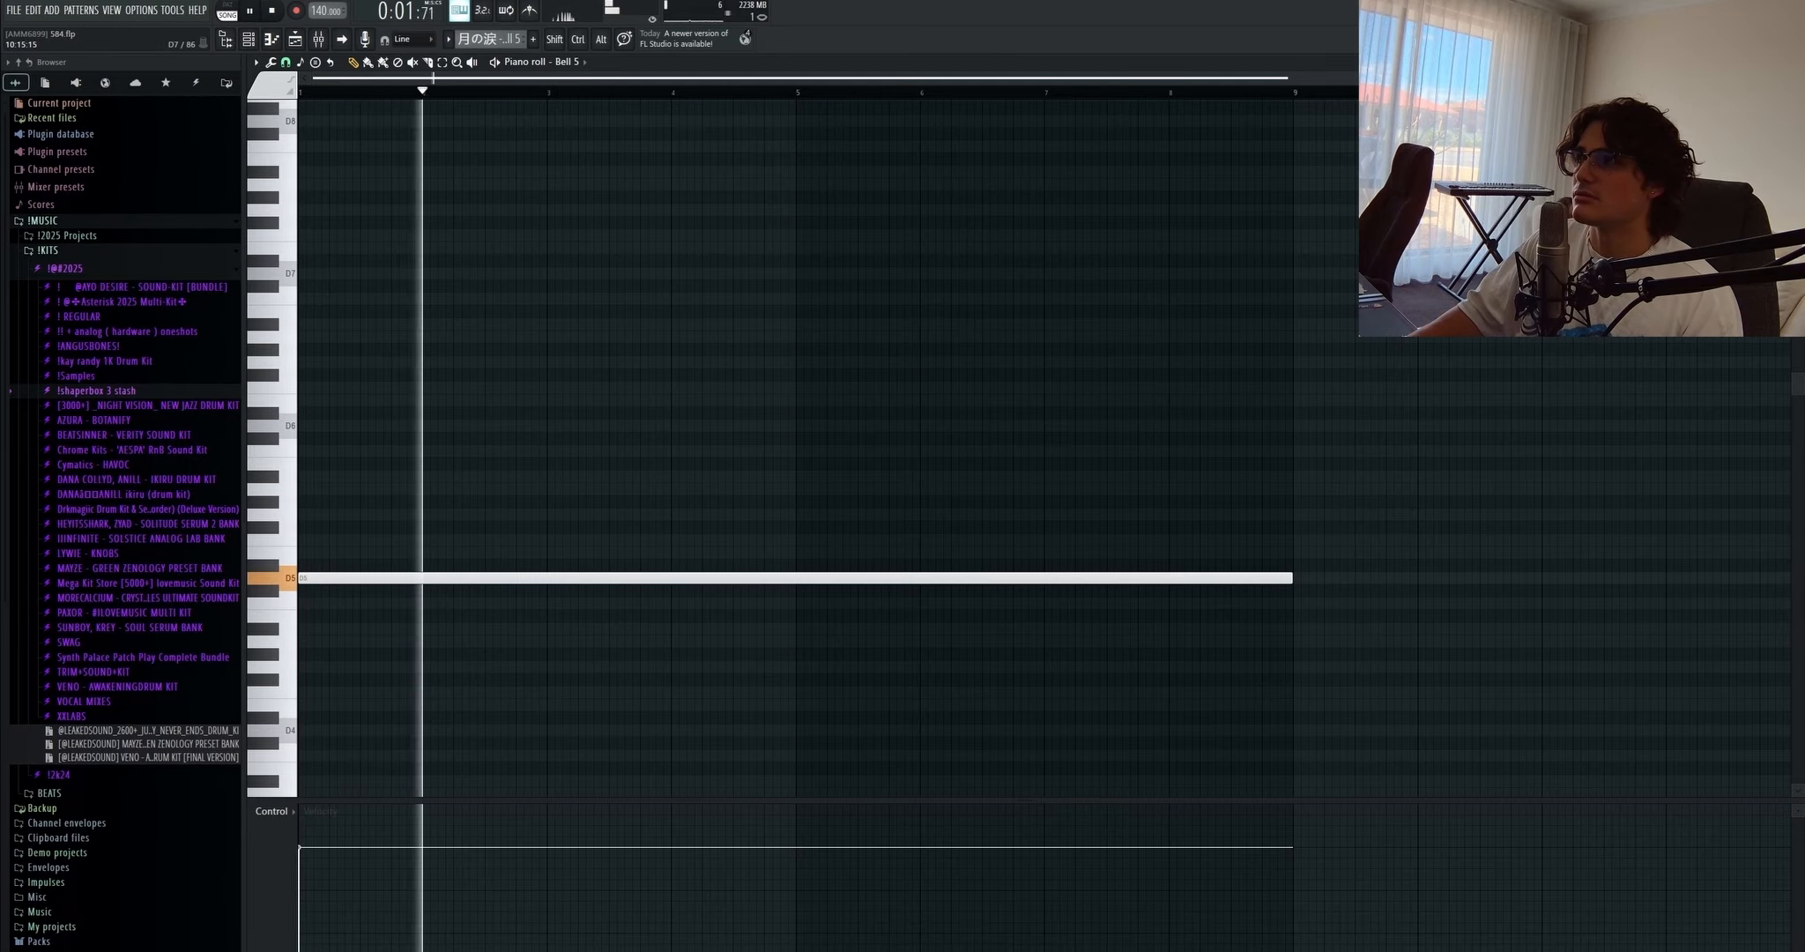
pyautogui.press('space')
pyautogui.press('Escape')
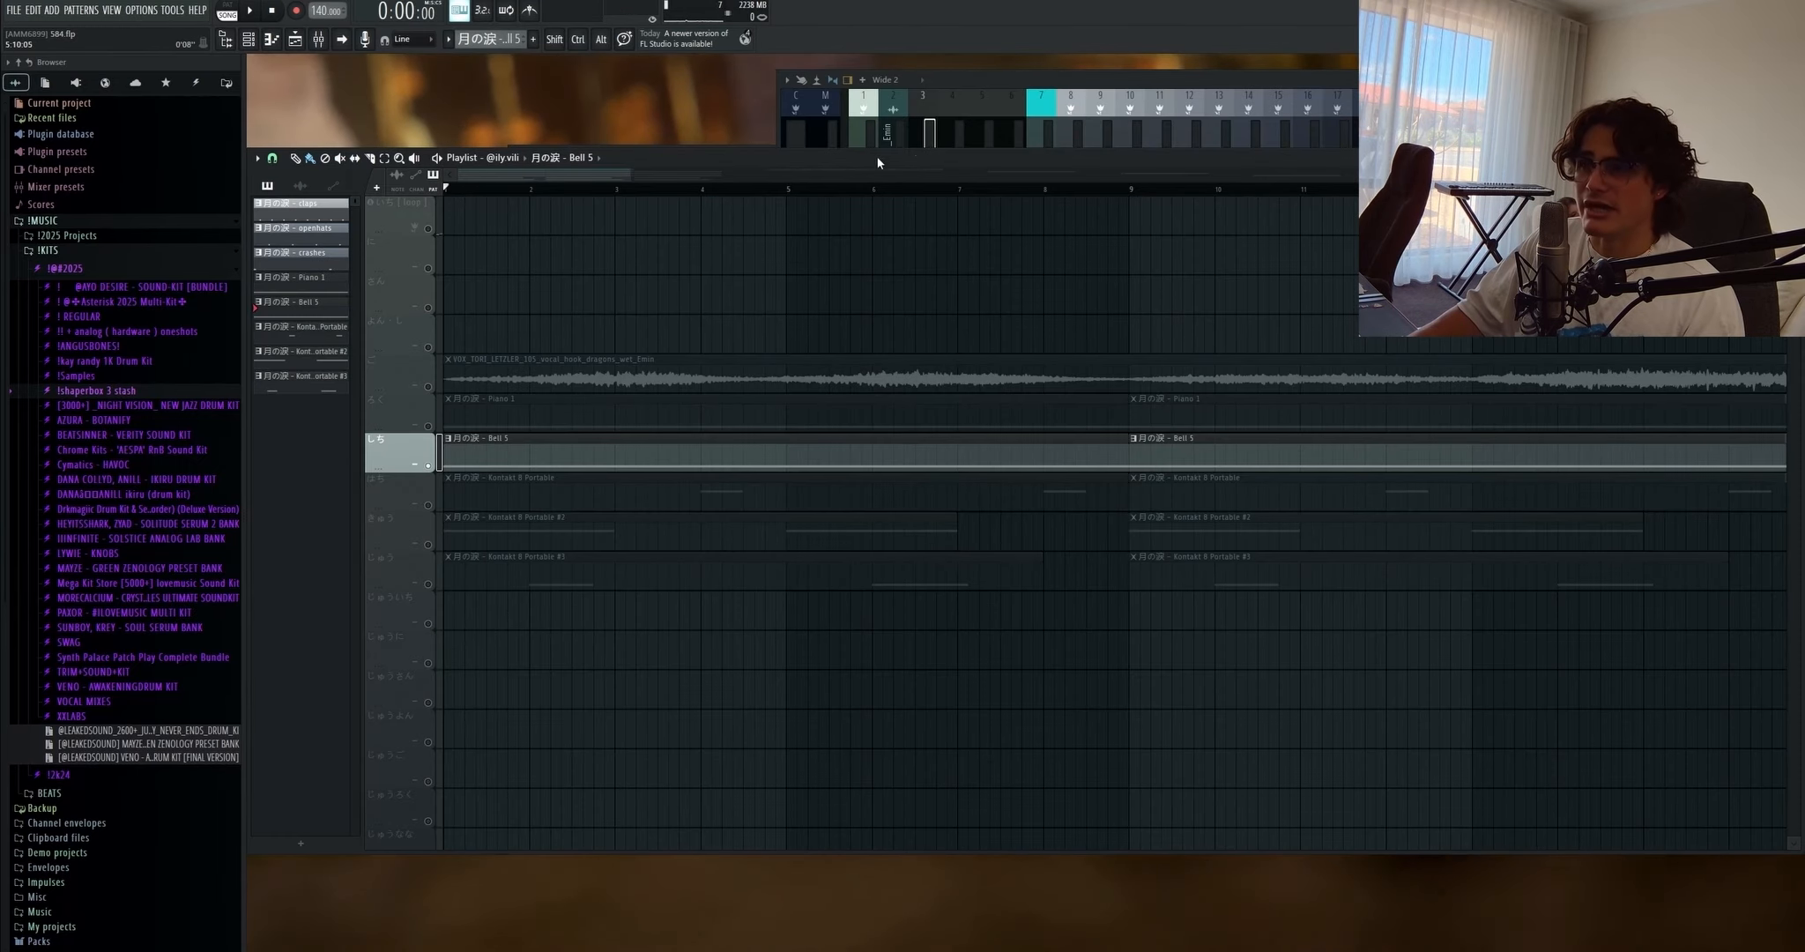
# Step: Examine the ValhallaVintageVerb settings on the Bell 5 mixer track and close the plugin
pyautogui.click(917, 119)
pyautogui.press('Right')
pyautogui.click(1480, 126)
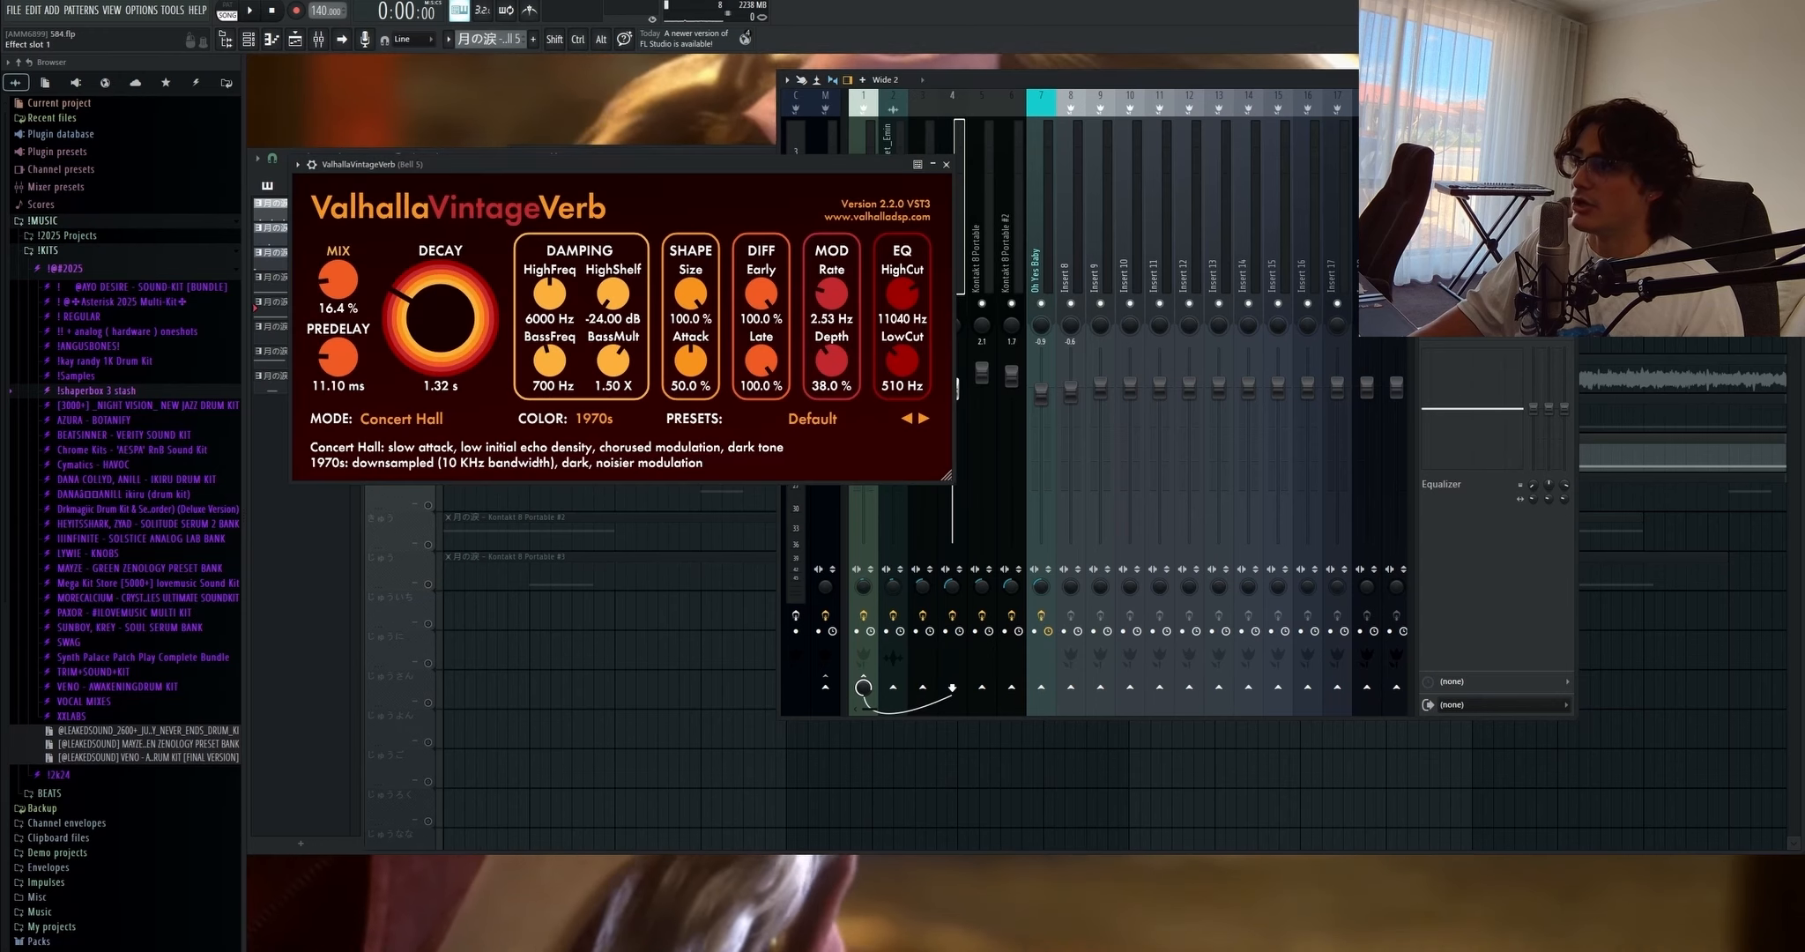
pyautogui.moveTo(490, 164); pyautogui.dragTo(551, 178)
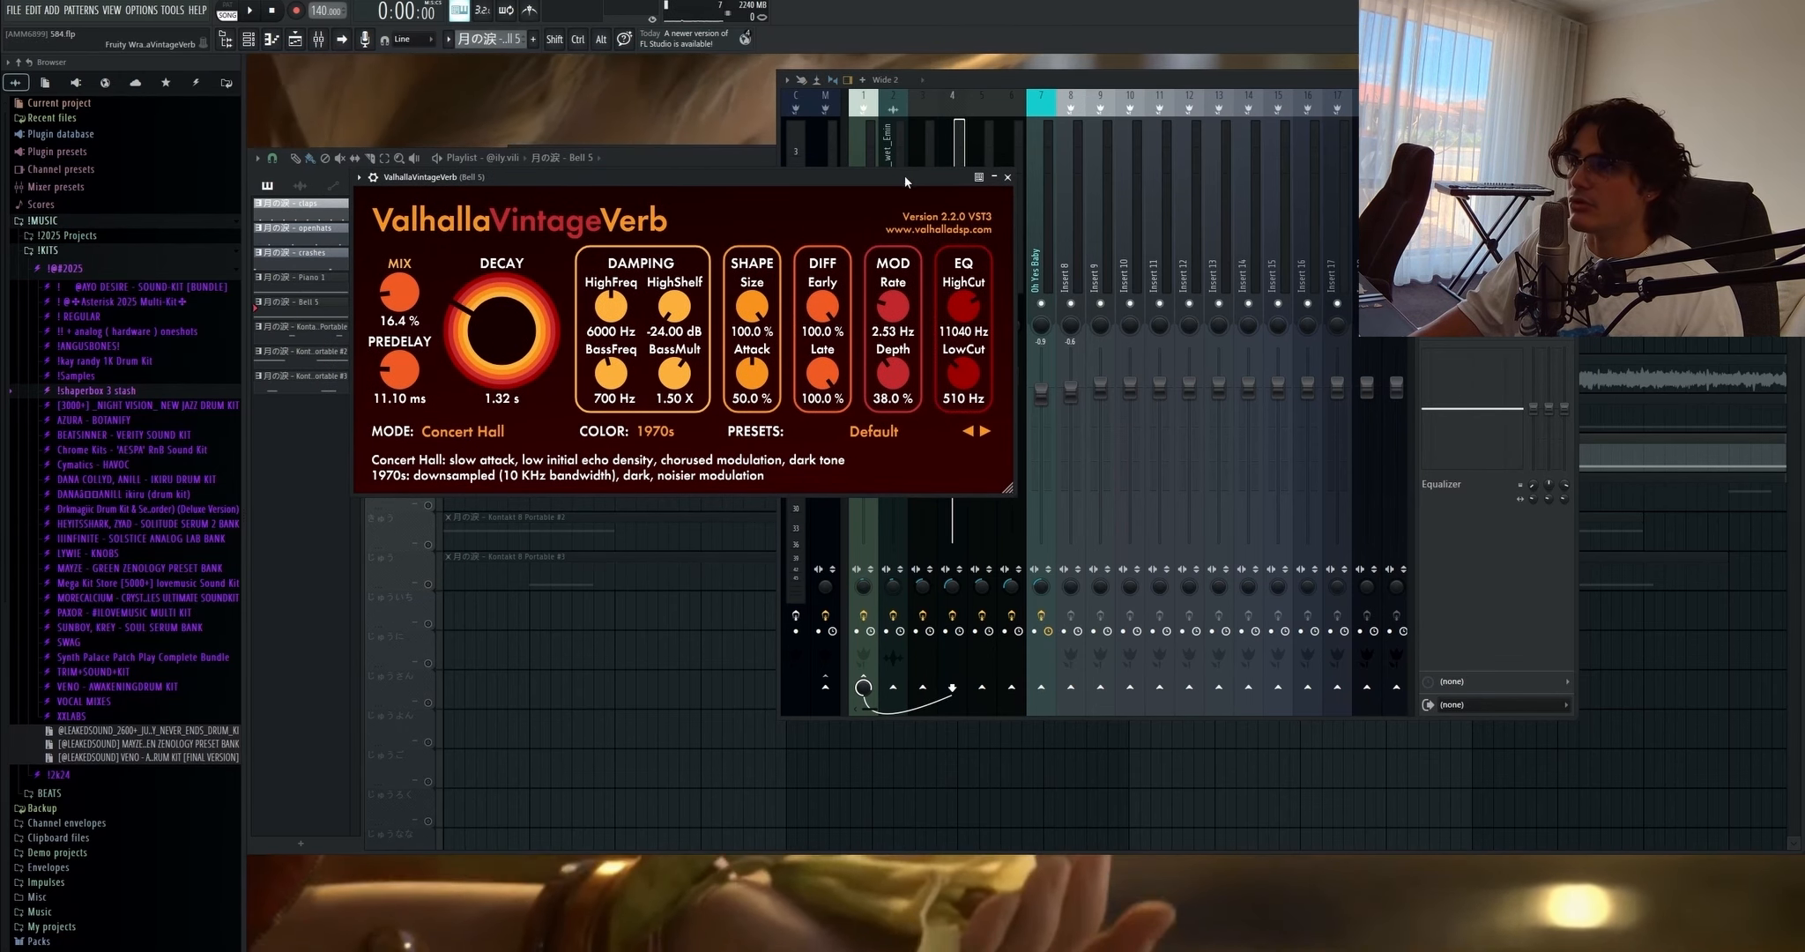
pyautogui.moveTo(851, 176); pyautogui.dragTo(845, 197)
pyautogui.click(1003, 198)
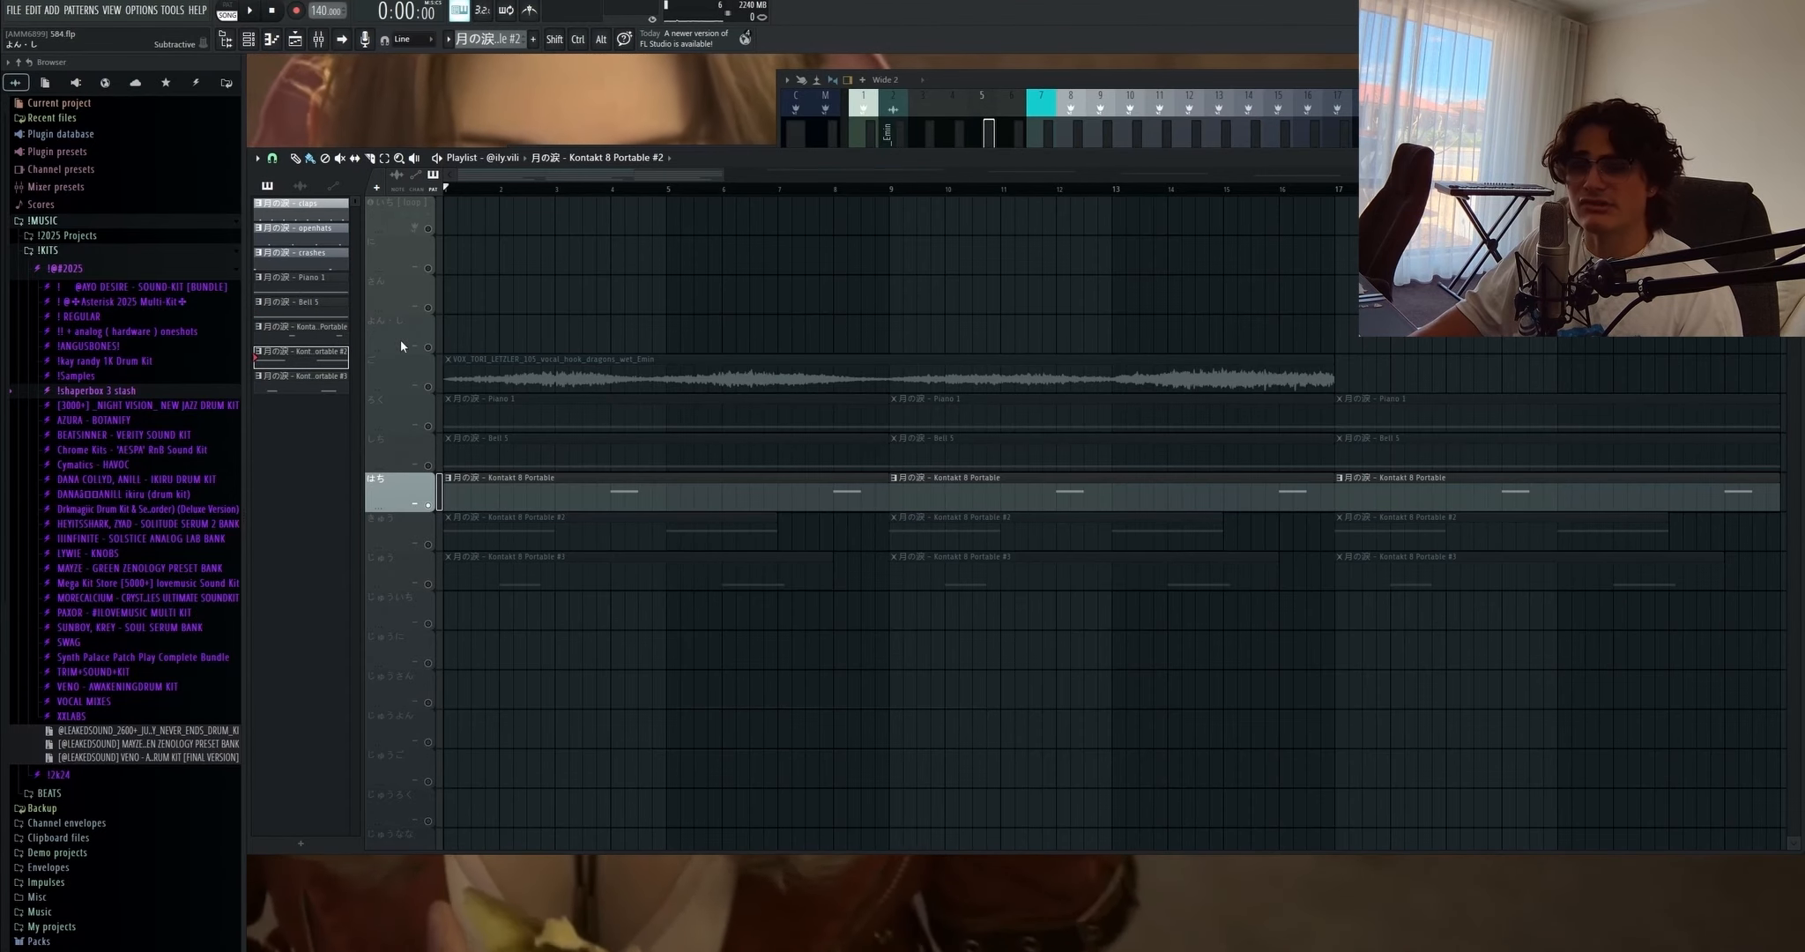
# Step: Review the Kontakt 8 Portable channel's Straylight instrument, its notes and the Pro-Q 3 EQ on its mixer track
pyautogui.click(250, 40)
pyautogui.click(612, 527)
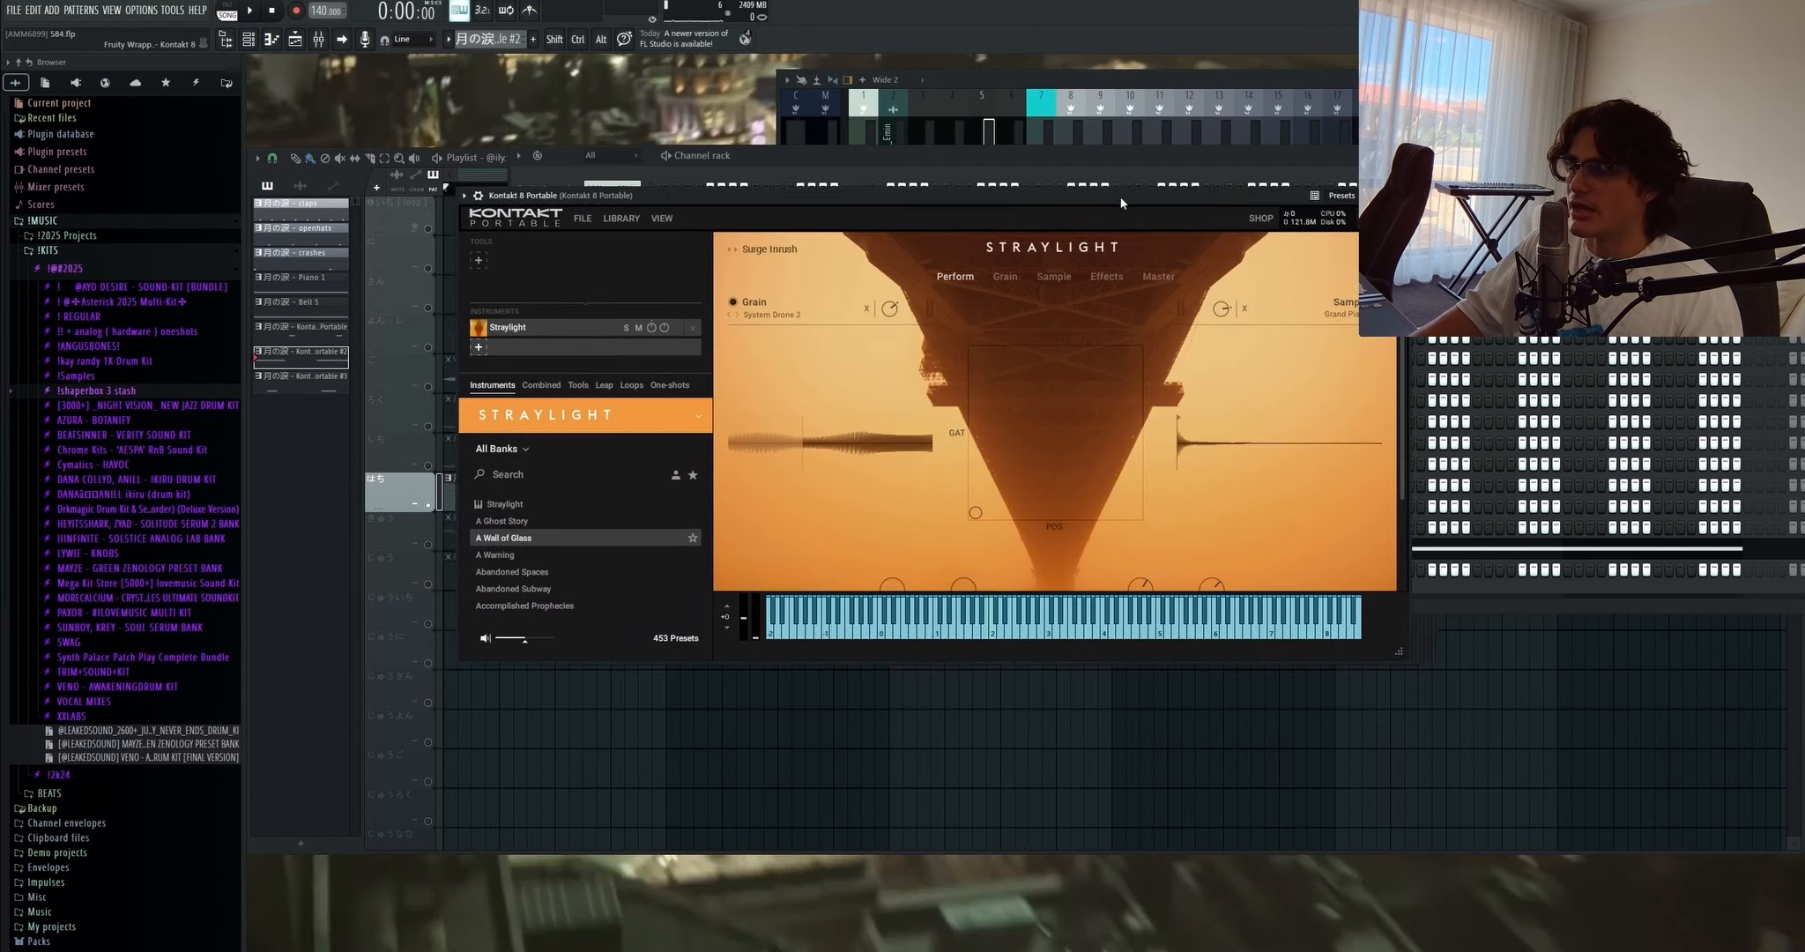
pyautogui.moveTo(1119, 196); pyautogui.dragTo(1029, 182)
pyautogui.moveTo(777, 181); pyautogui.dragTo(705, 178)
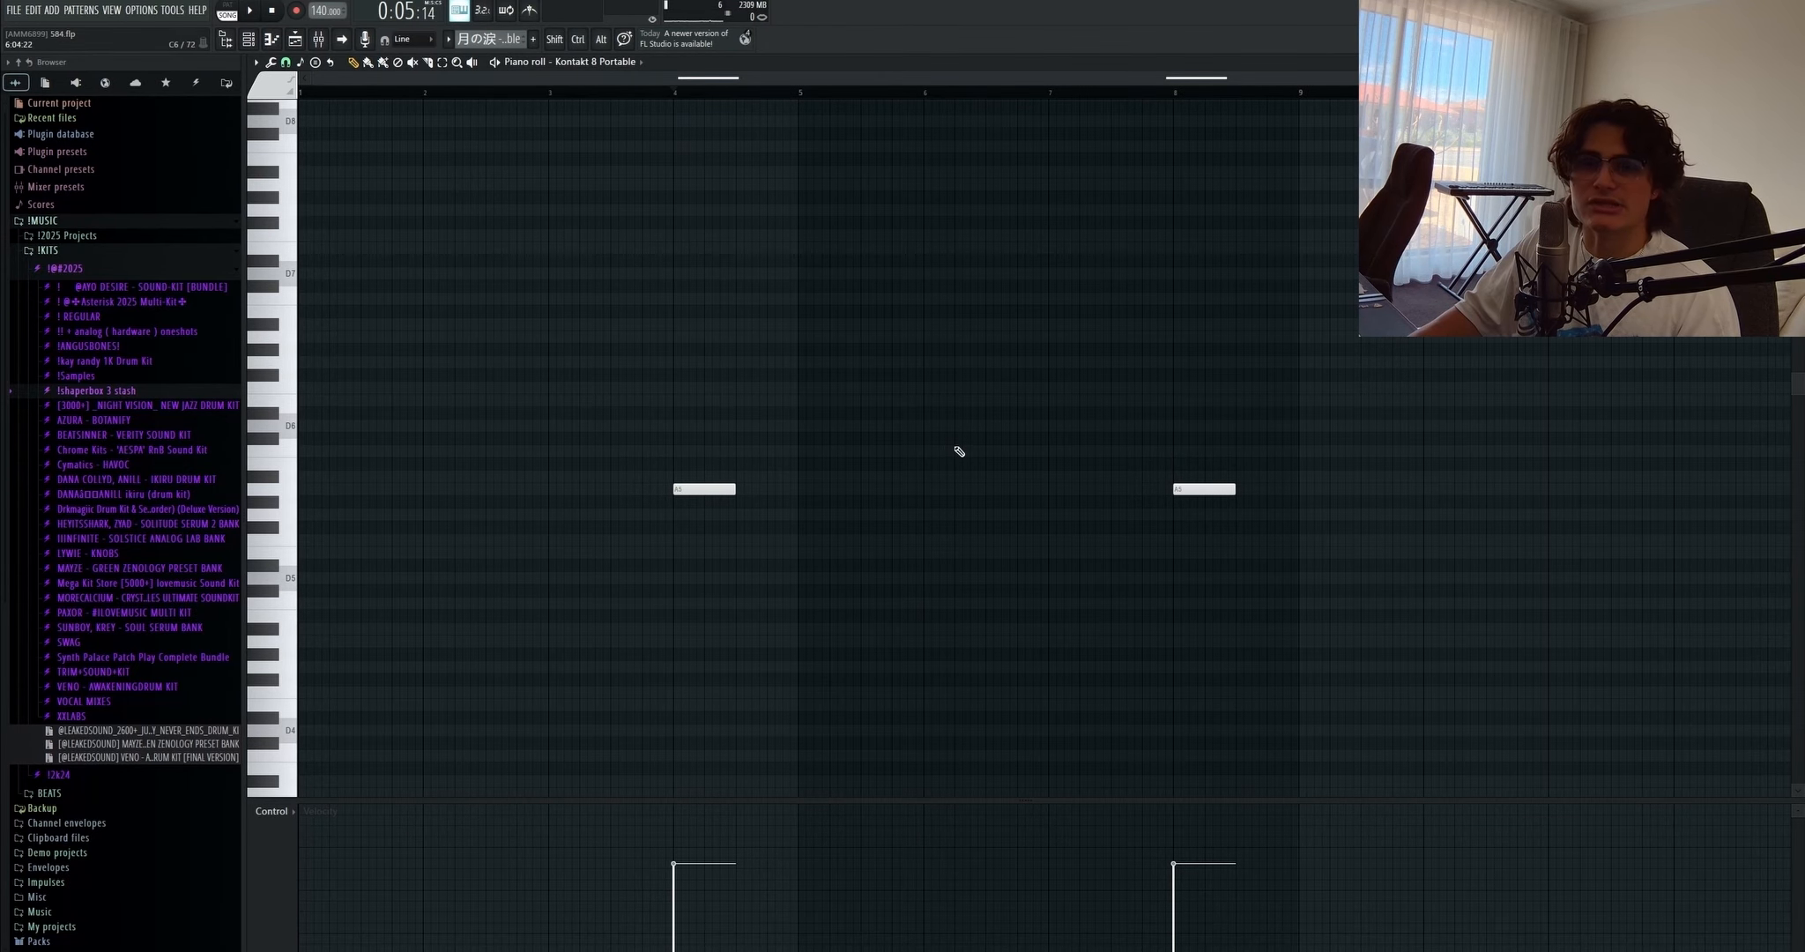
pyautogui.press('space')
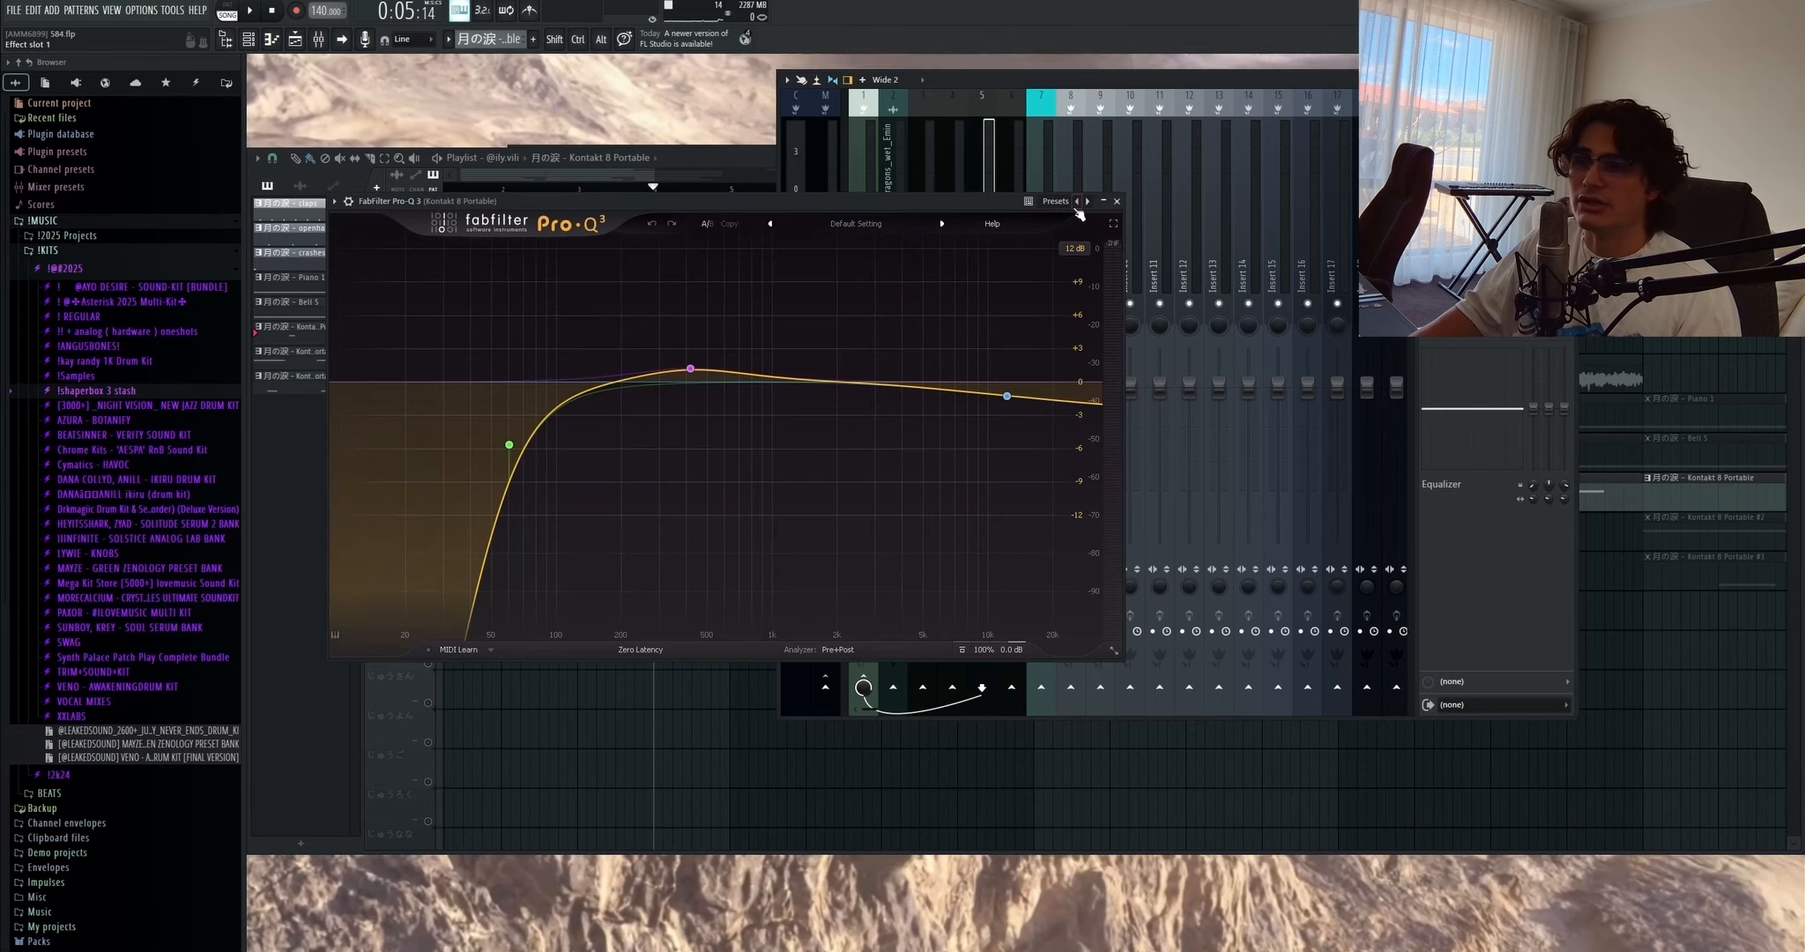
pyautogui.moveTo(650, 203); pyautogui.dragTo(617, 188)
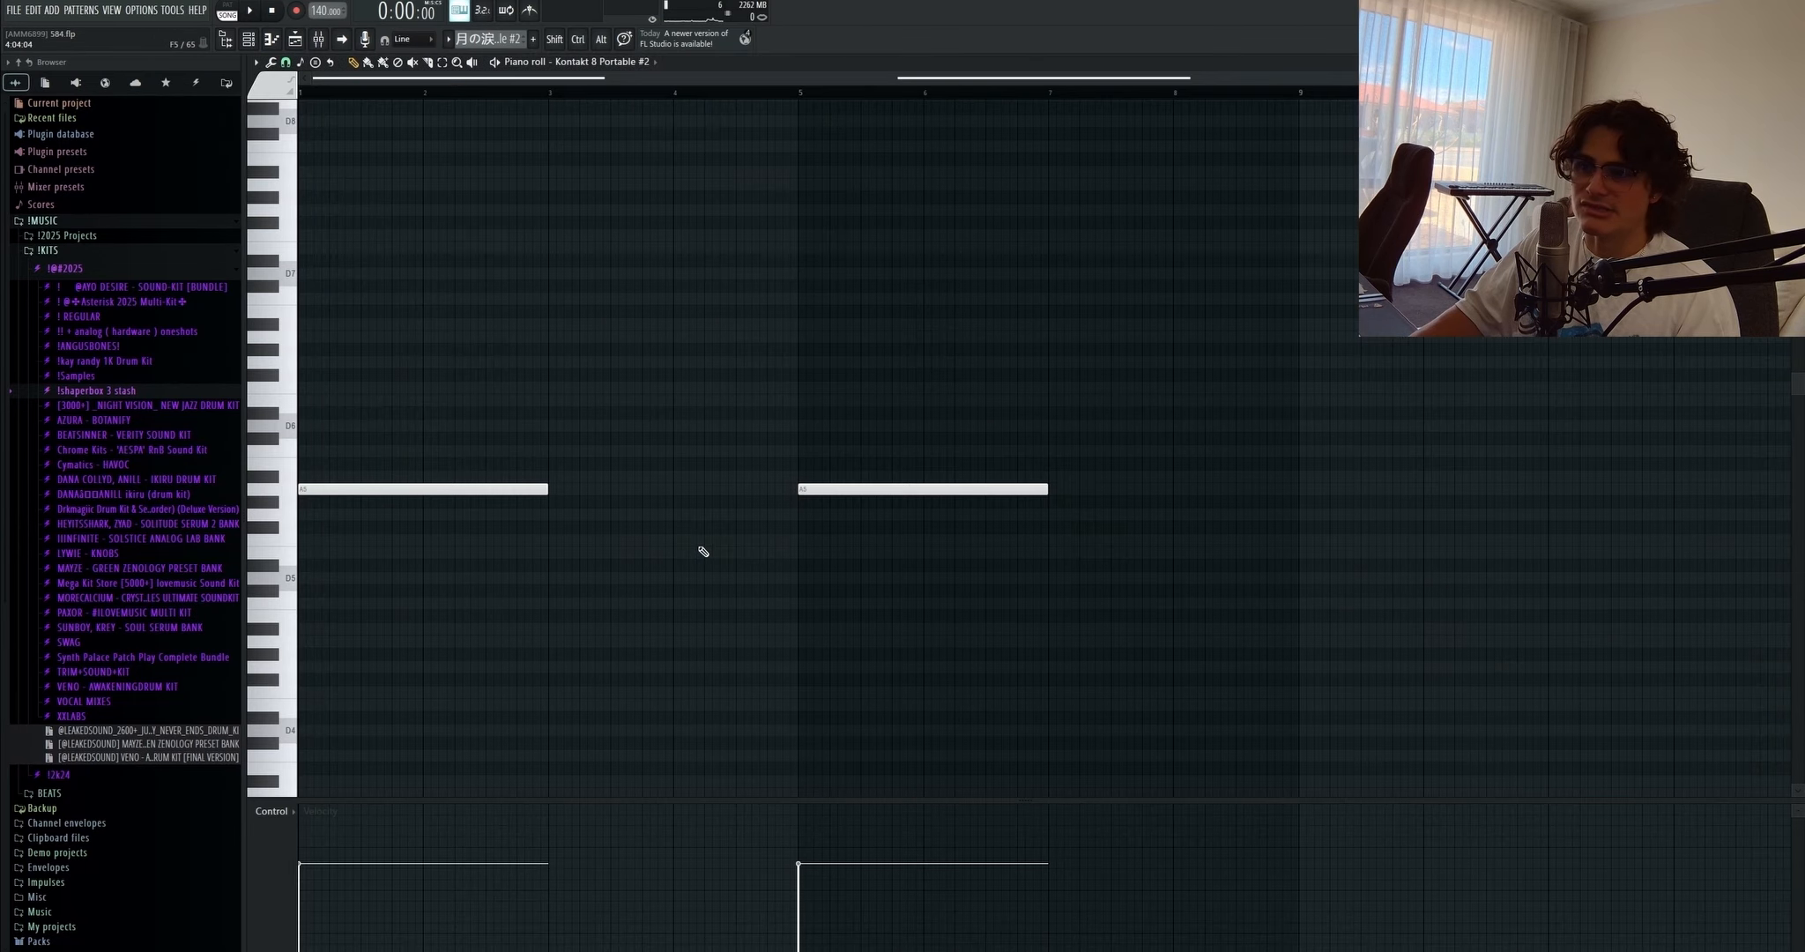
# Step: Play the two notes of Kontakt 8 Portable #2 in the piano roll and examine the channel's Pro-Q 3 EQ
pyautogui.moveTo(978, 561); pyautogui.dragTo(298, 423)
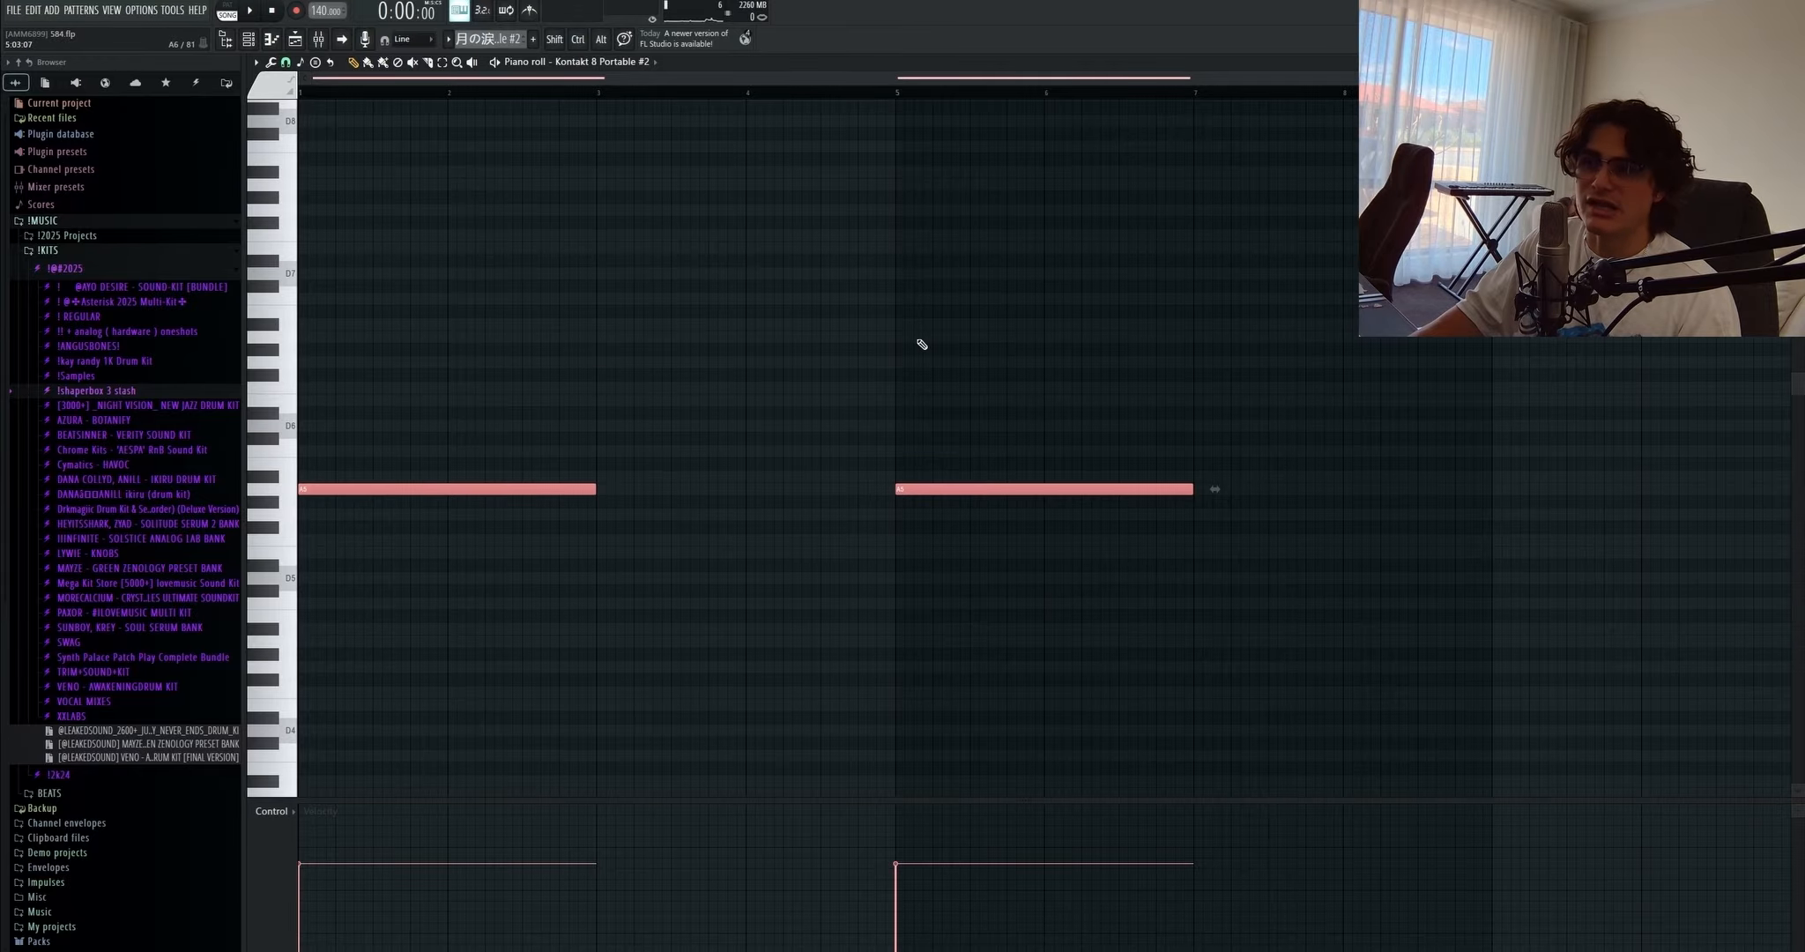
pyautogui.press('space')
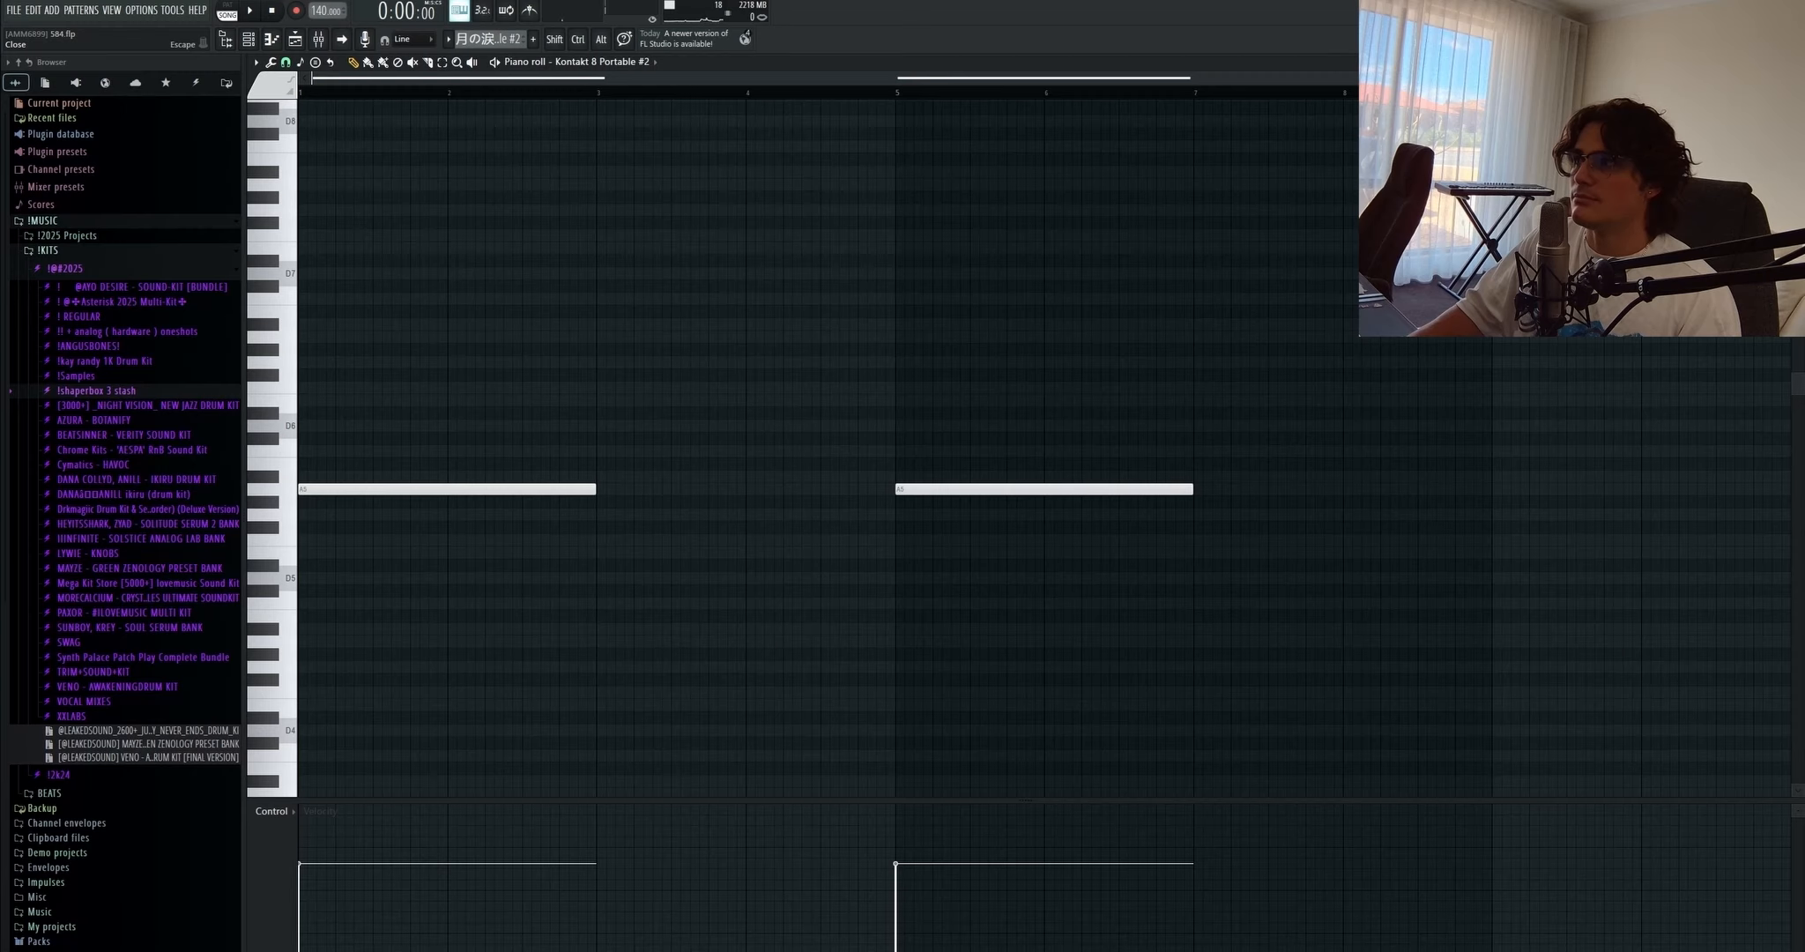
pyautogui.press('F7')
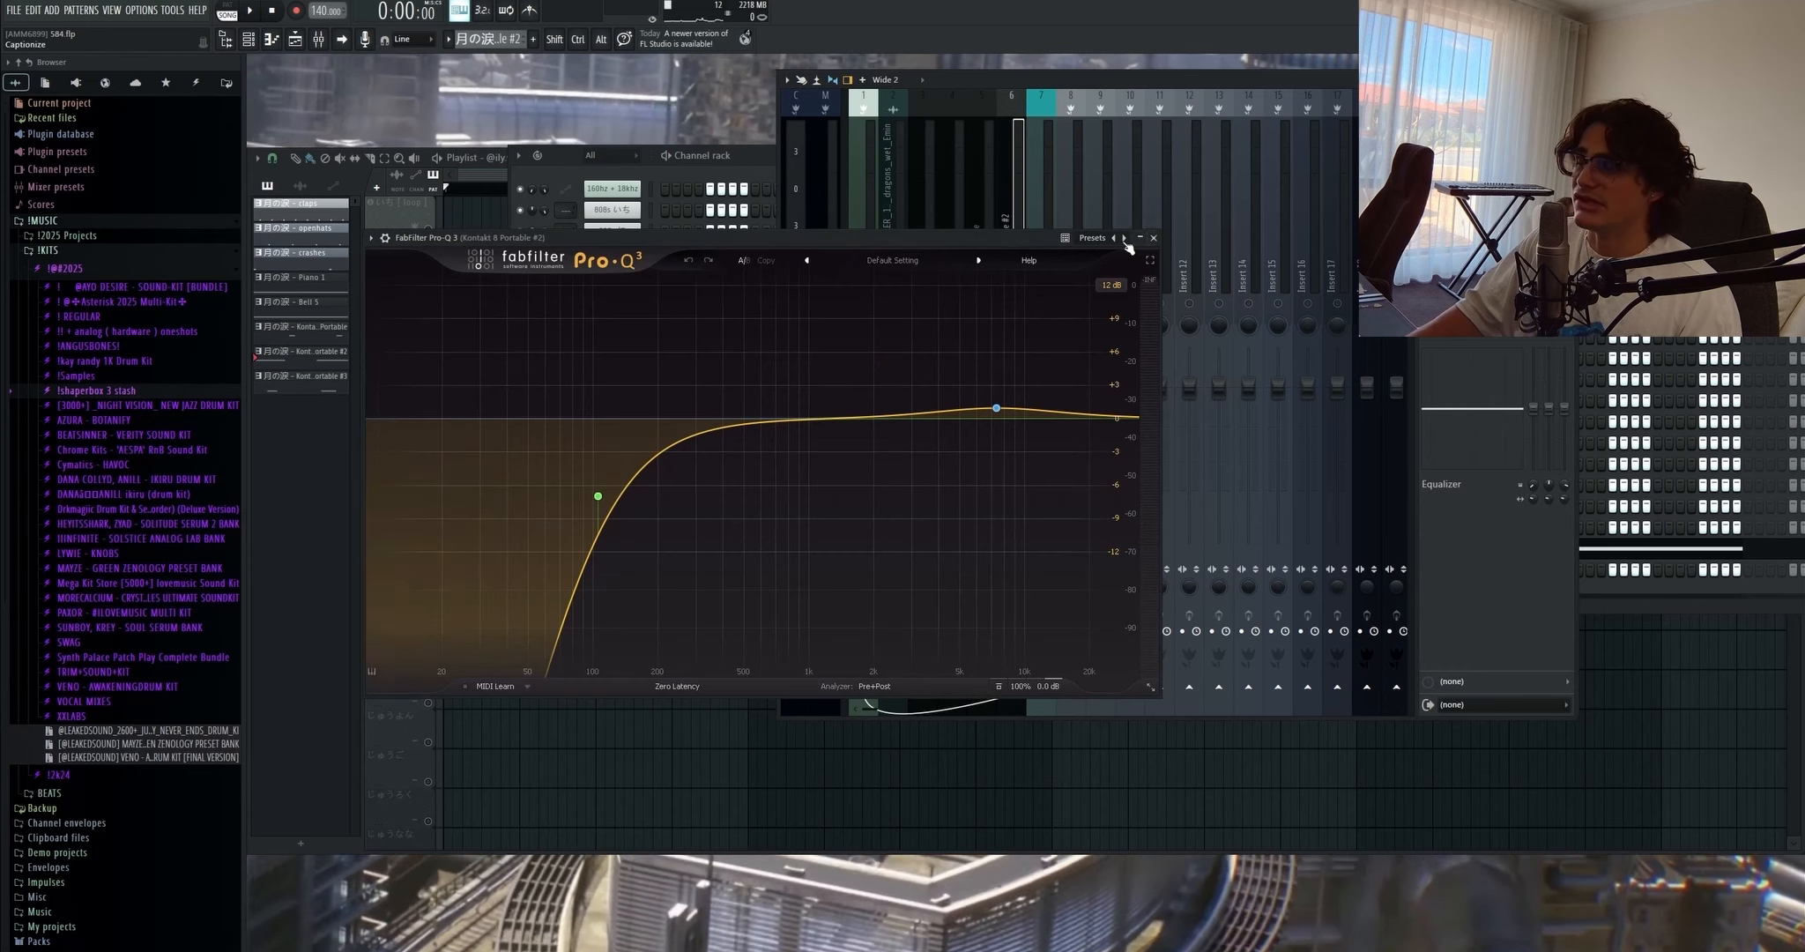
pyautogui.moveTo(851, 236); pyautogui.dragTo(815, 193)
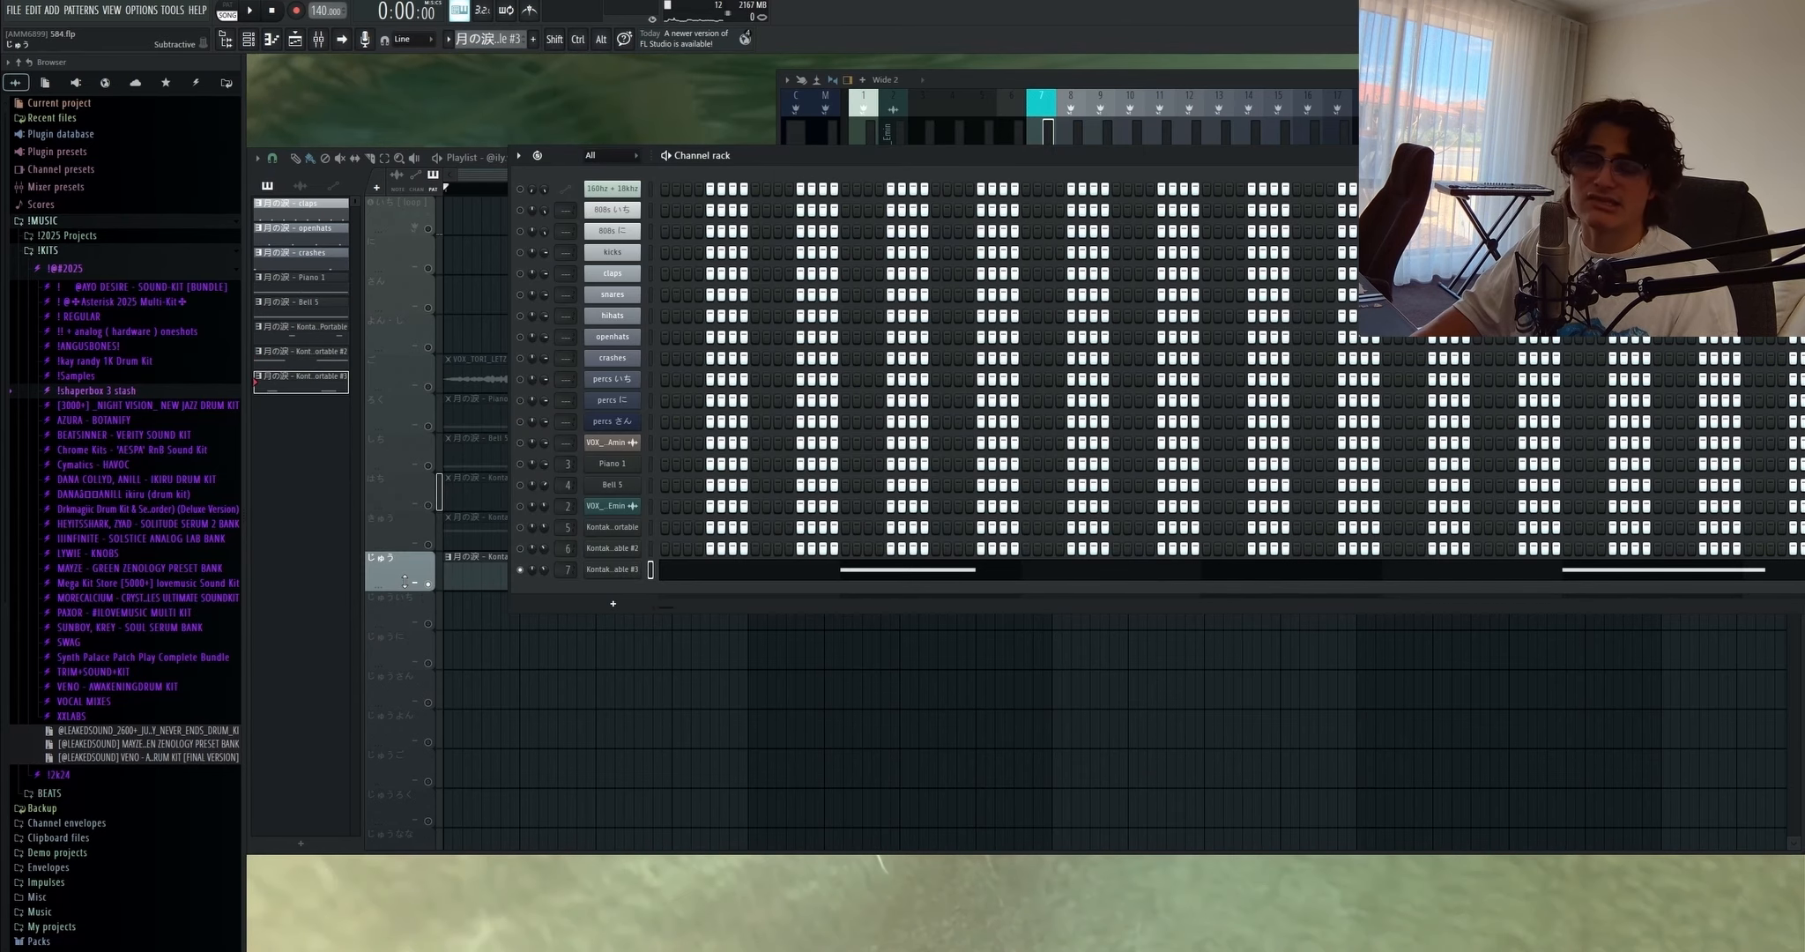
# Step: Play the Kontakt 8 Portable #3 notes in the piano roll, then close the piano roll
pyautogui.click(781, 569)
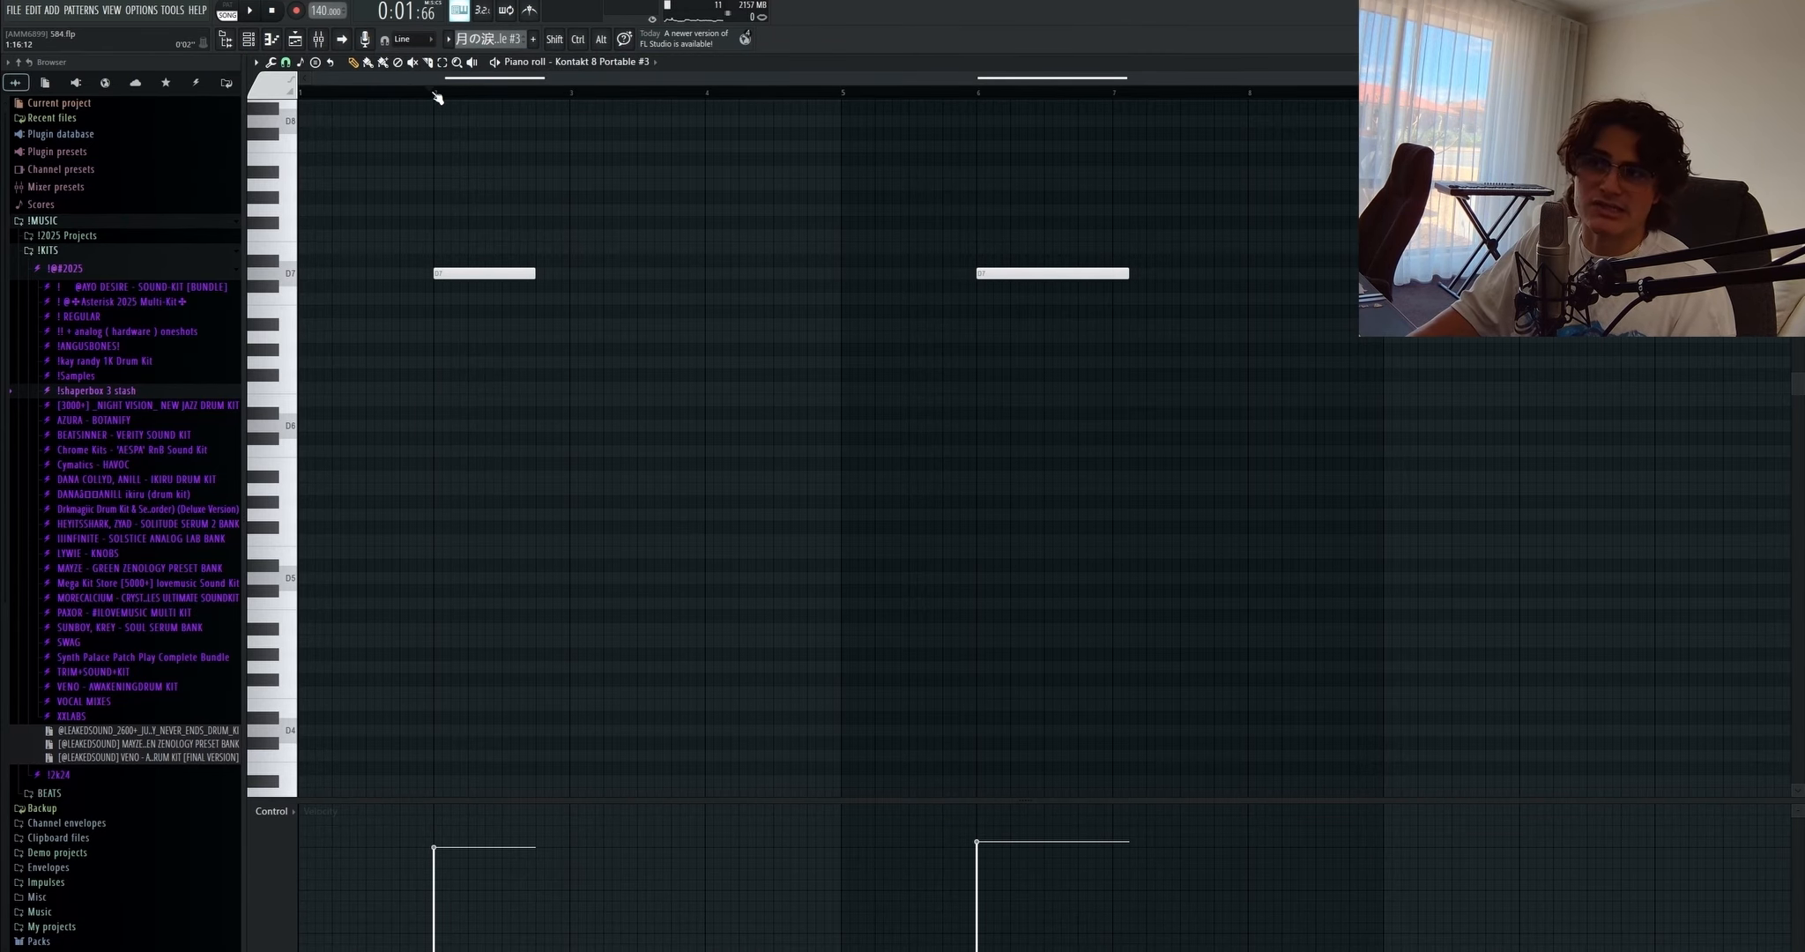
pyautogui.press('space')
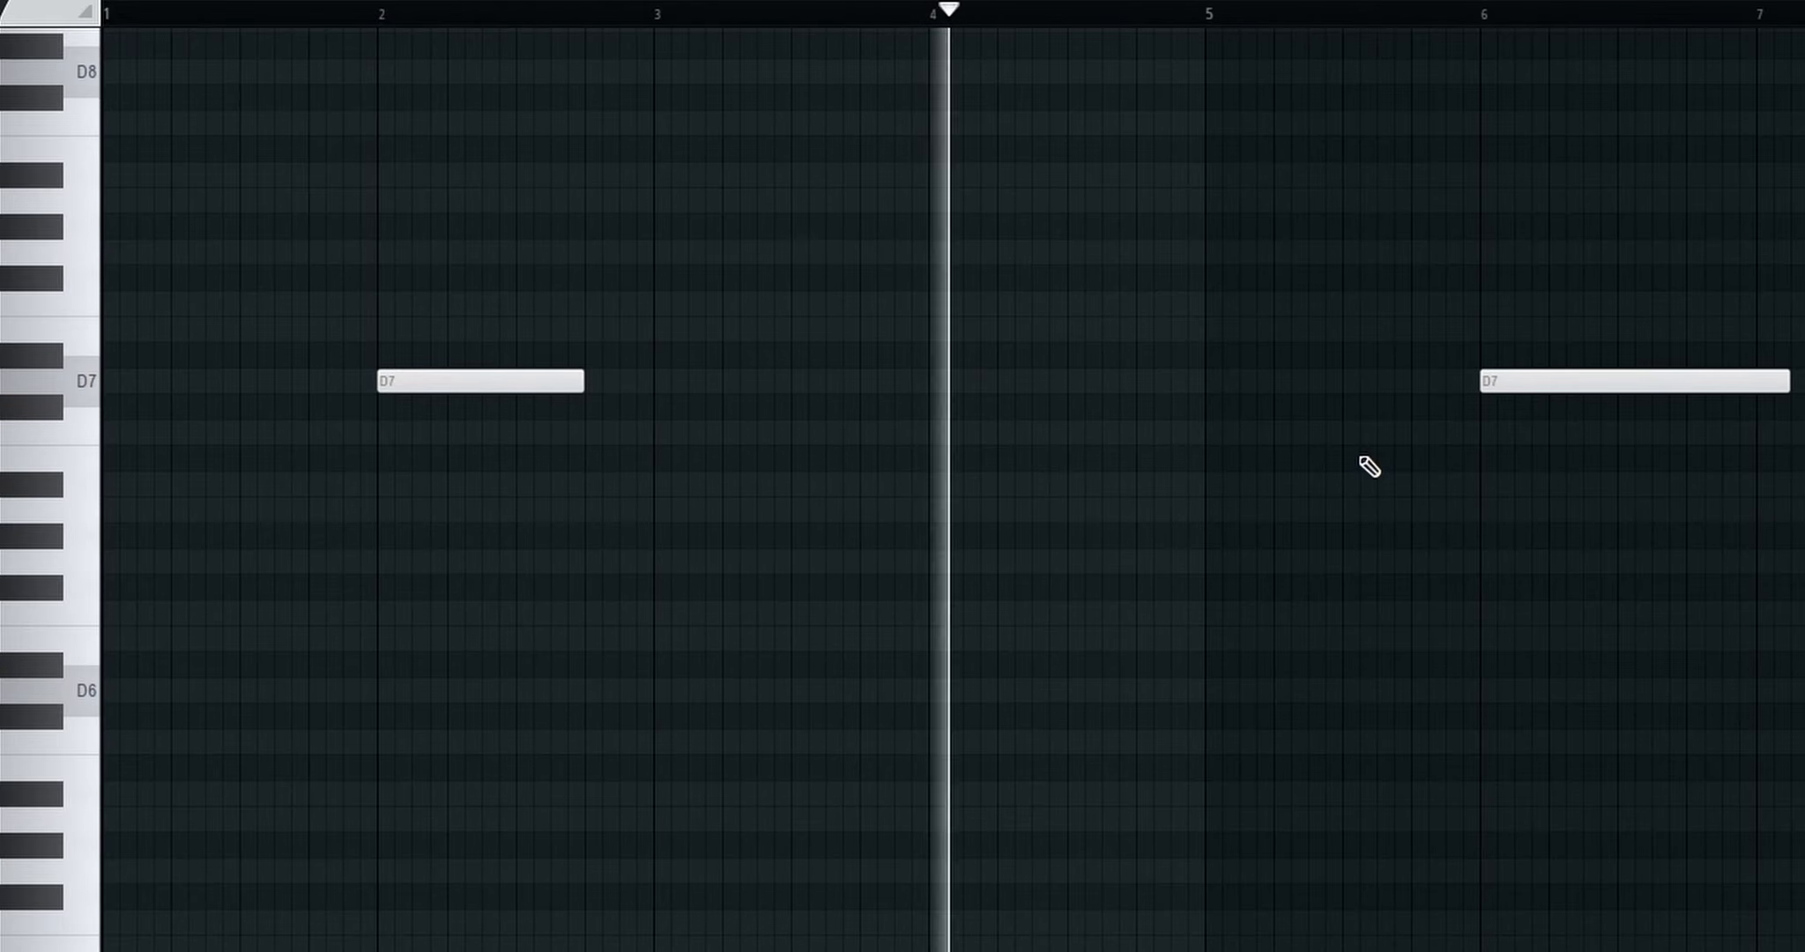
pyautogui.press('space')
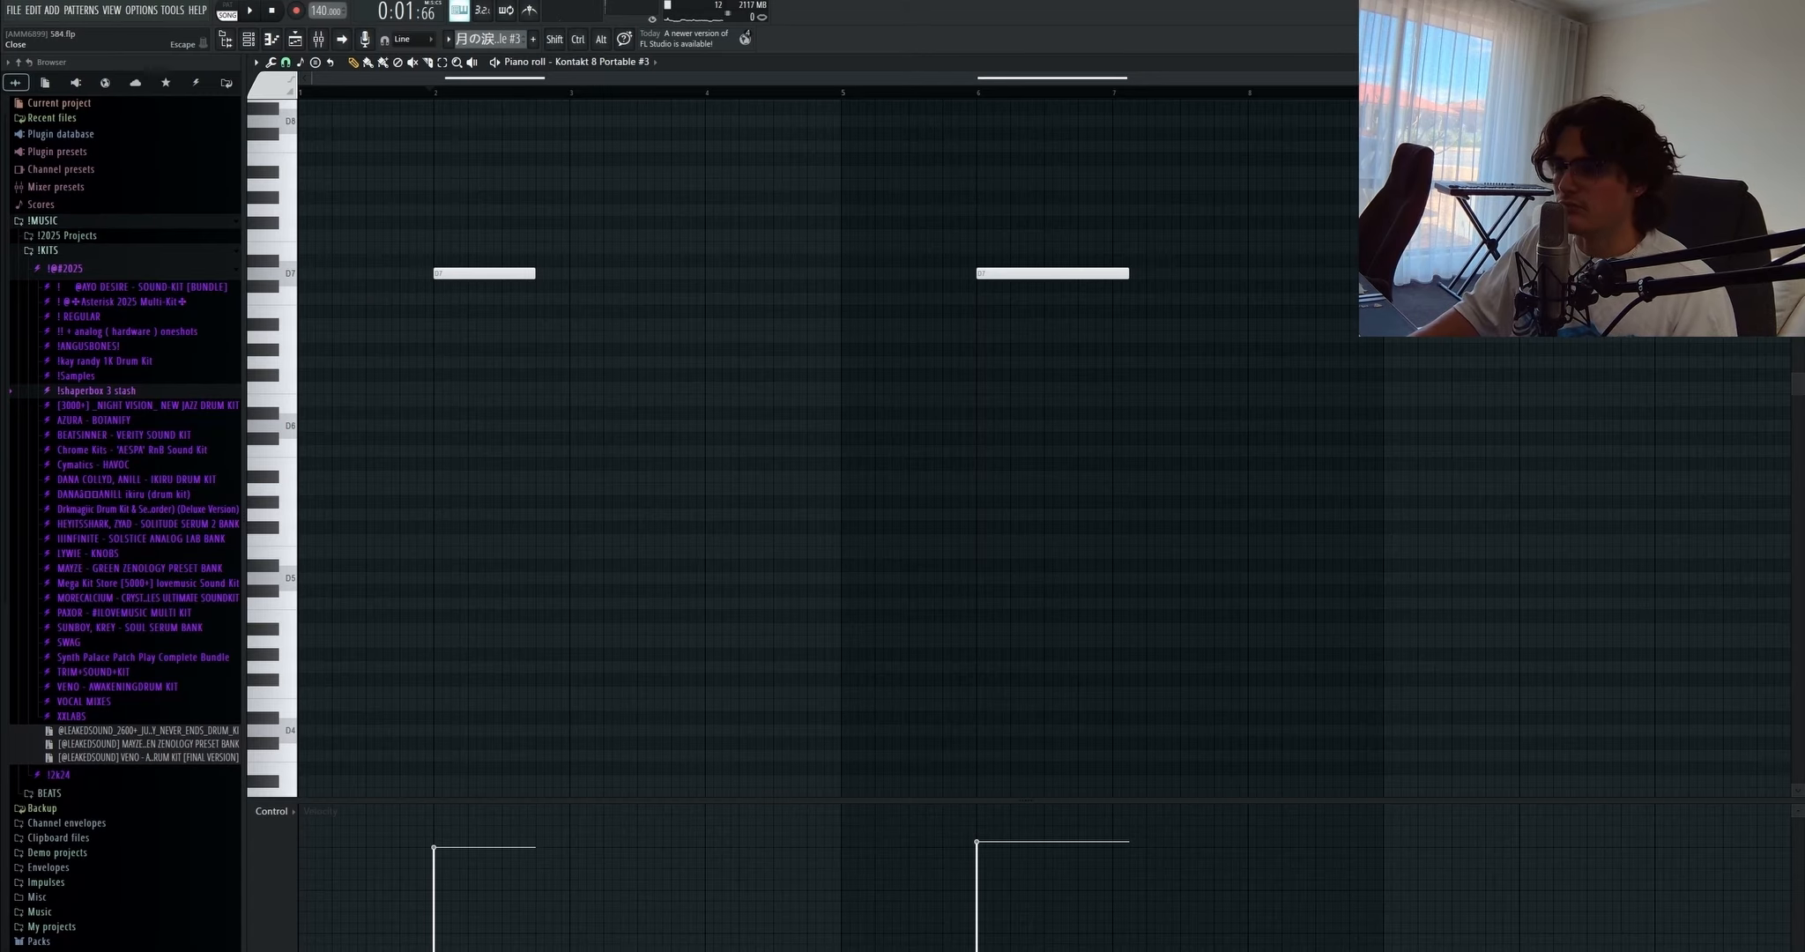
pyautogui.click(1794, 63)
# Step: Examine the Portal grain controls and the Pro-Q 3 low cut on the Oh Yes Baby mixer track
pyautogui.press('F9')
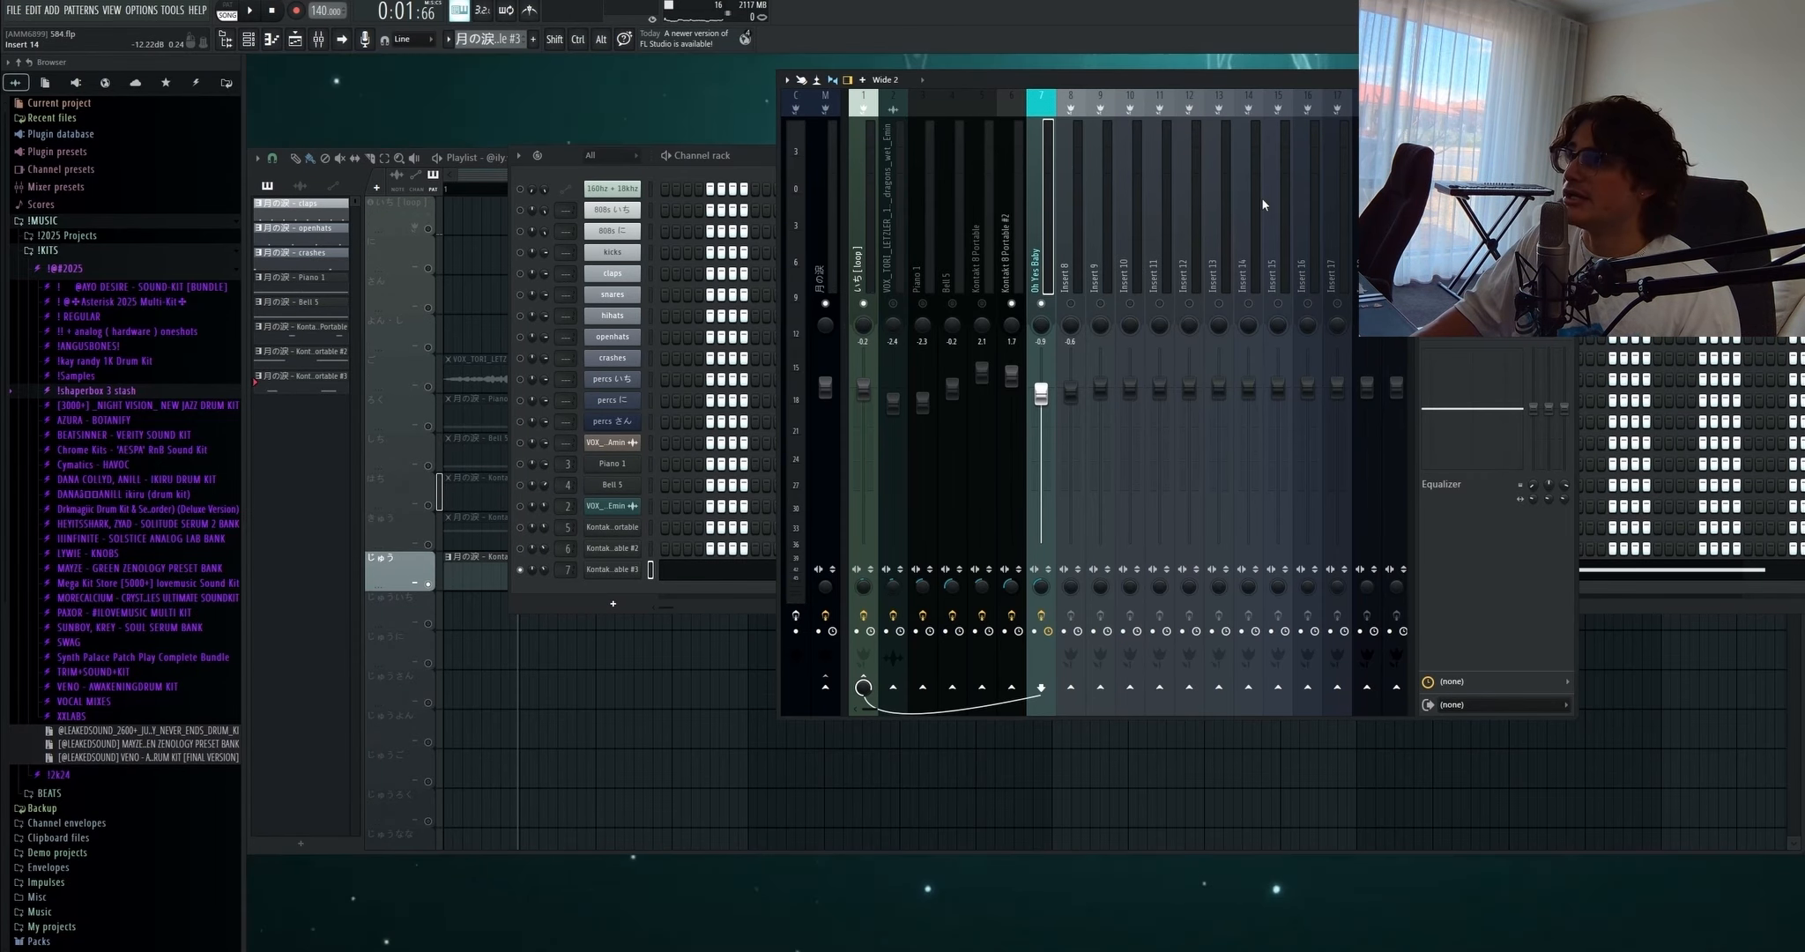
pyautogui.click(1480, 165)
pyautogui.moveTo(855, 216); pyautogui.dragTo(717, 162)
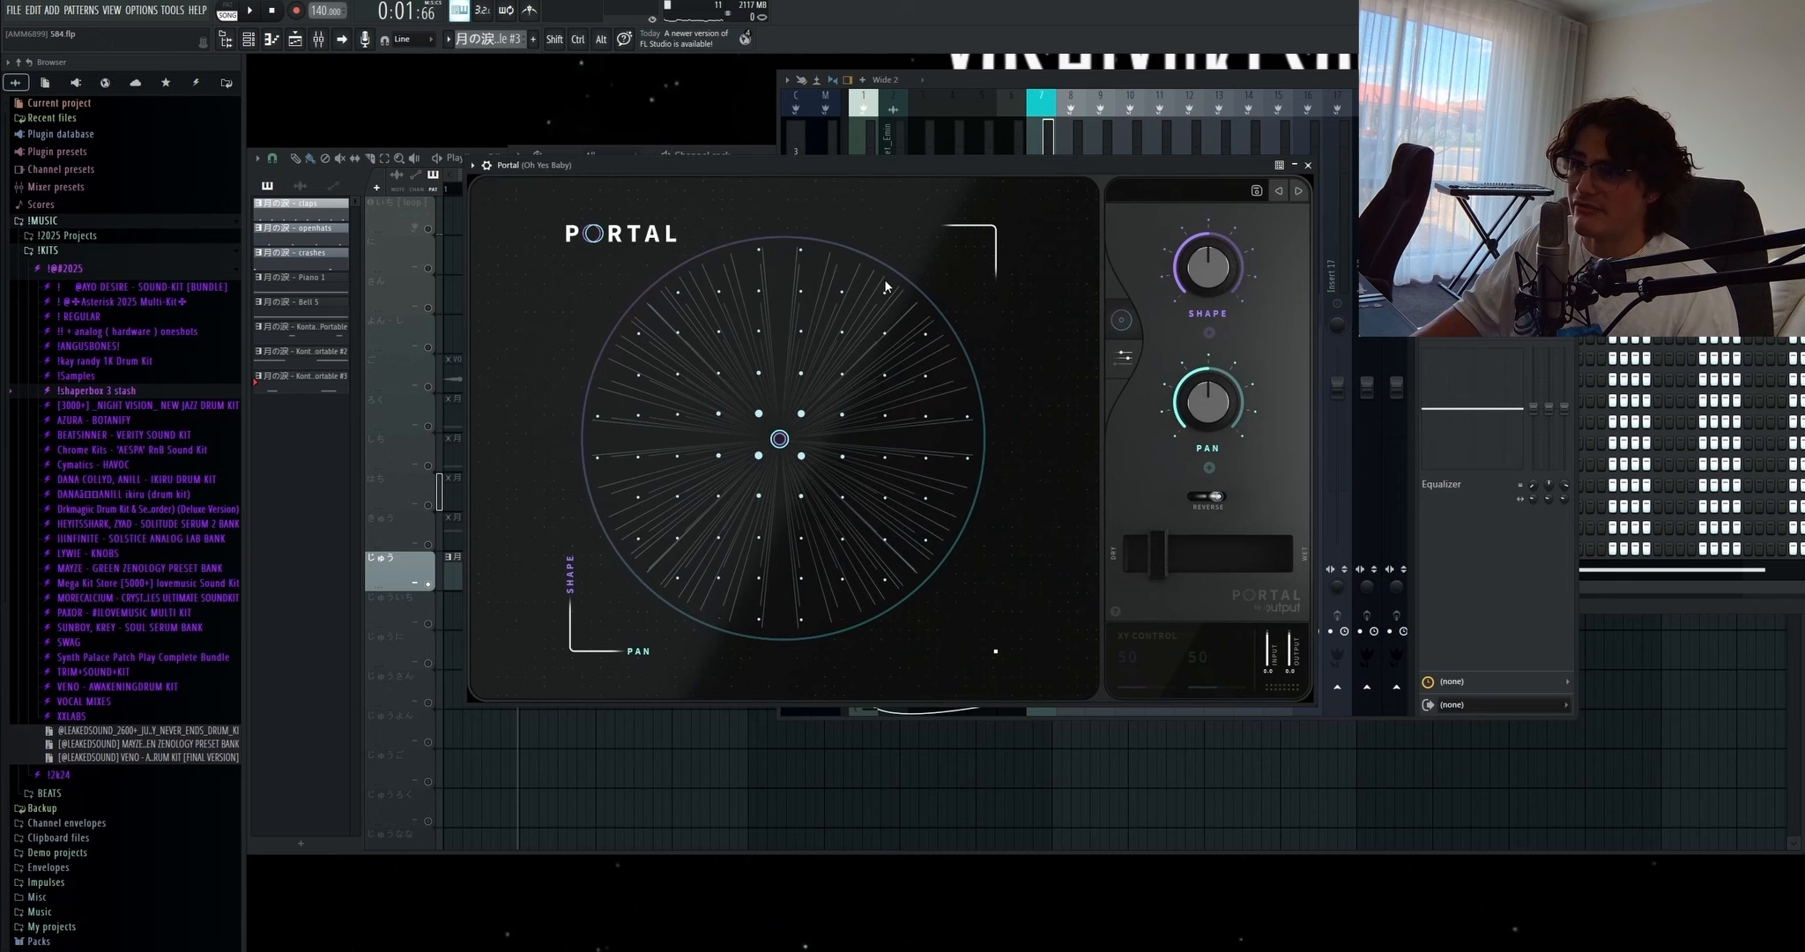
pyautogui.click(1135, 355)
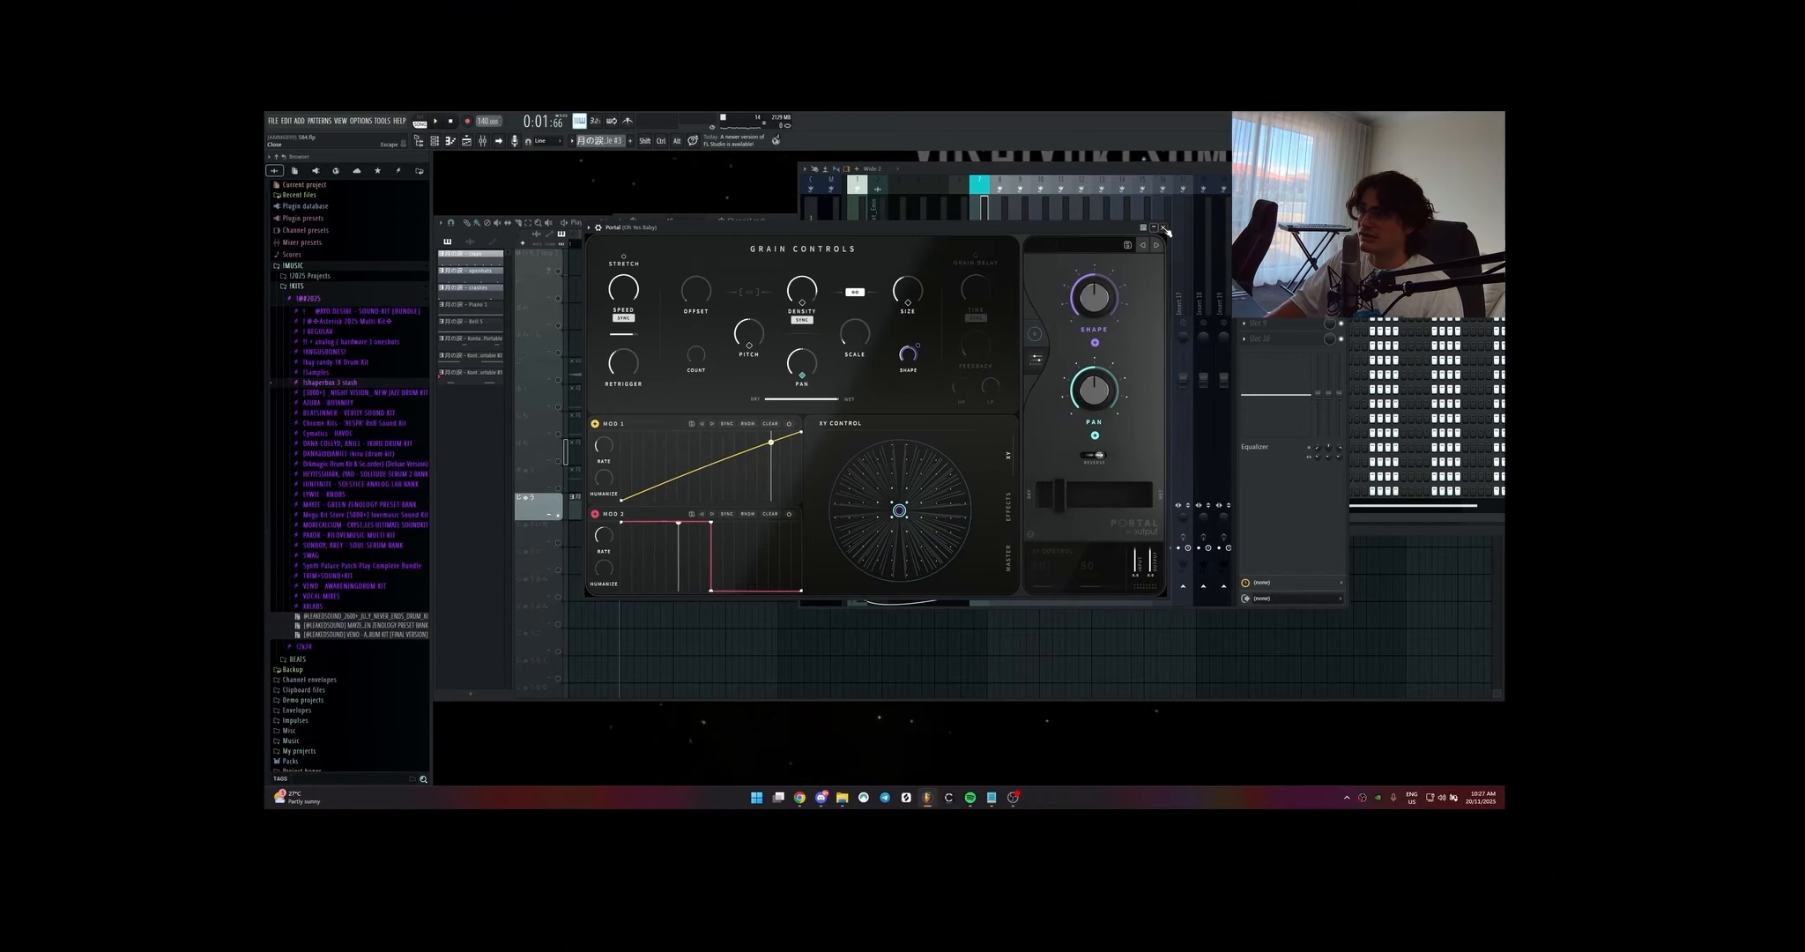
pyautogui.click(1164, 228)
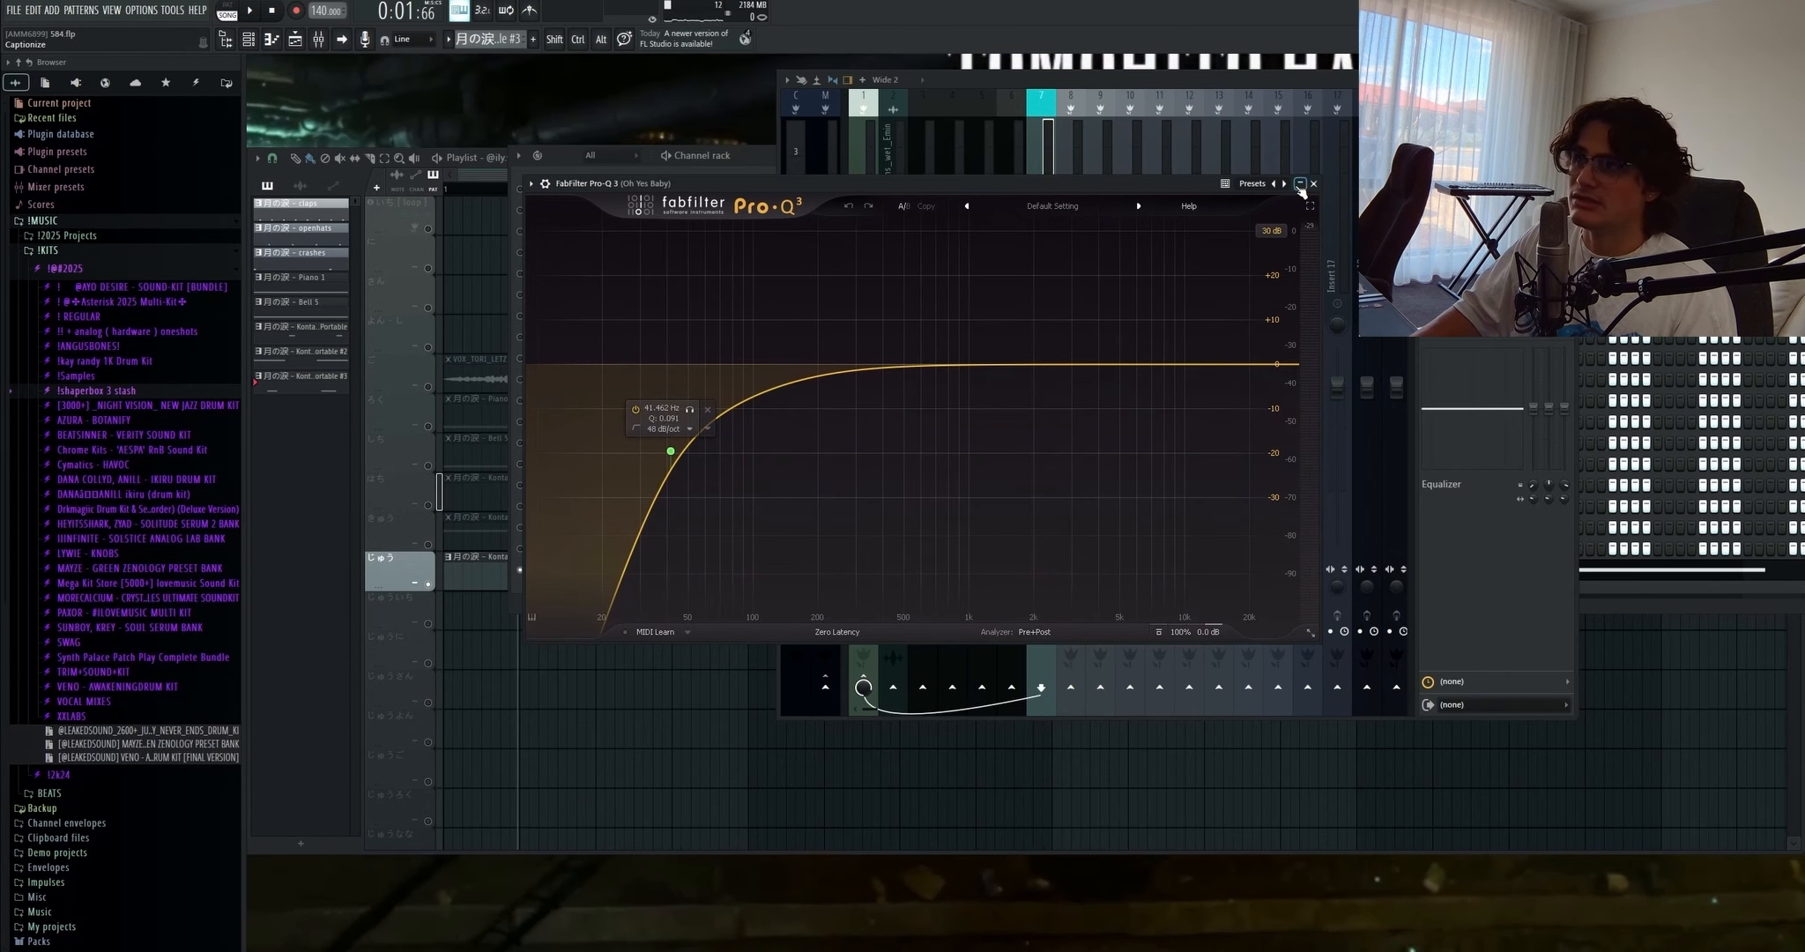
pyautogui.click(1299, 184)
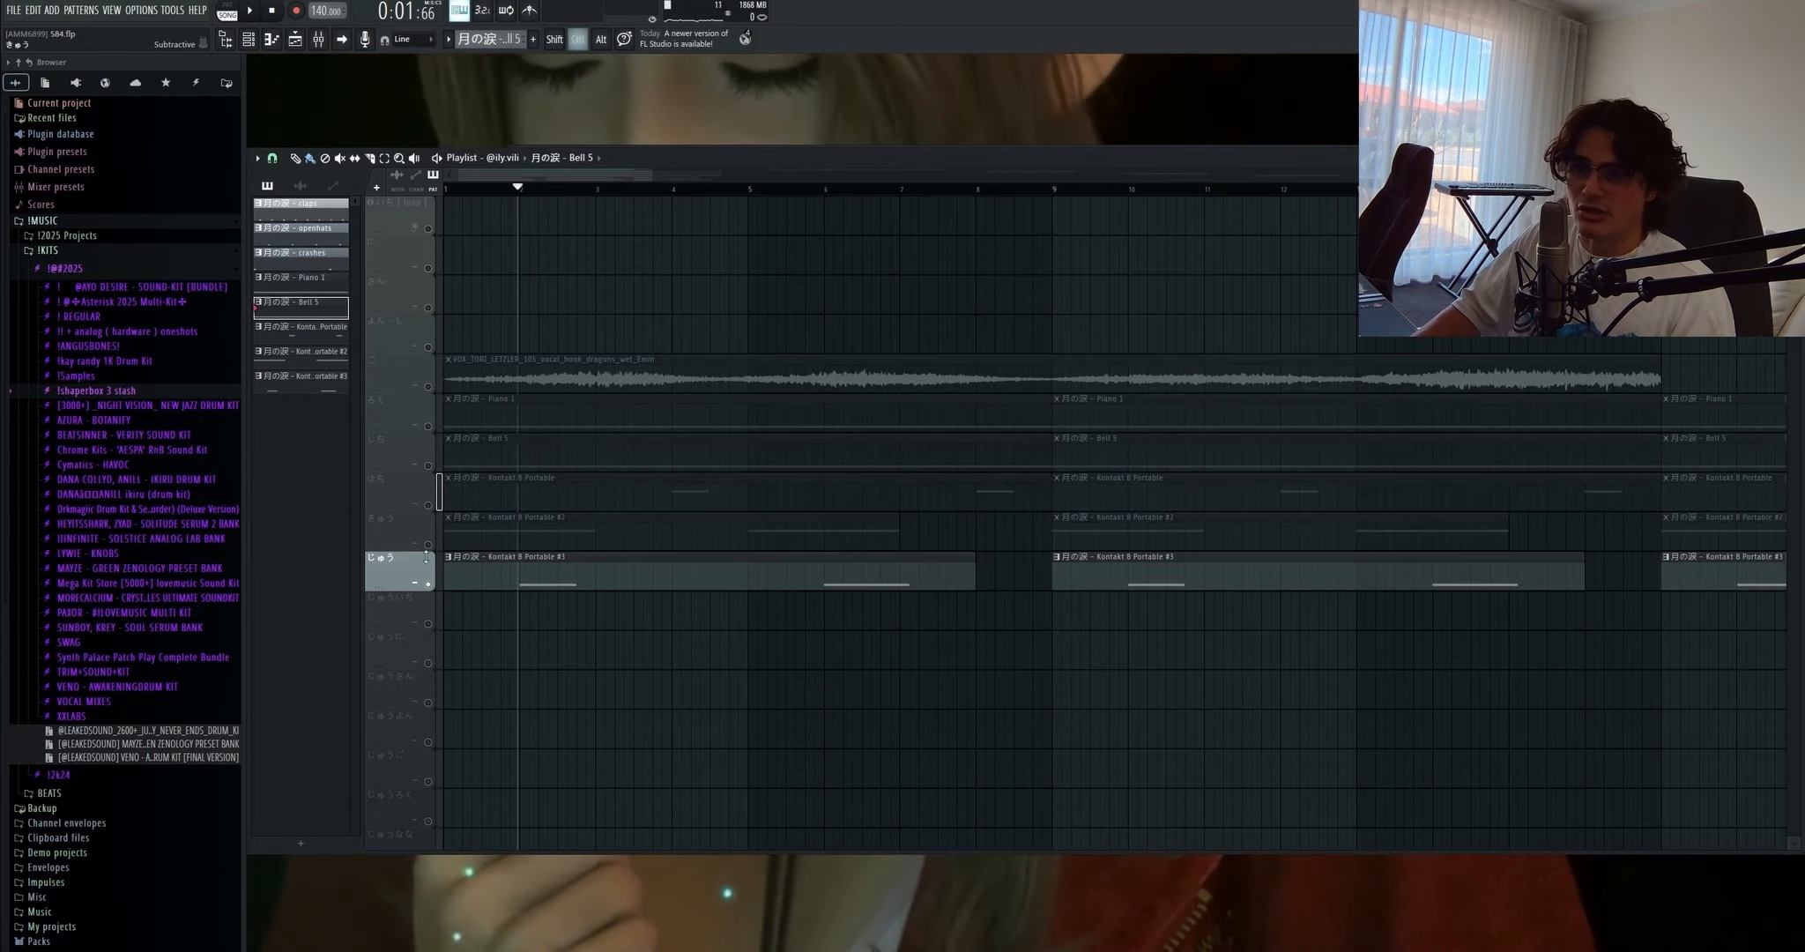
# Step: Solo the dragons vocal track in the playlist, and unmute the Piano 1 and Bell 5 tracks alongside it
pyautogui.moveTo(426, 557); pyautogui.dragTo(420, 375)
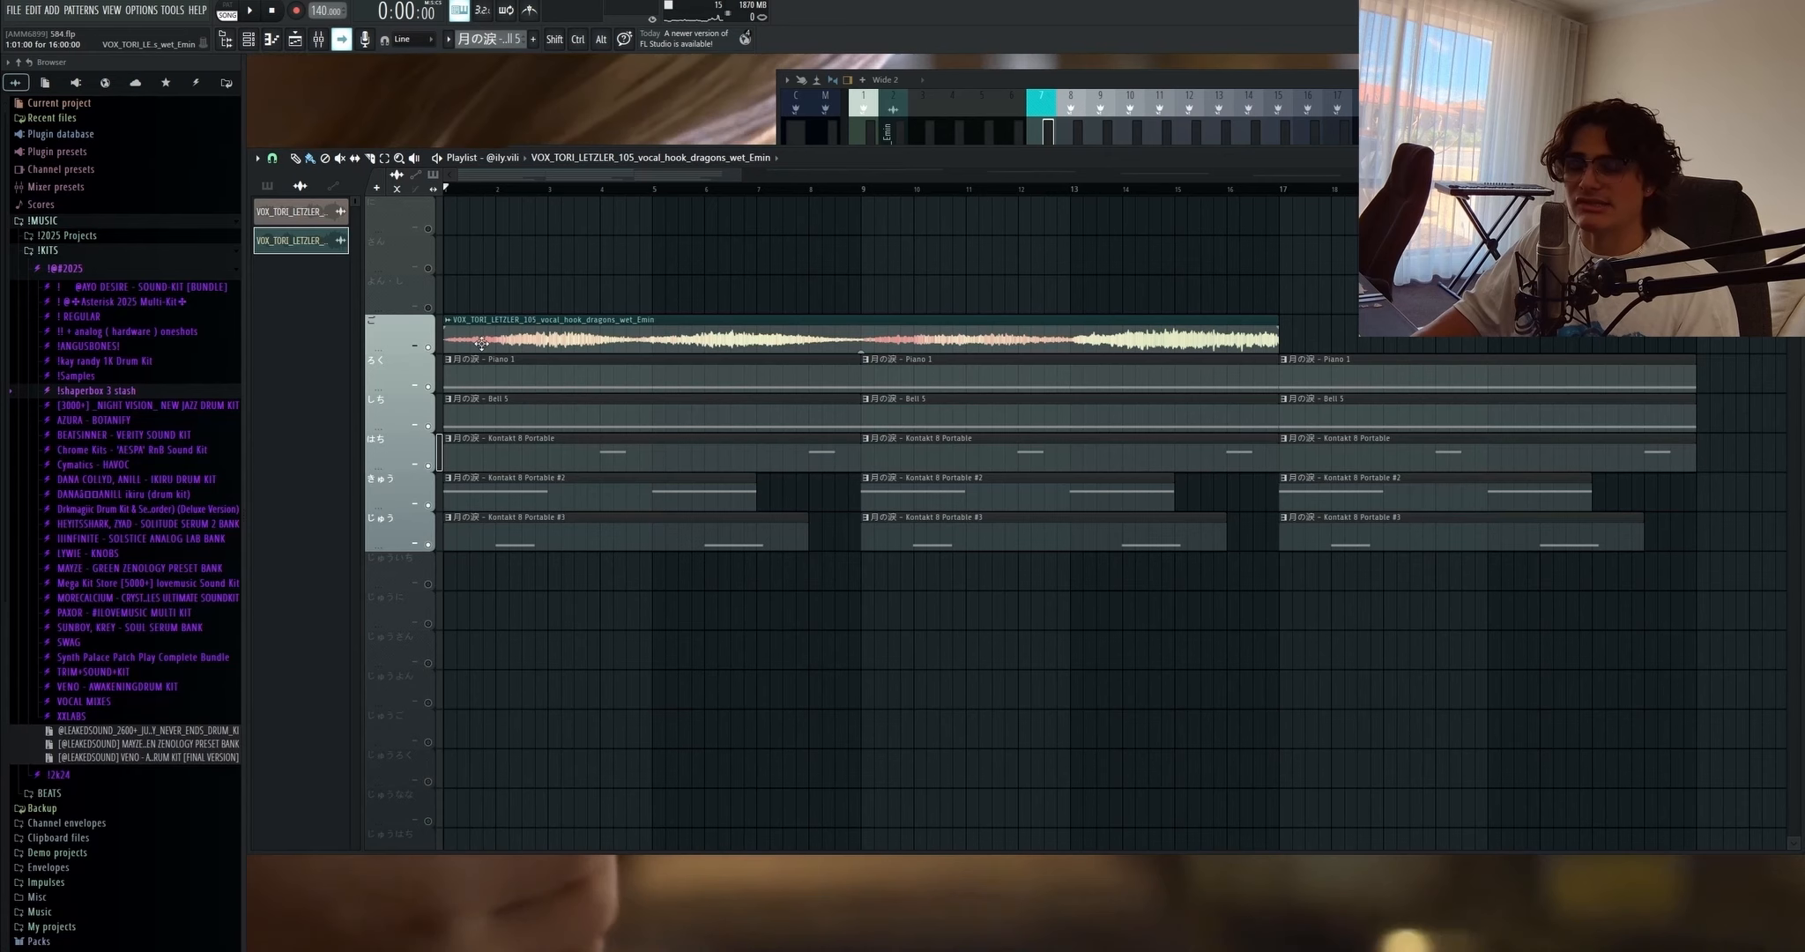
pyautogui.keyDown('ctrl'); pyautogui.click(432, 348); pyautogui.keyUp('ctrl')
pyautogui.click(430, 386)
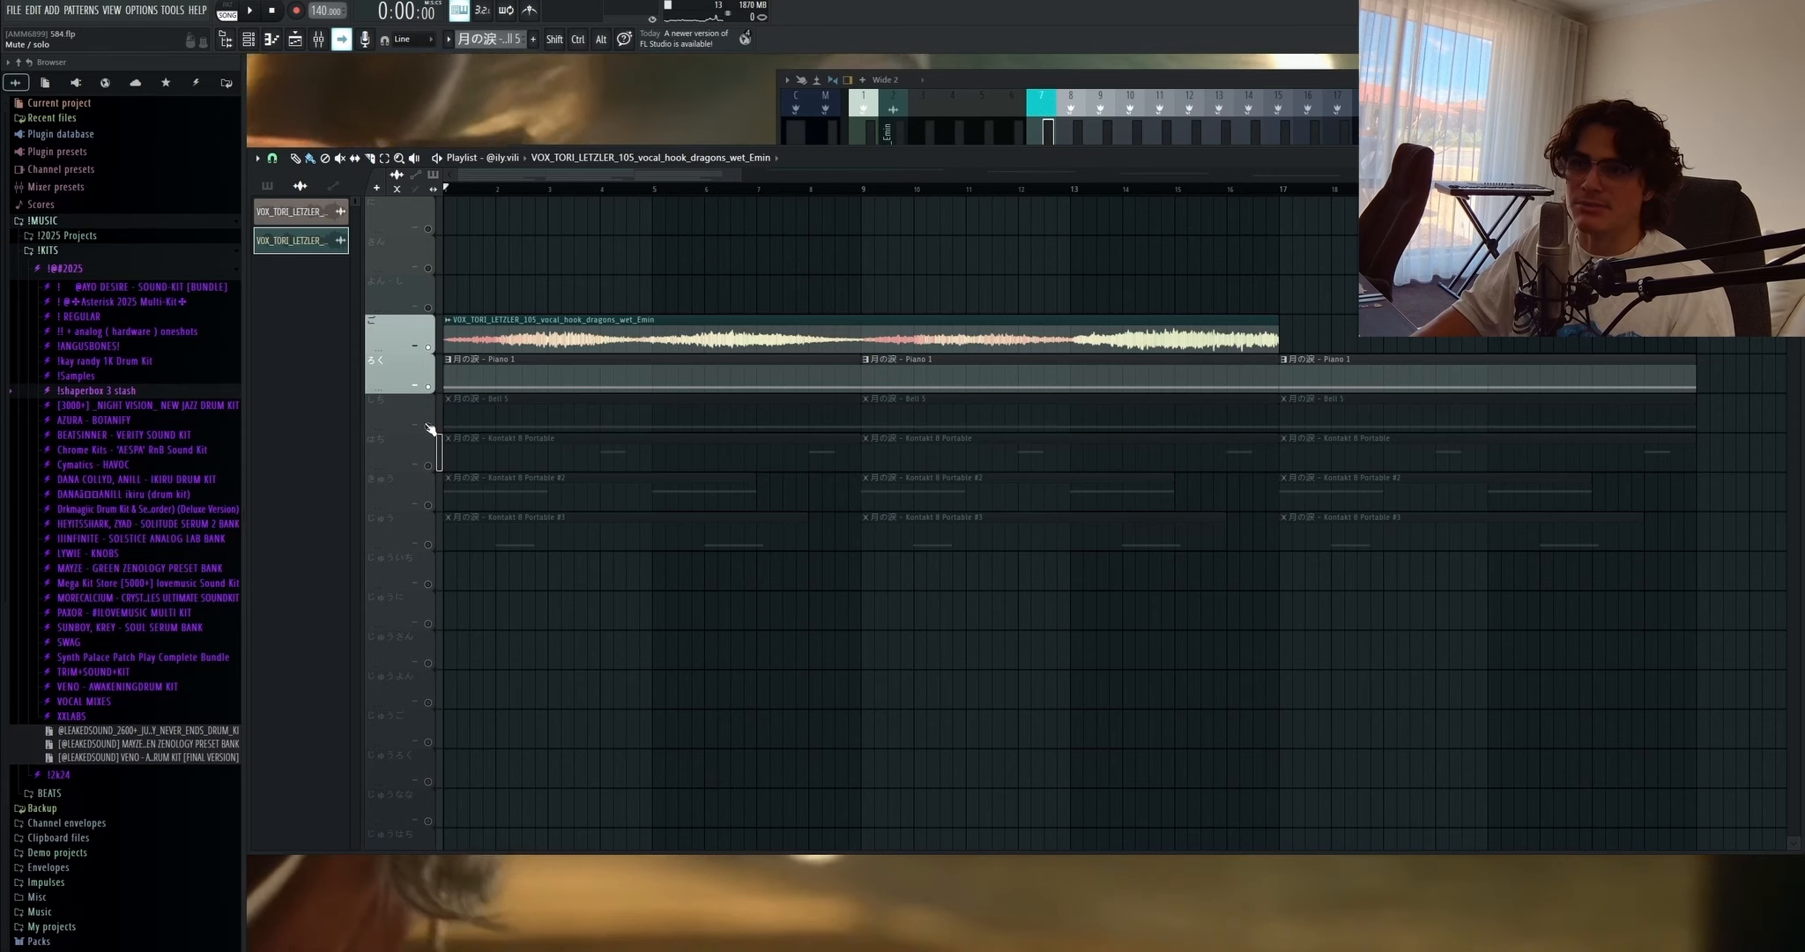
pyautogui.click(429, 426)
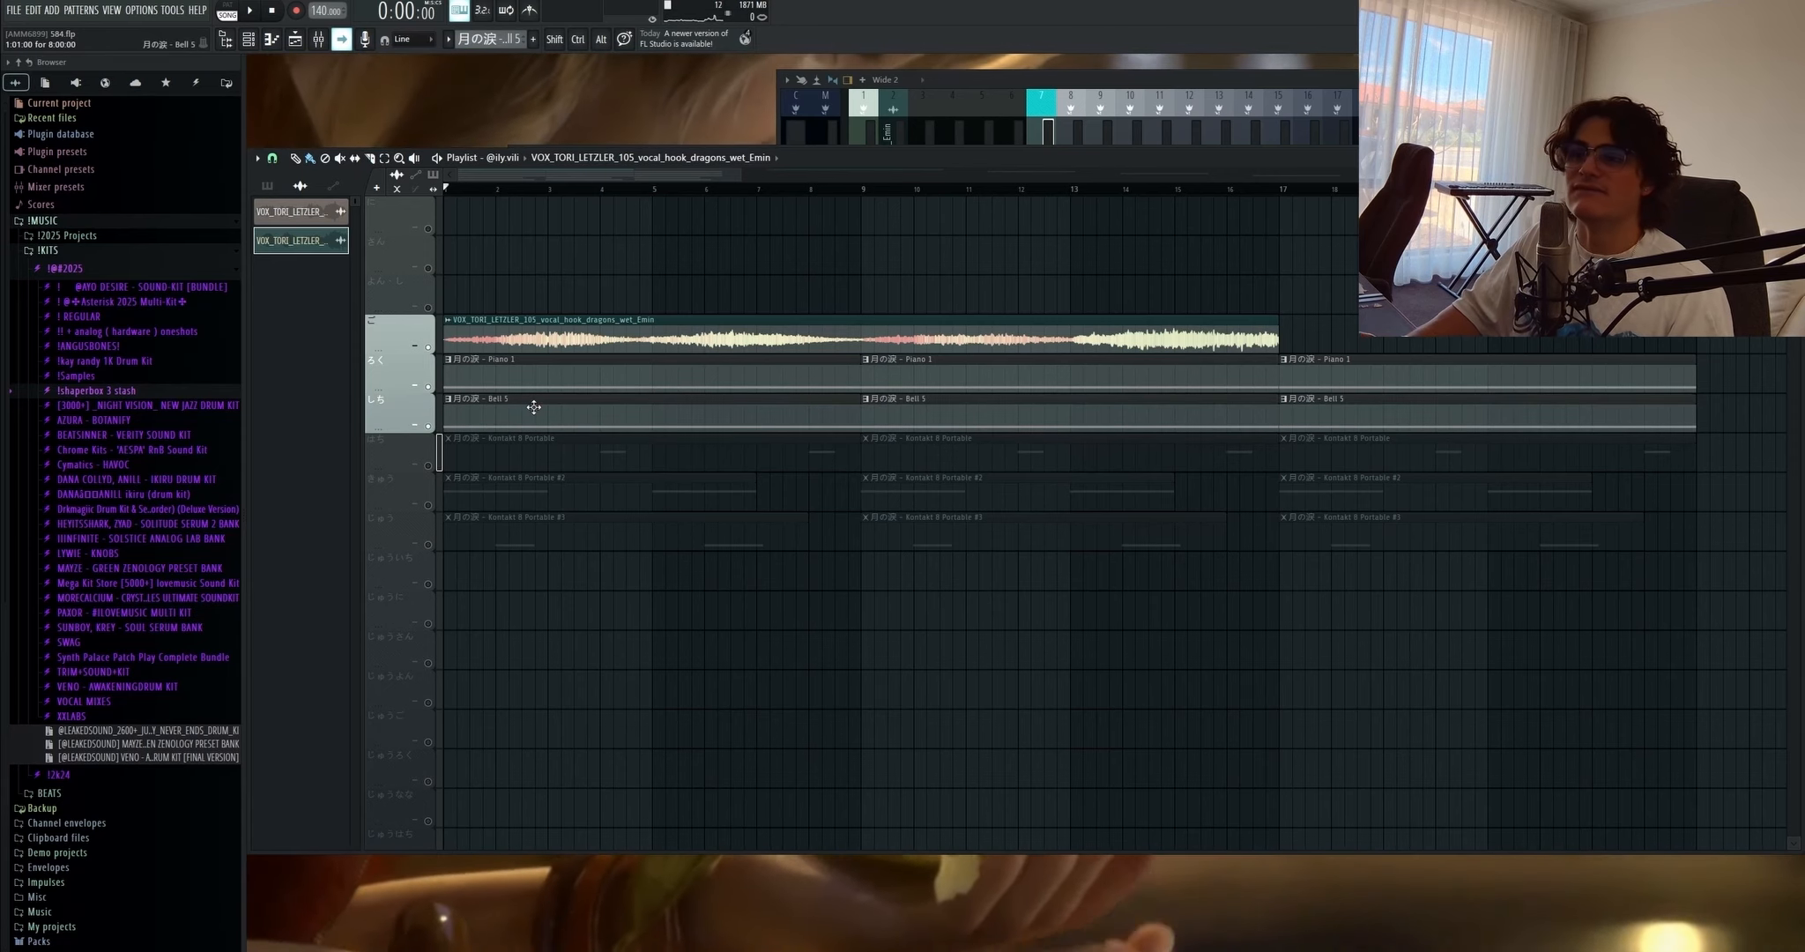
# Step: Solo the Kontakt 8 Portable track in the playlist, and unmute the Kontakt 8 Portable #2 and #3 tracks alongside it
pyautogui.keyDown('ctrl'); pyautogui.click(428, 465); pyautogui.keyUp('ctrl')
pyautogui.click(428, 505)
pyautogui.click(428, 545)
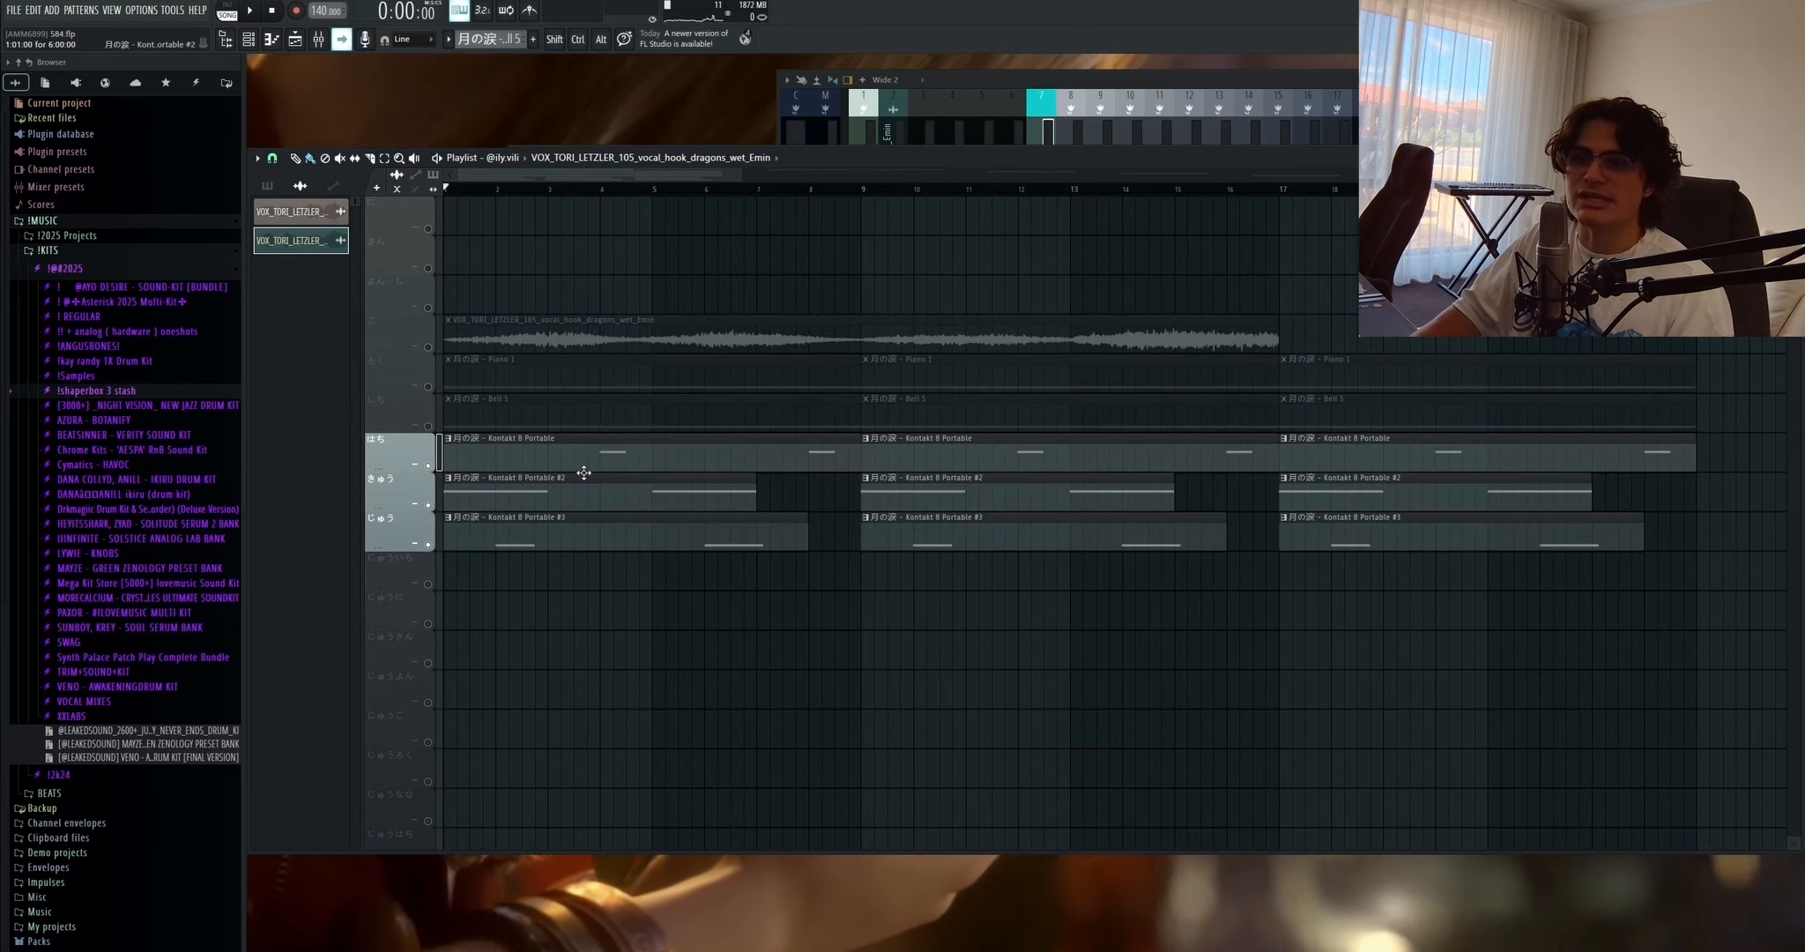
pyautogui.scroll(-3, 614, 516)
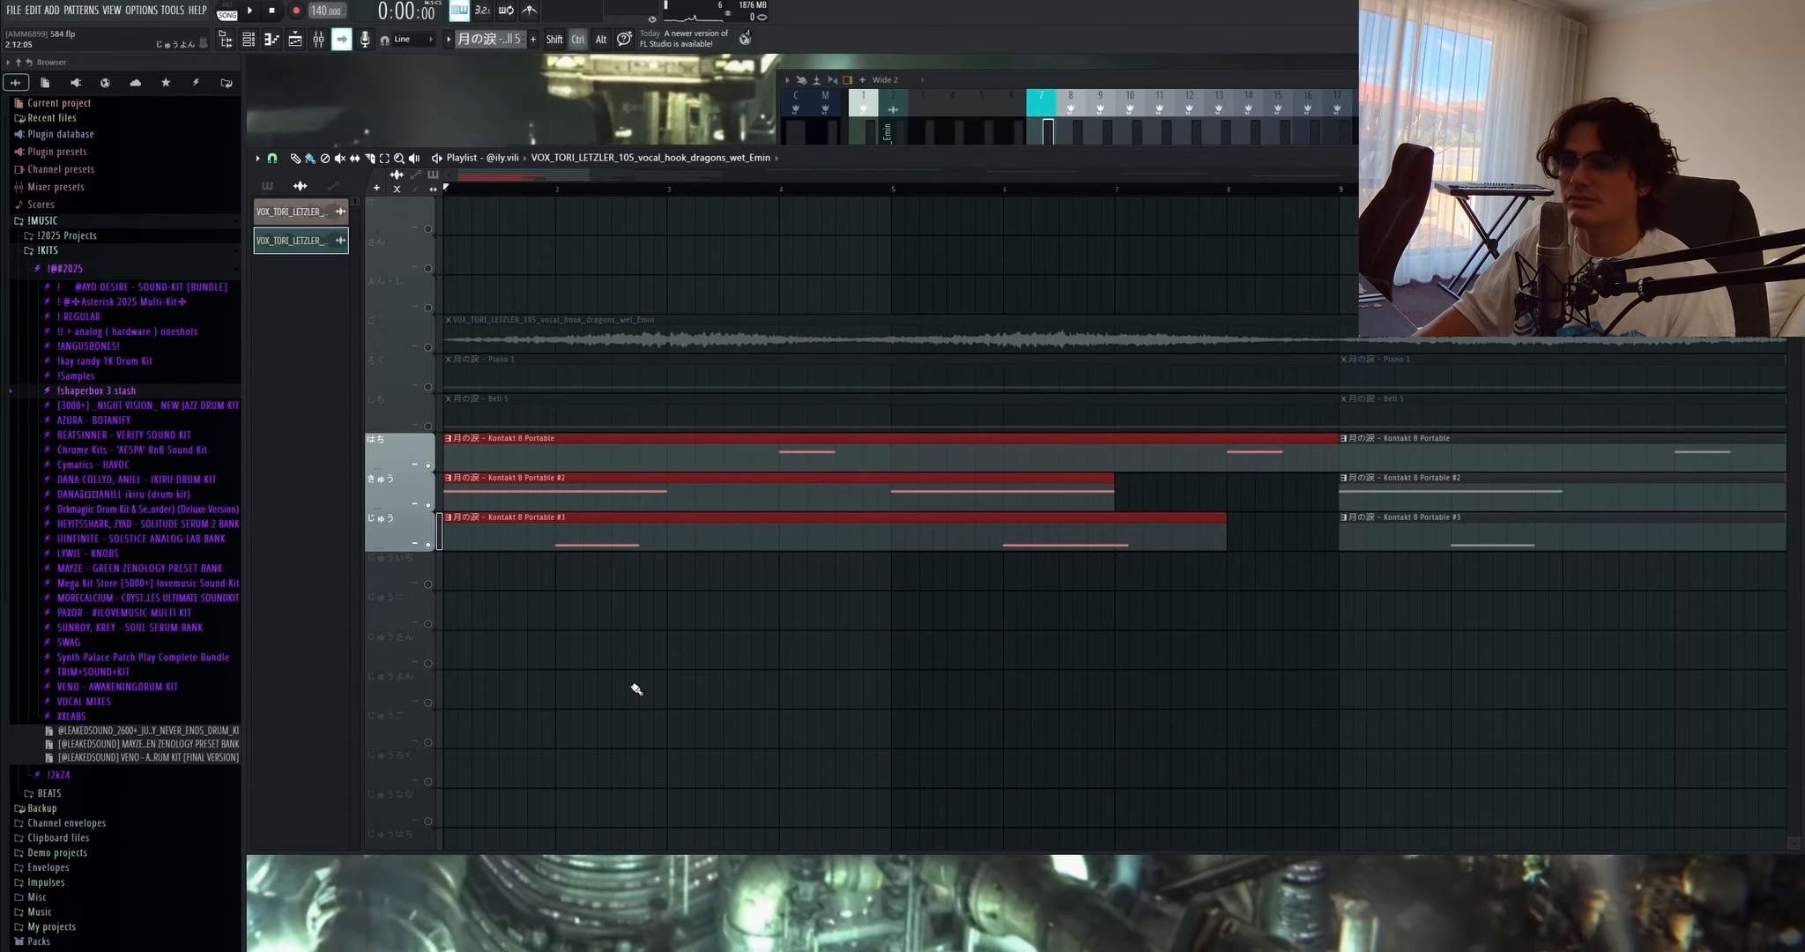
pyautogui.scroll(-3, 637, 688)
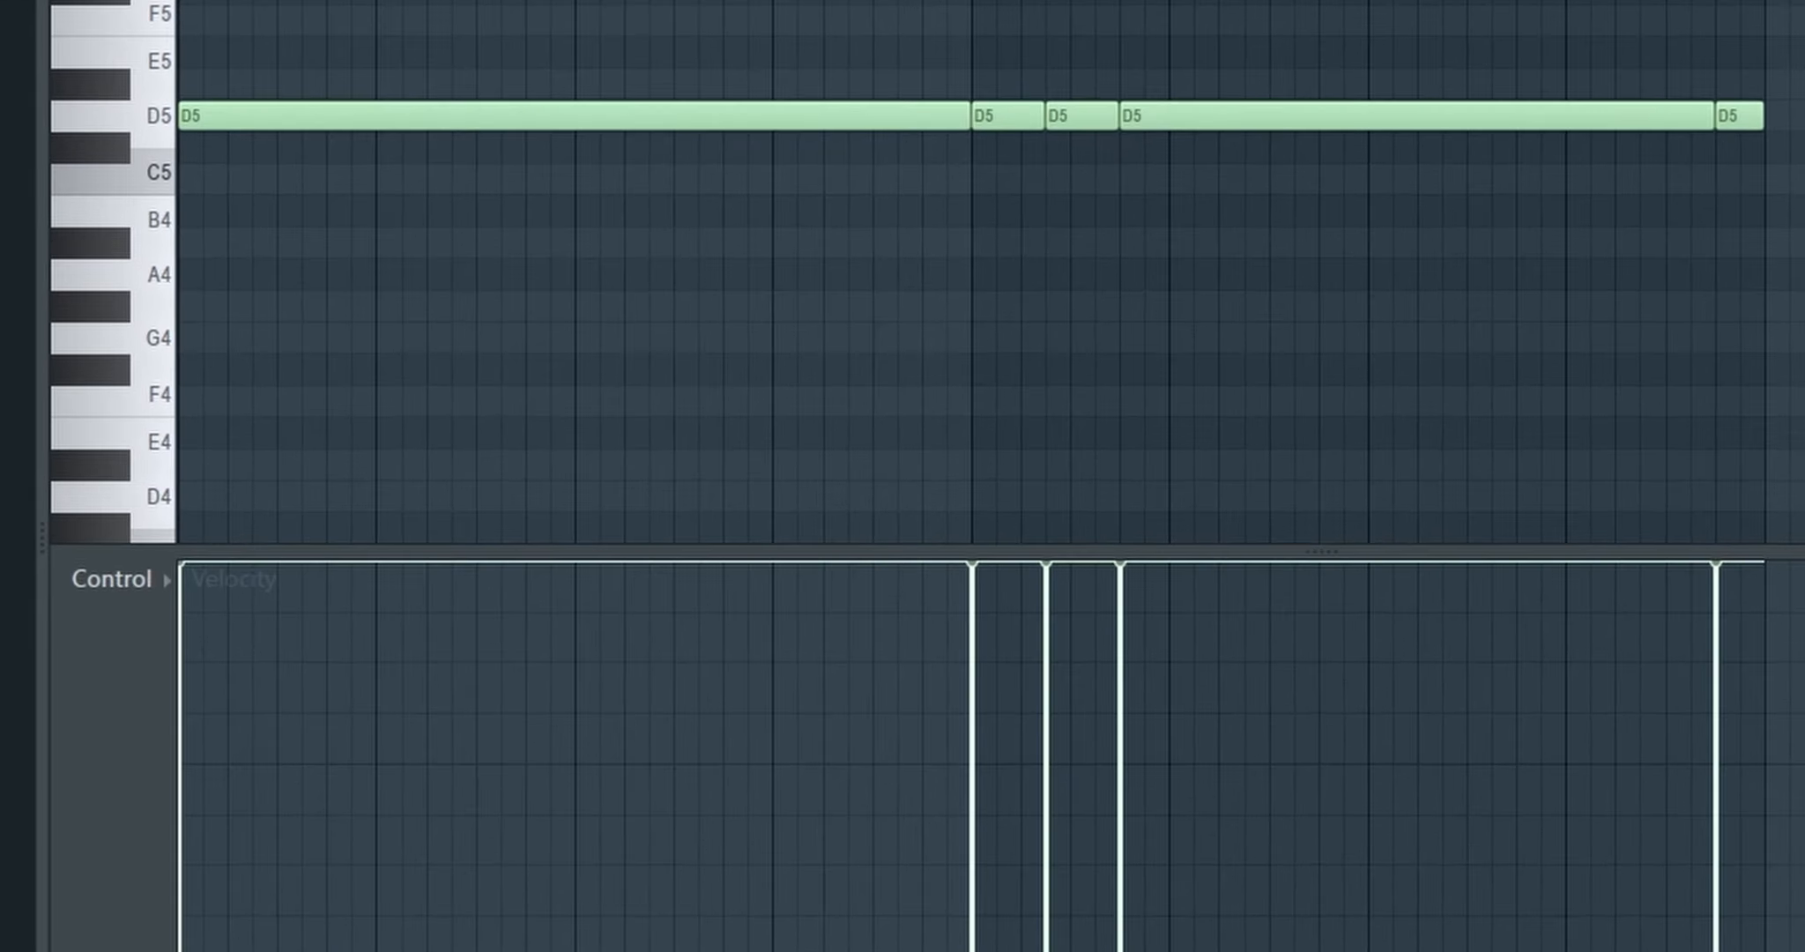
# Step: Play the sustained D5 notes and the Snare 17 pattern in the piano roll
pyautogui.press('space')
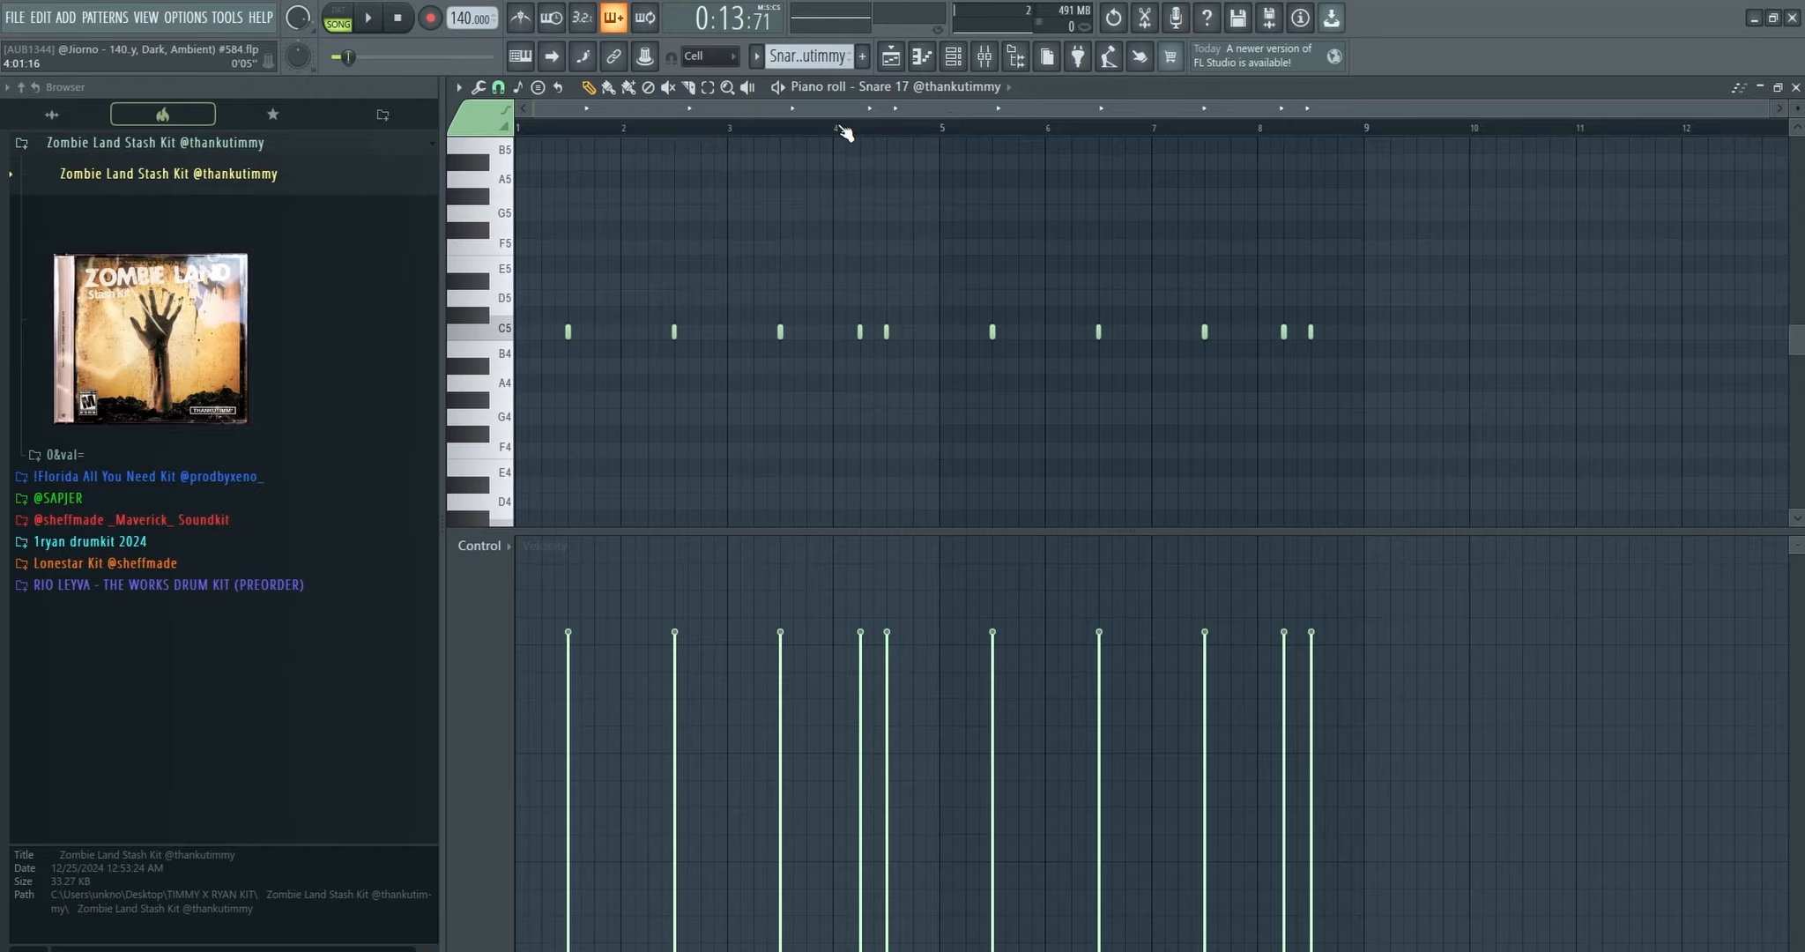
pyautogui.press('space')
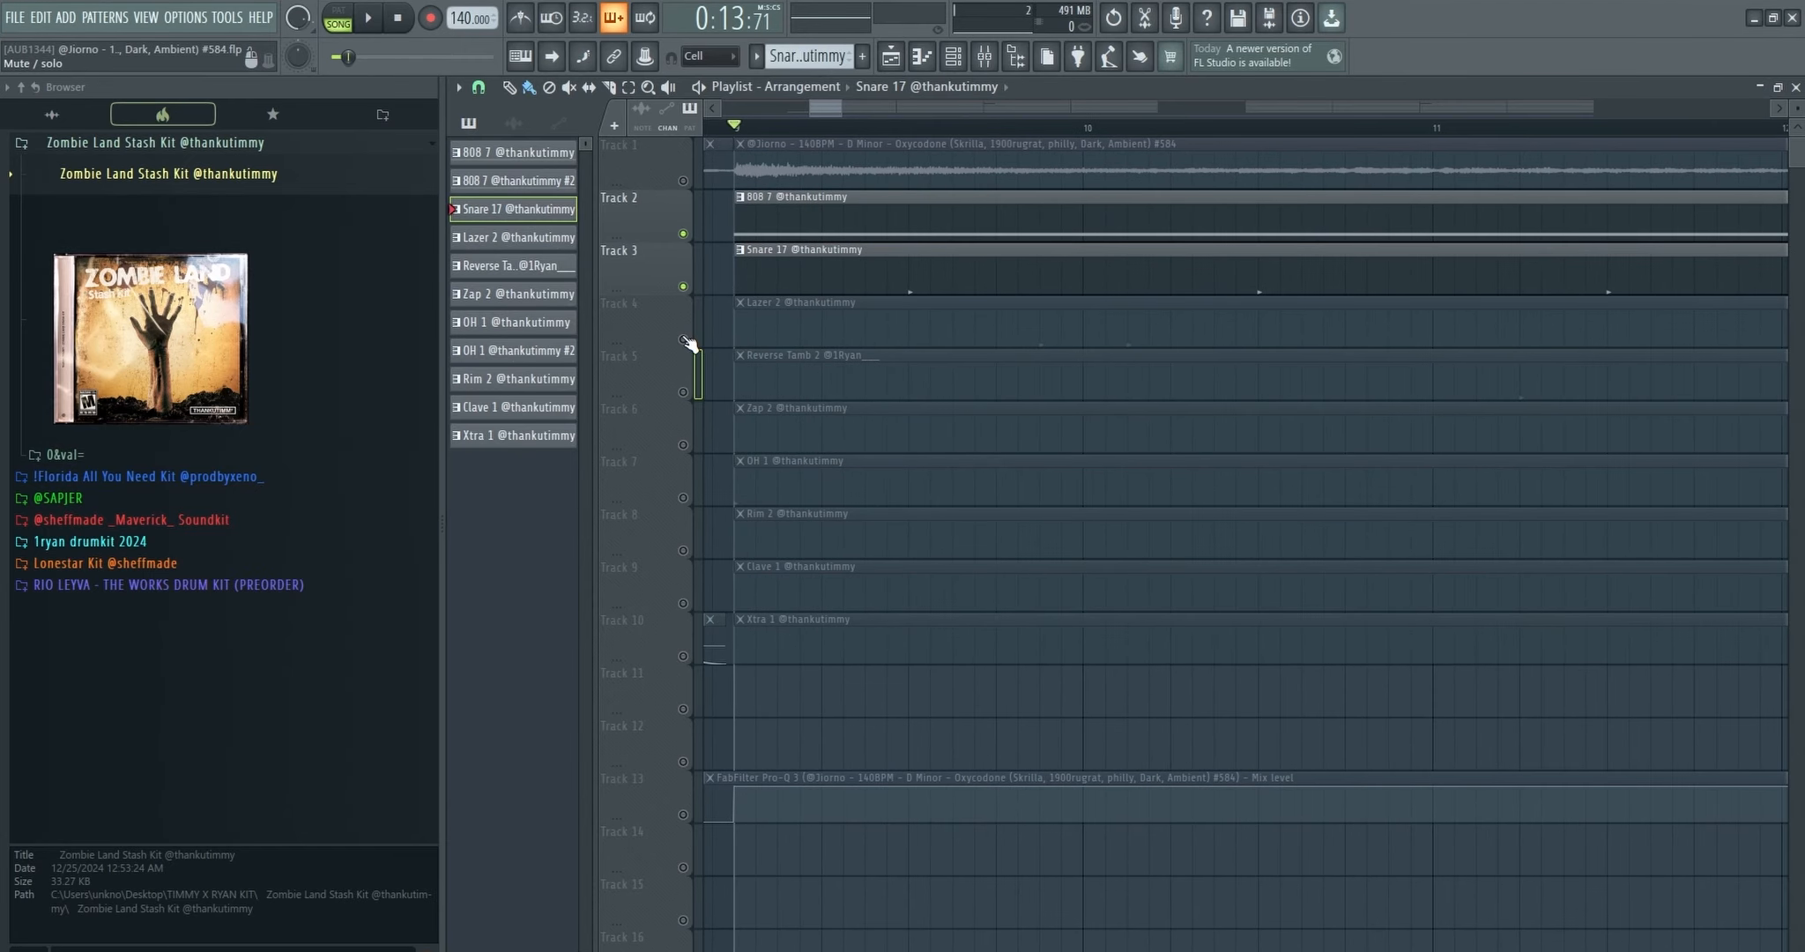
# Step: Unmute the Lazer 2 track in the playlist, and play the Lazer 2 and Reverse Tamb 2 patterns
pyautogui.click(684, 339)
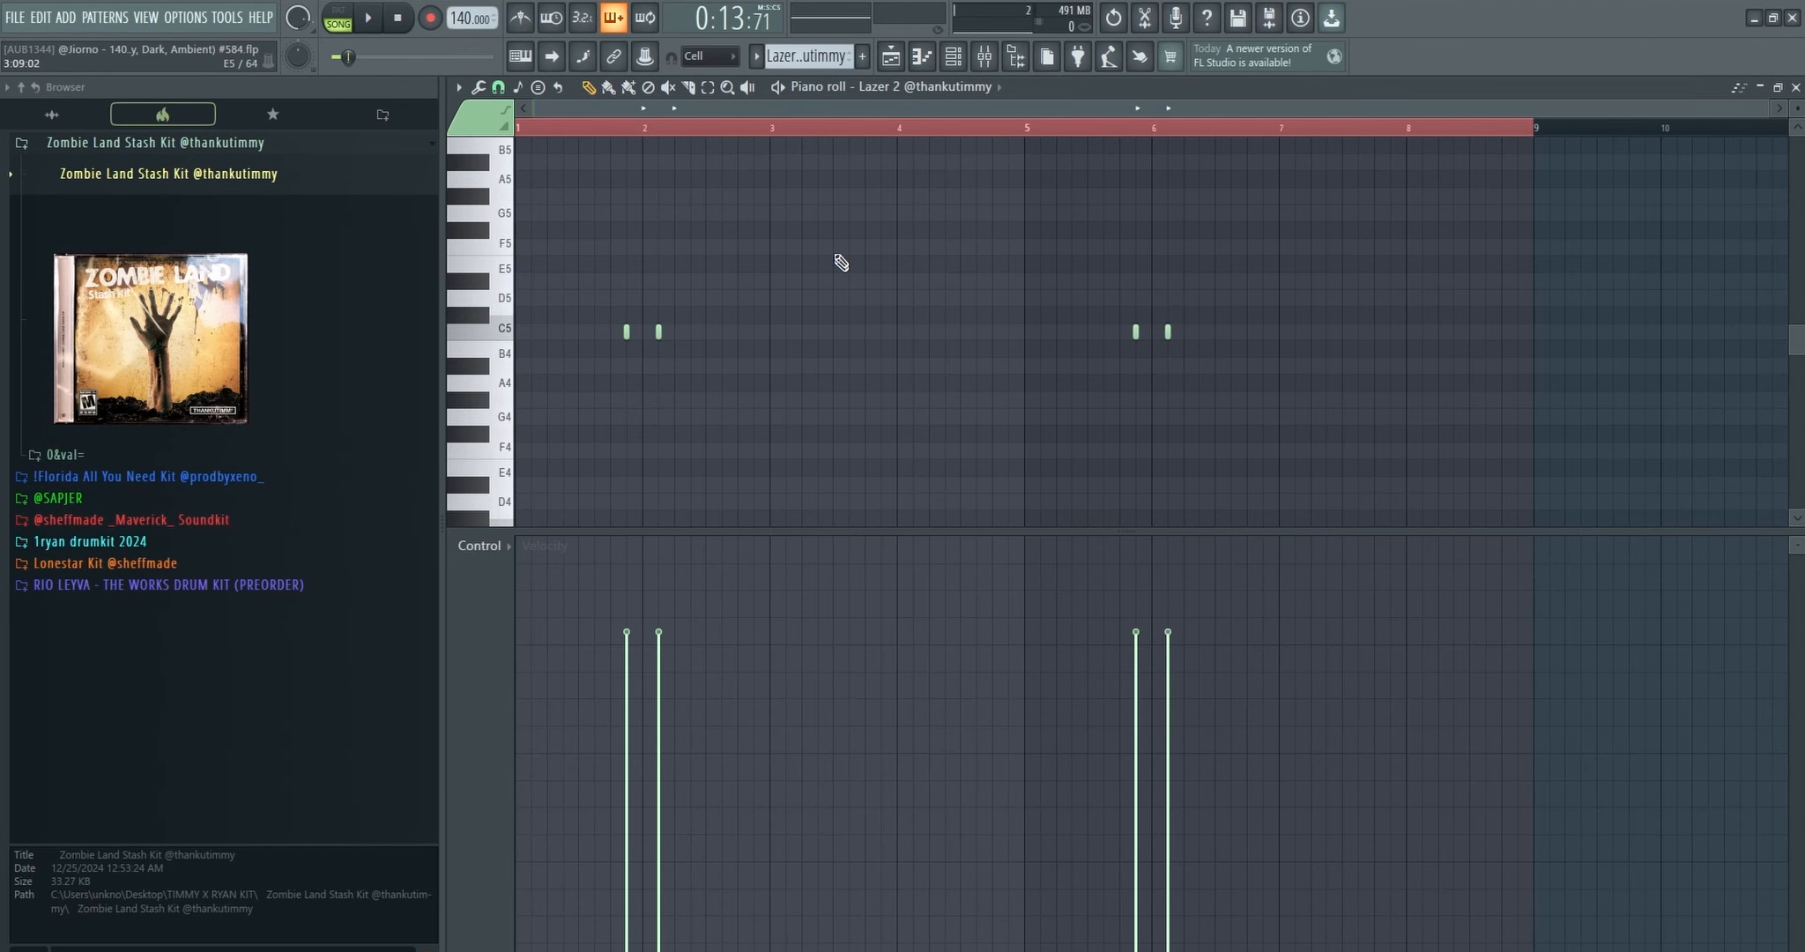
pyautogui.press('space')
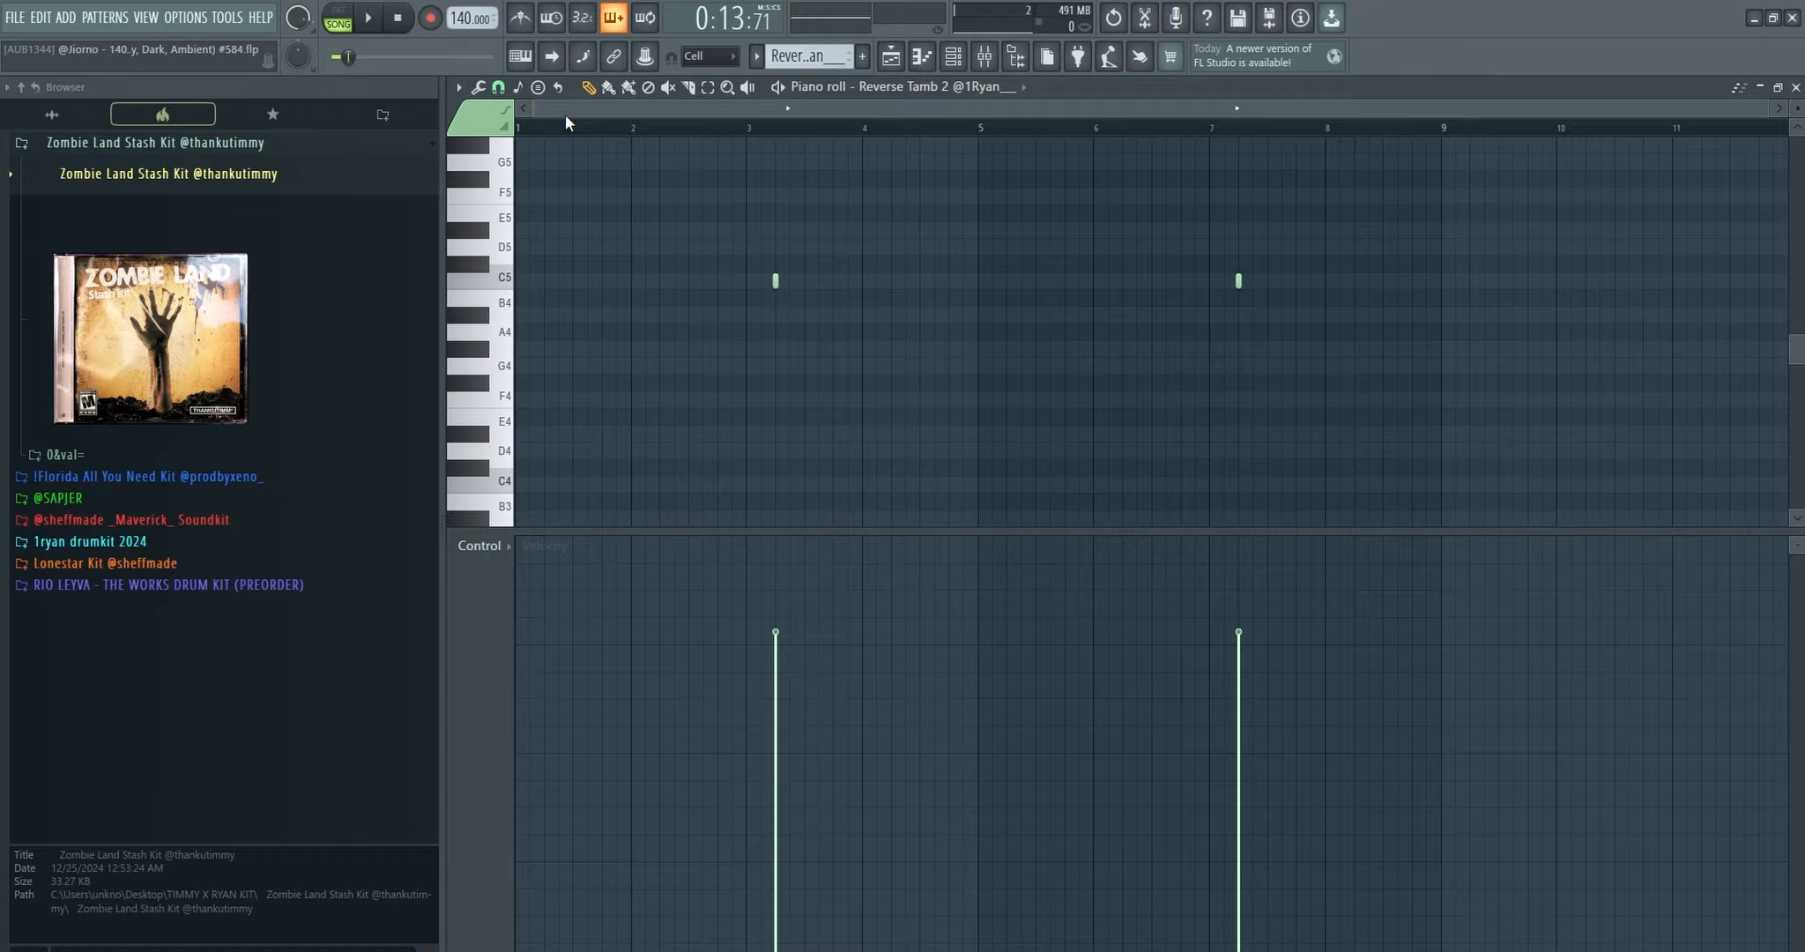
pyautogui.press('space')
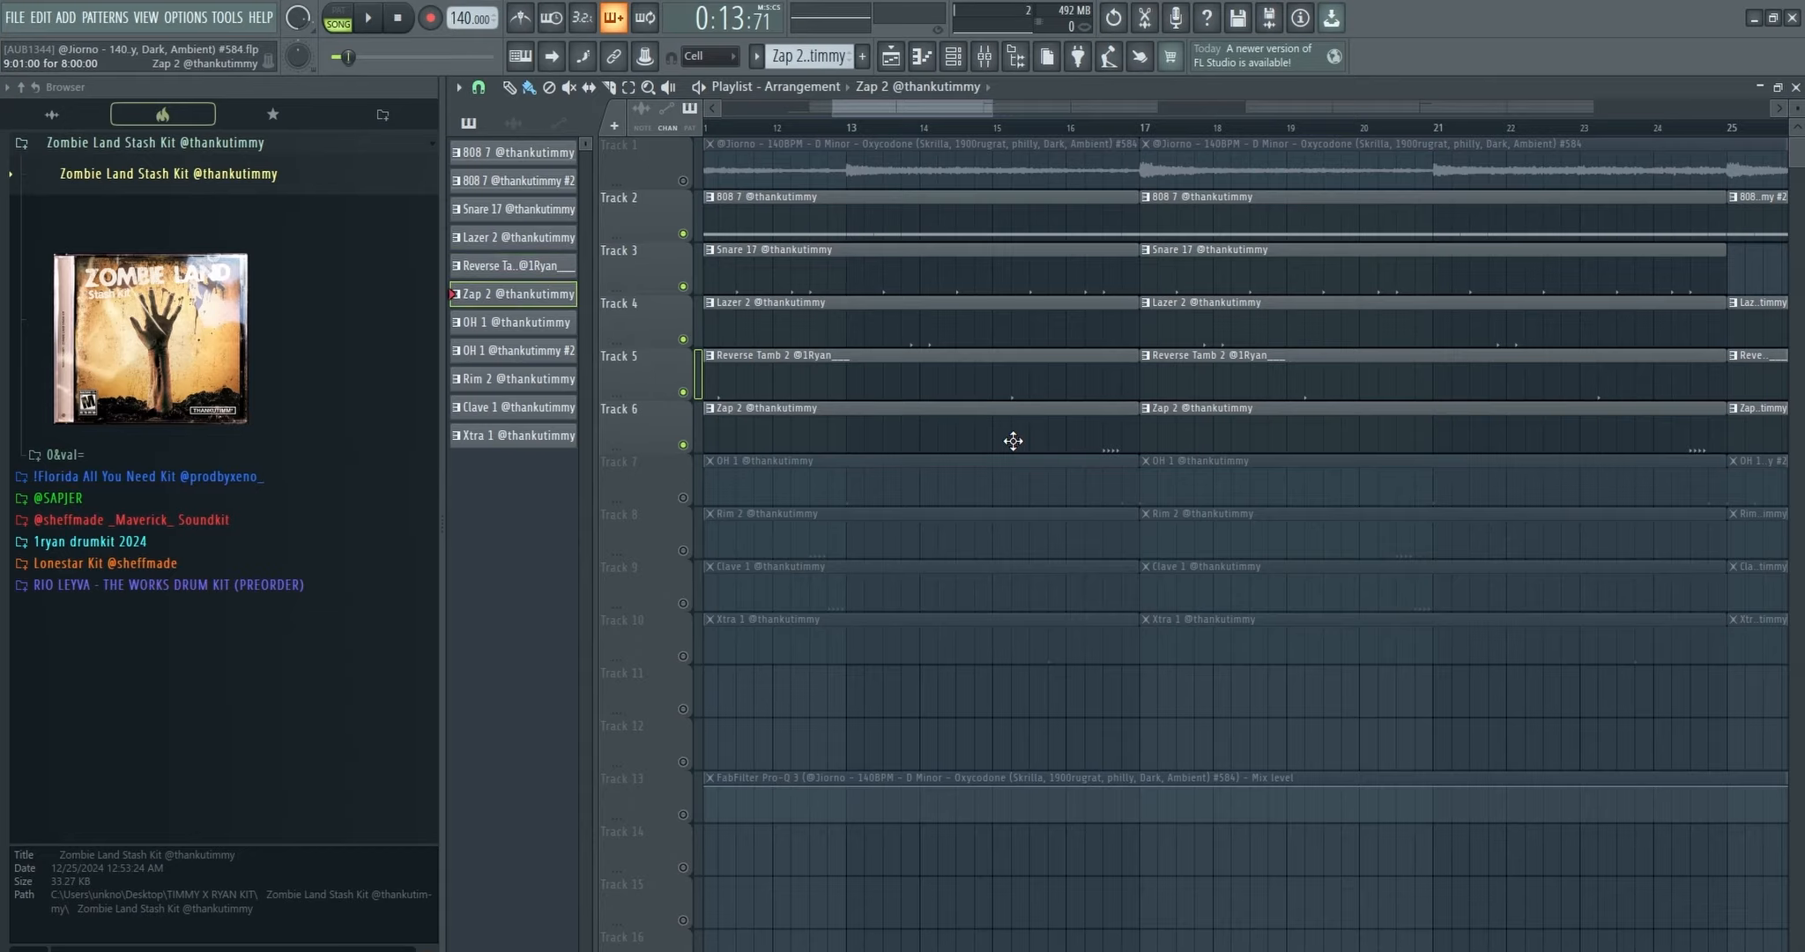
# Step: Examine and play the four Zap 2 notes before bar 9 in the piano roll
pyautogui.scroll(5, 1190, 368)
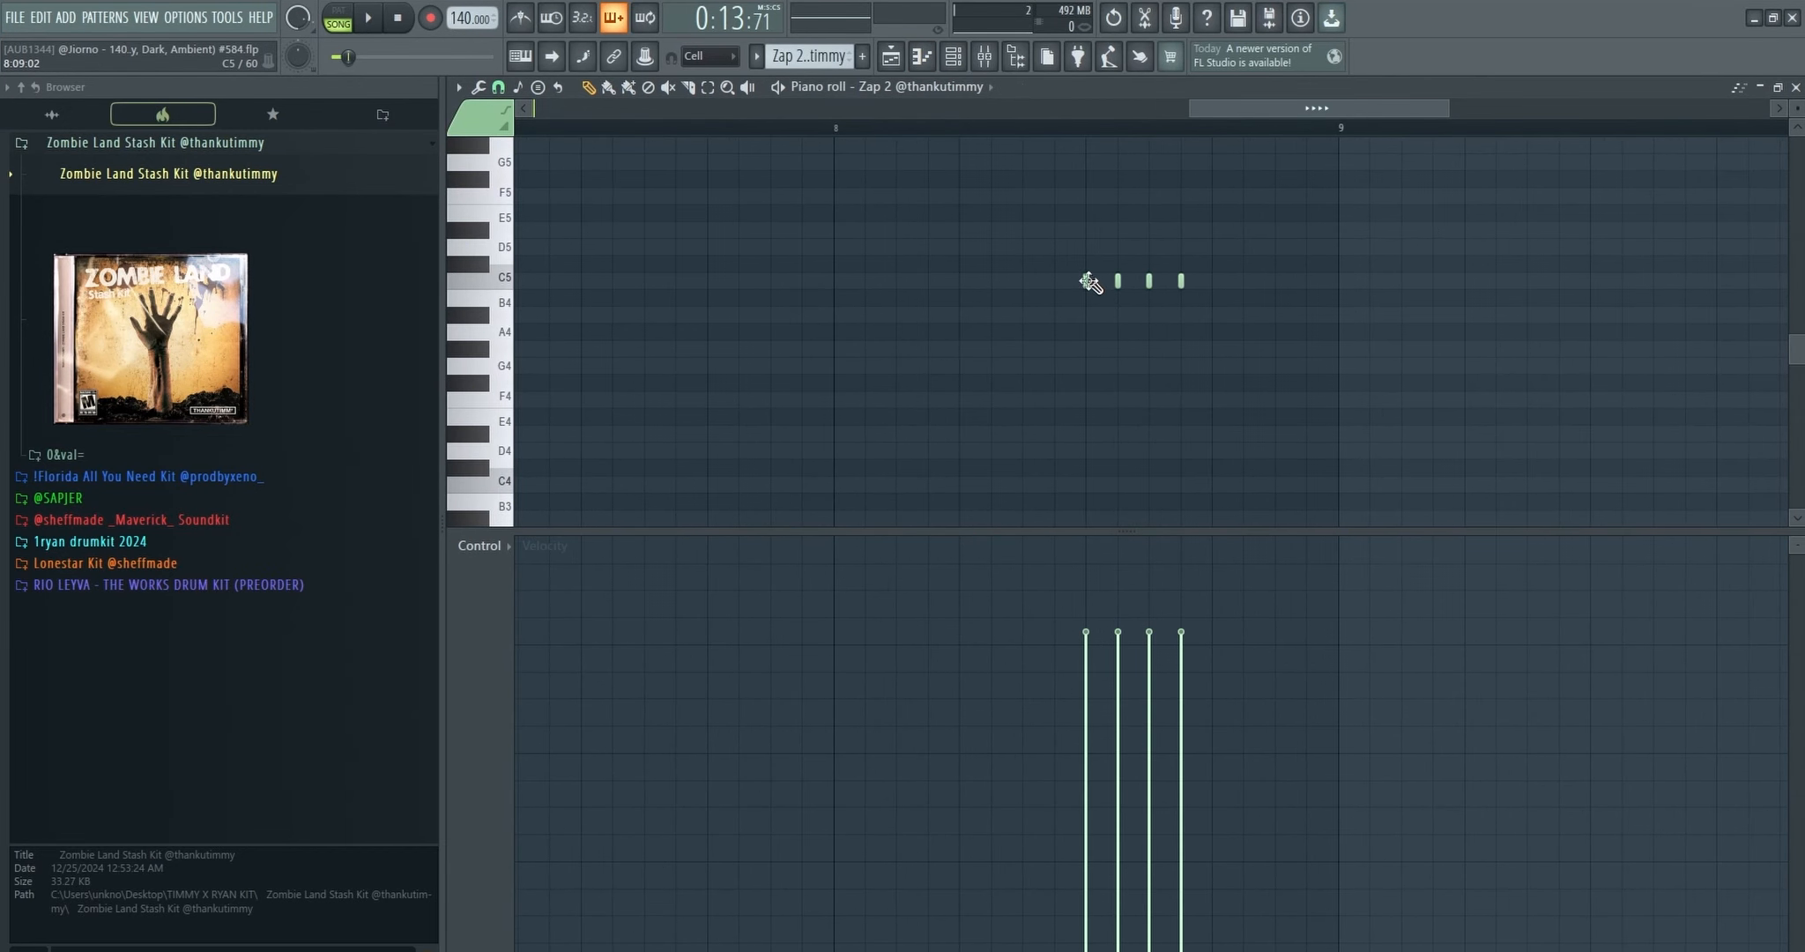
pyautogui.scroll(-3, 1297, 356)
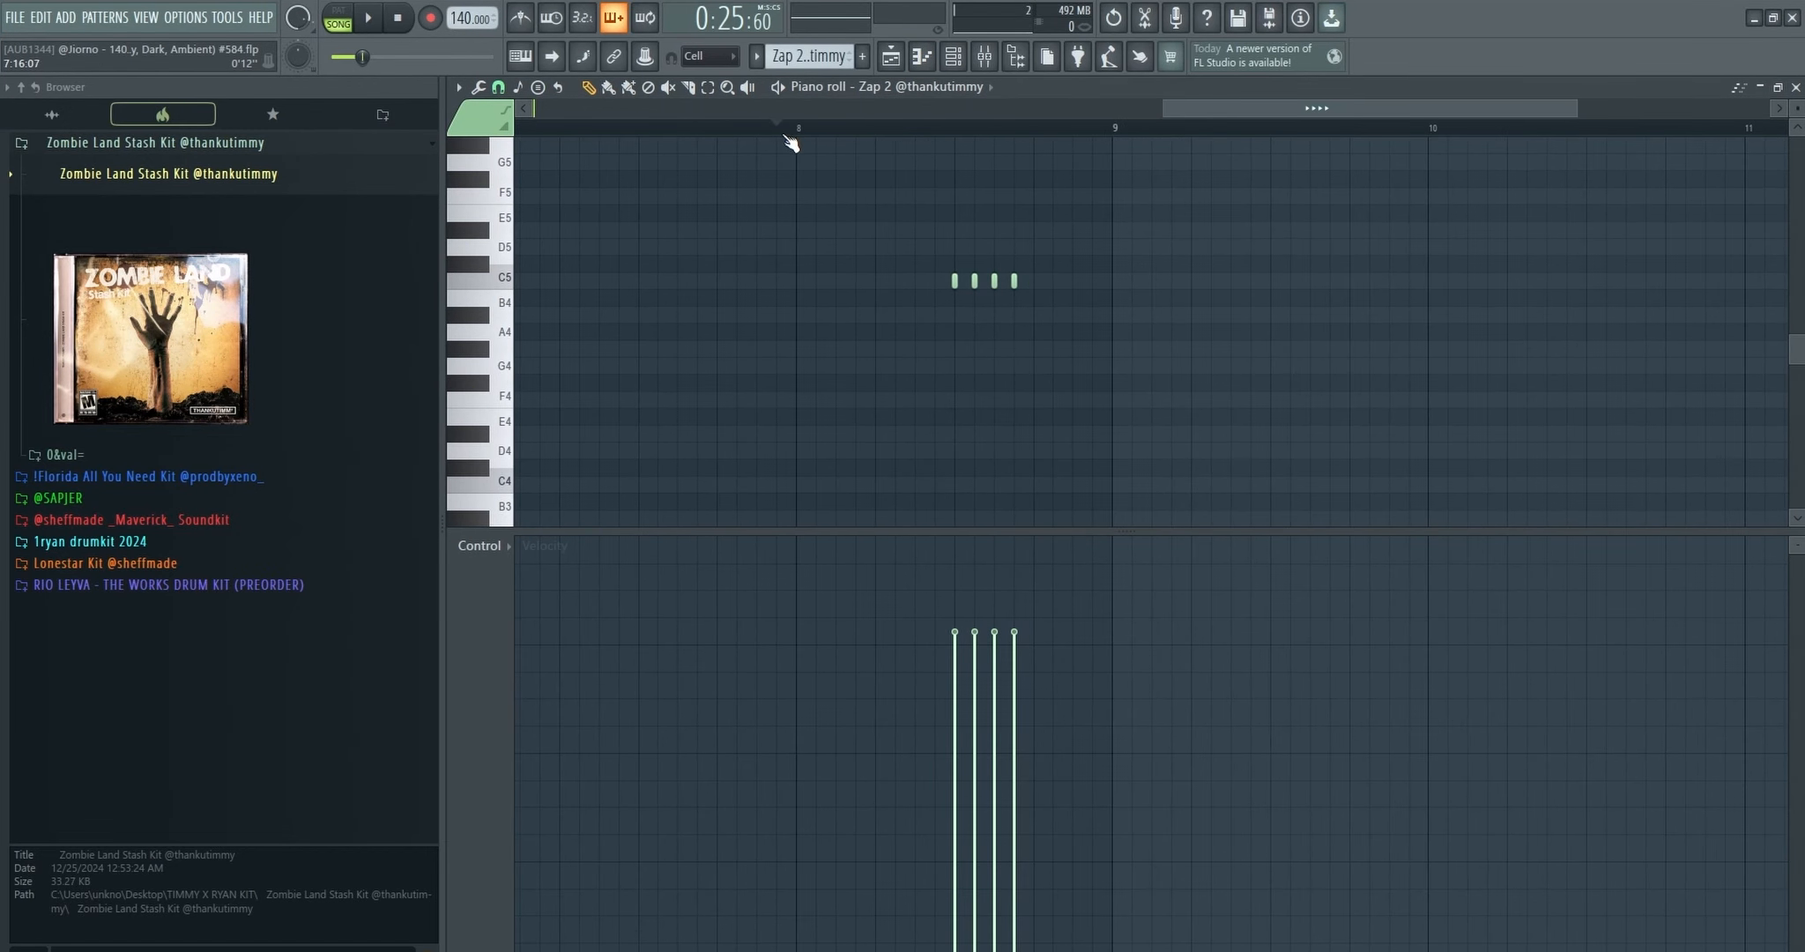
pyautogui.scroll(-5, 839, 176)
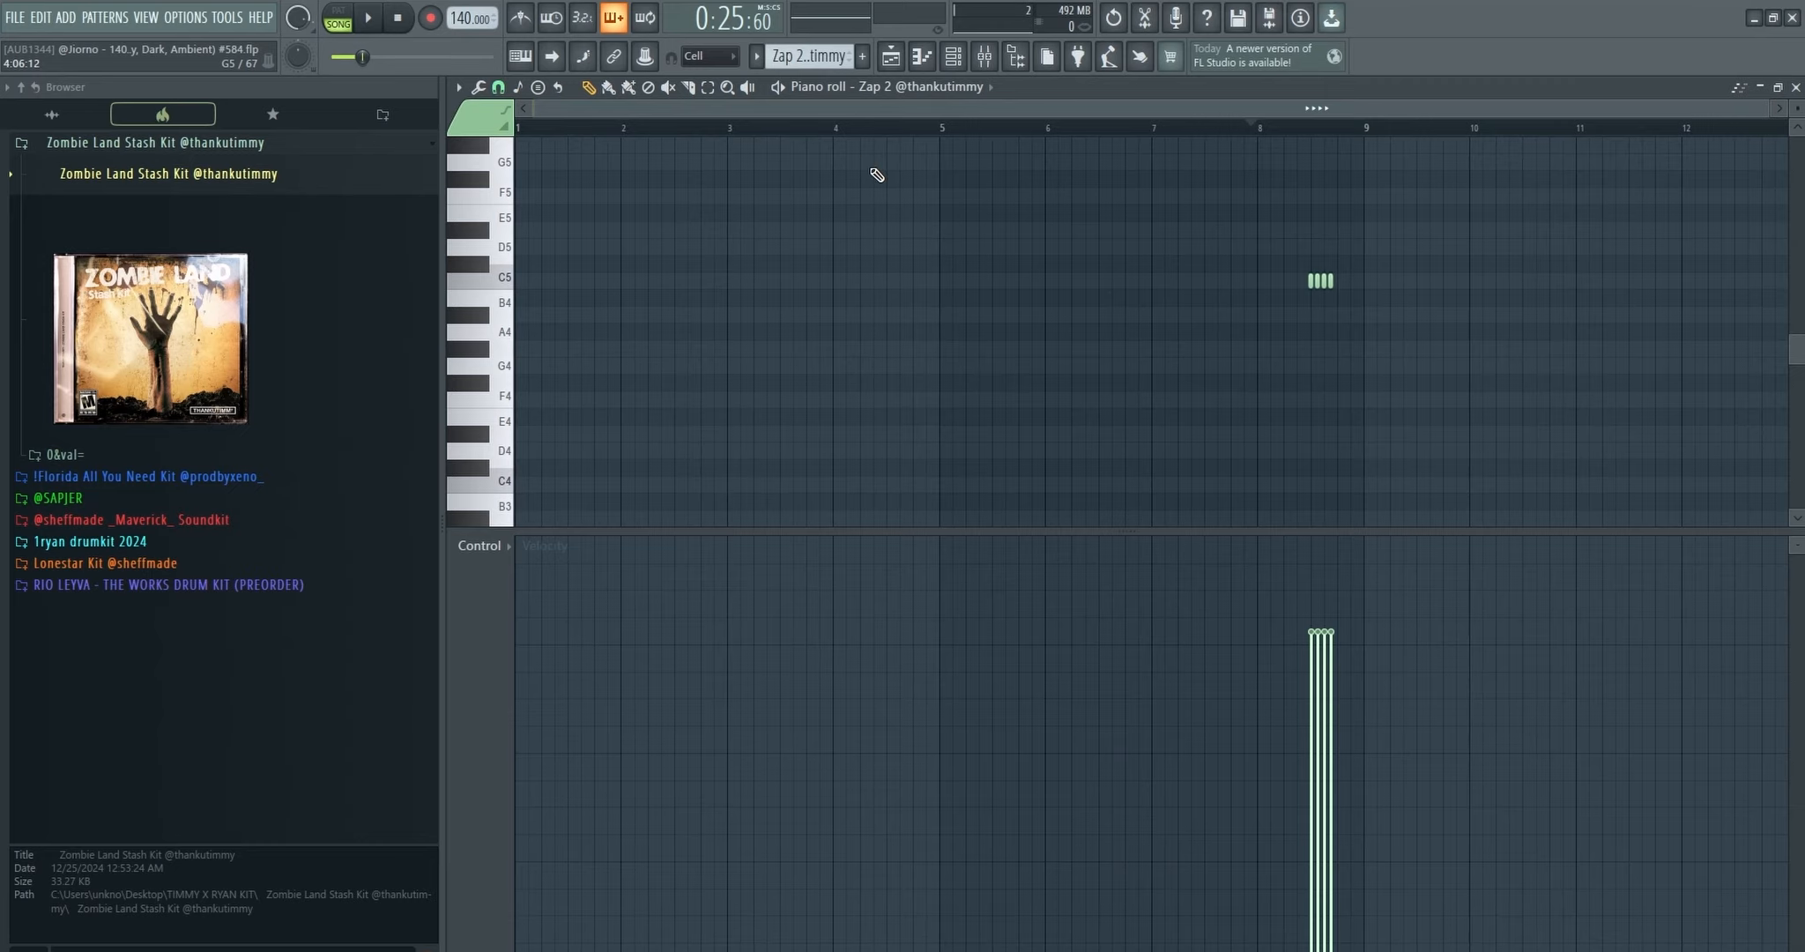
pyautogui.scroll(3, 1286, 130)
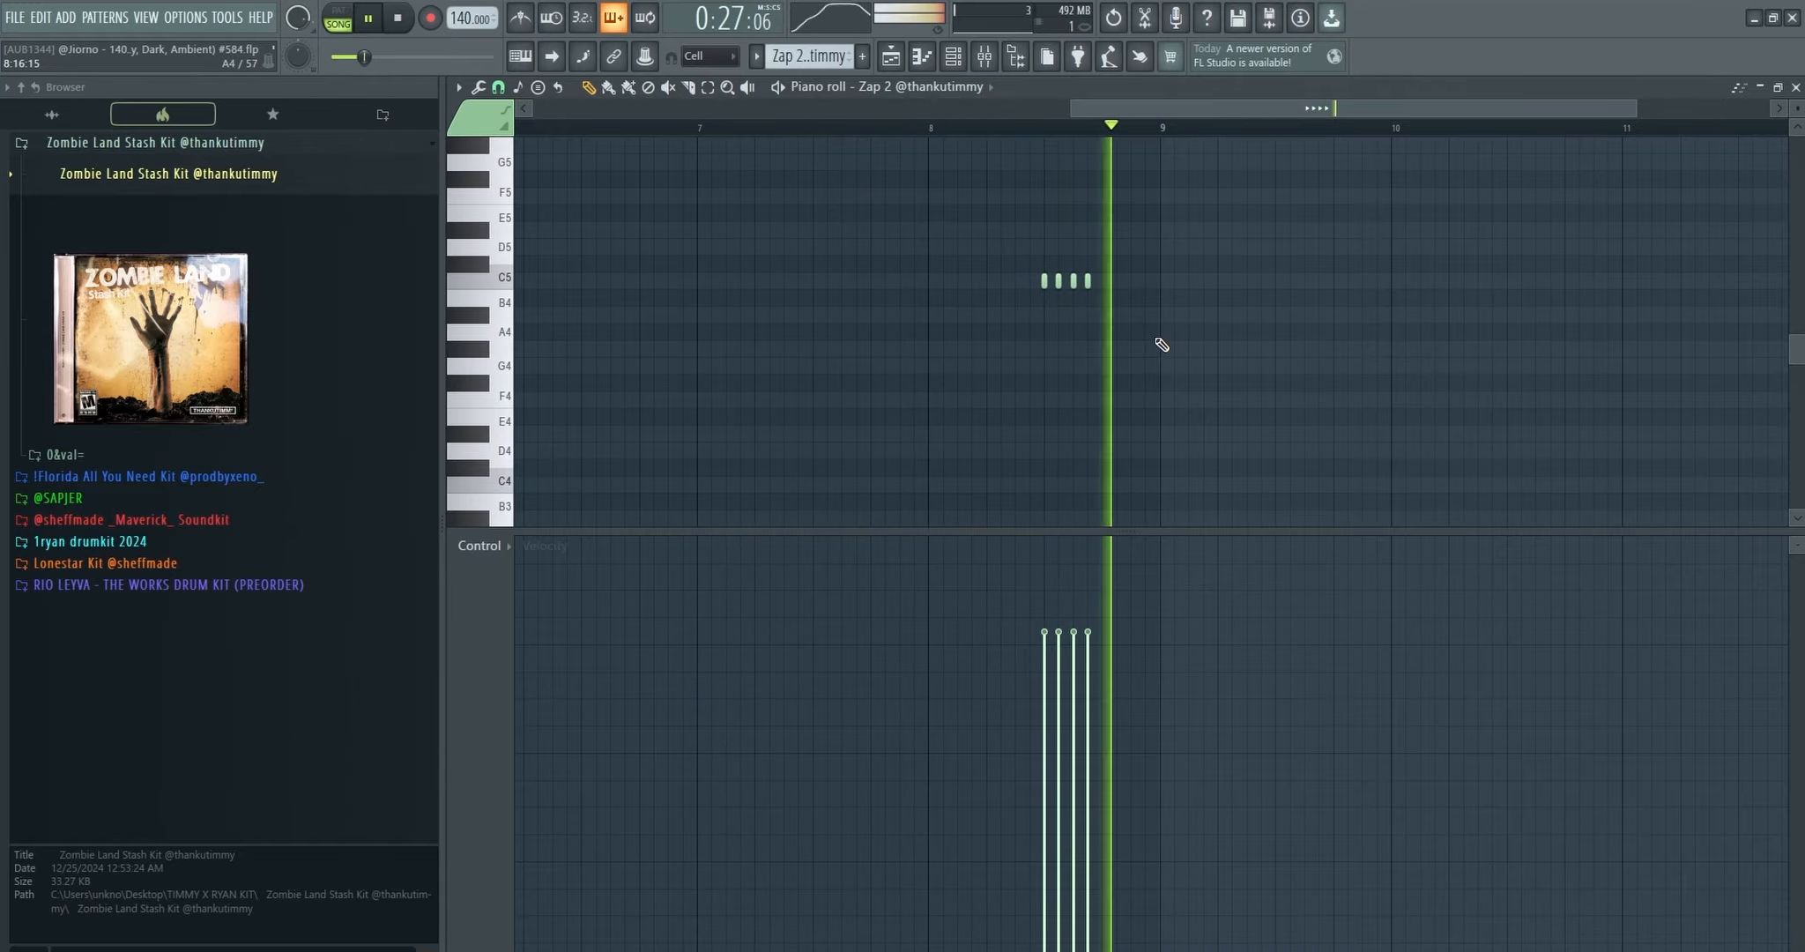
pyautogui.scroll(-1, 1163, 346)
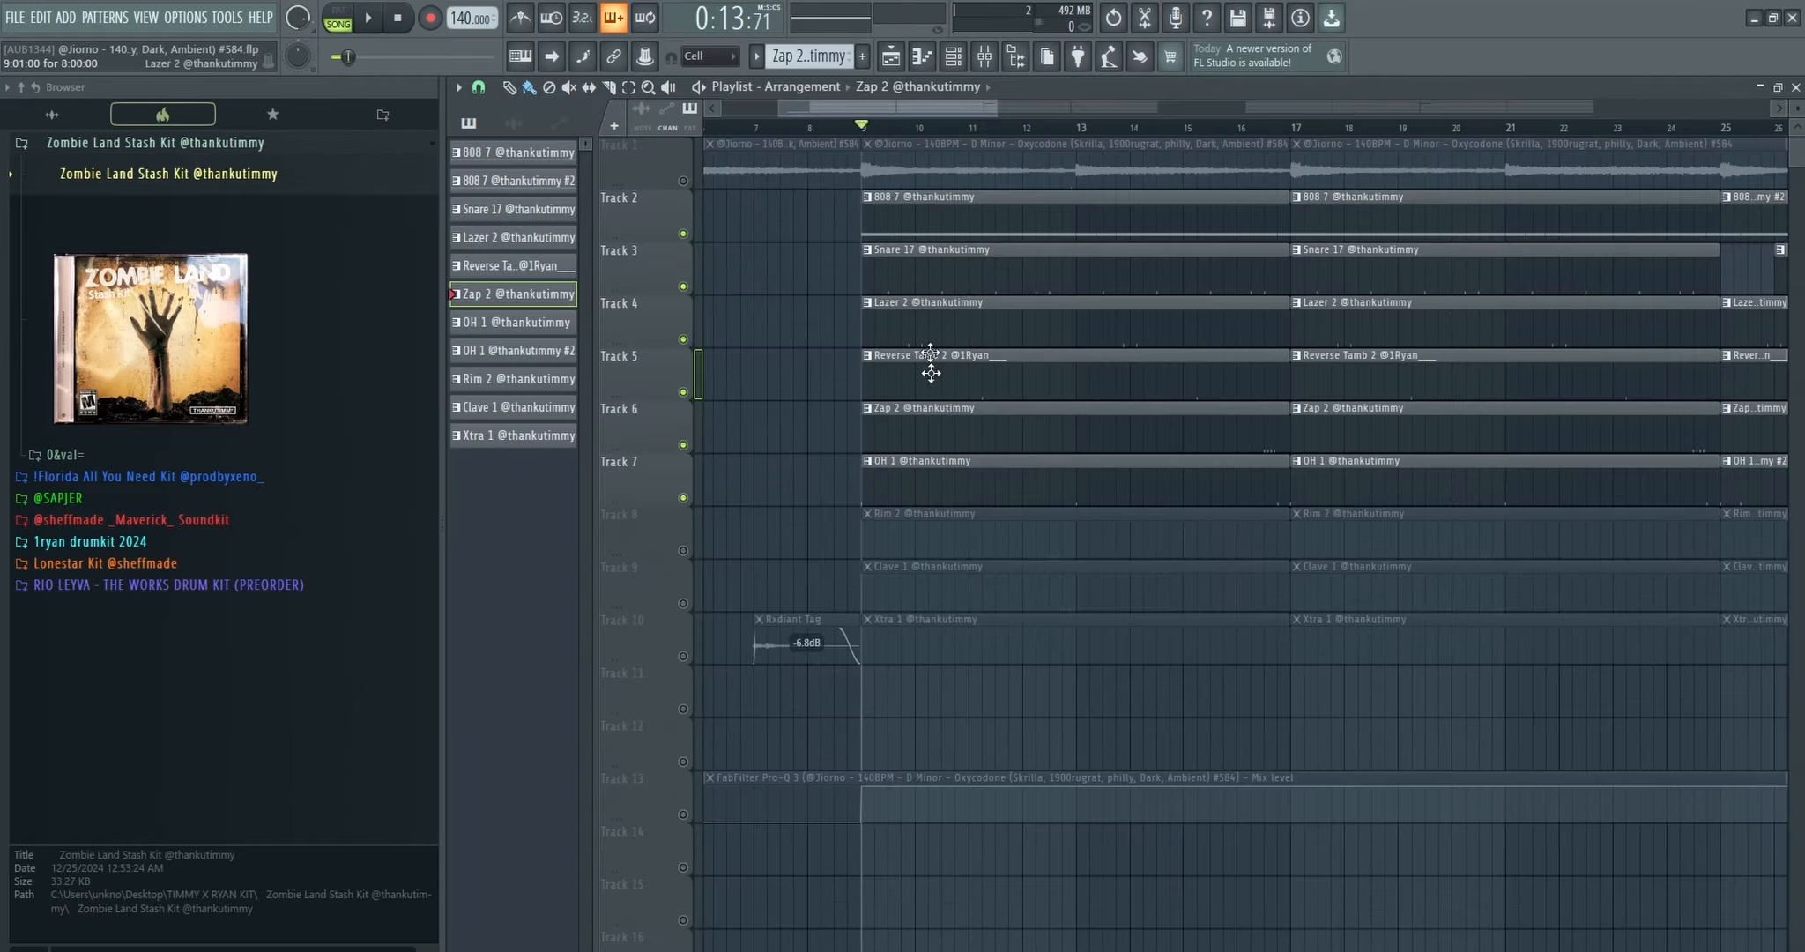
# Step: Examine the OH 1 notes at bar 5 and before bar 9 in the piano roll
pyautogui.press('F7')
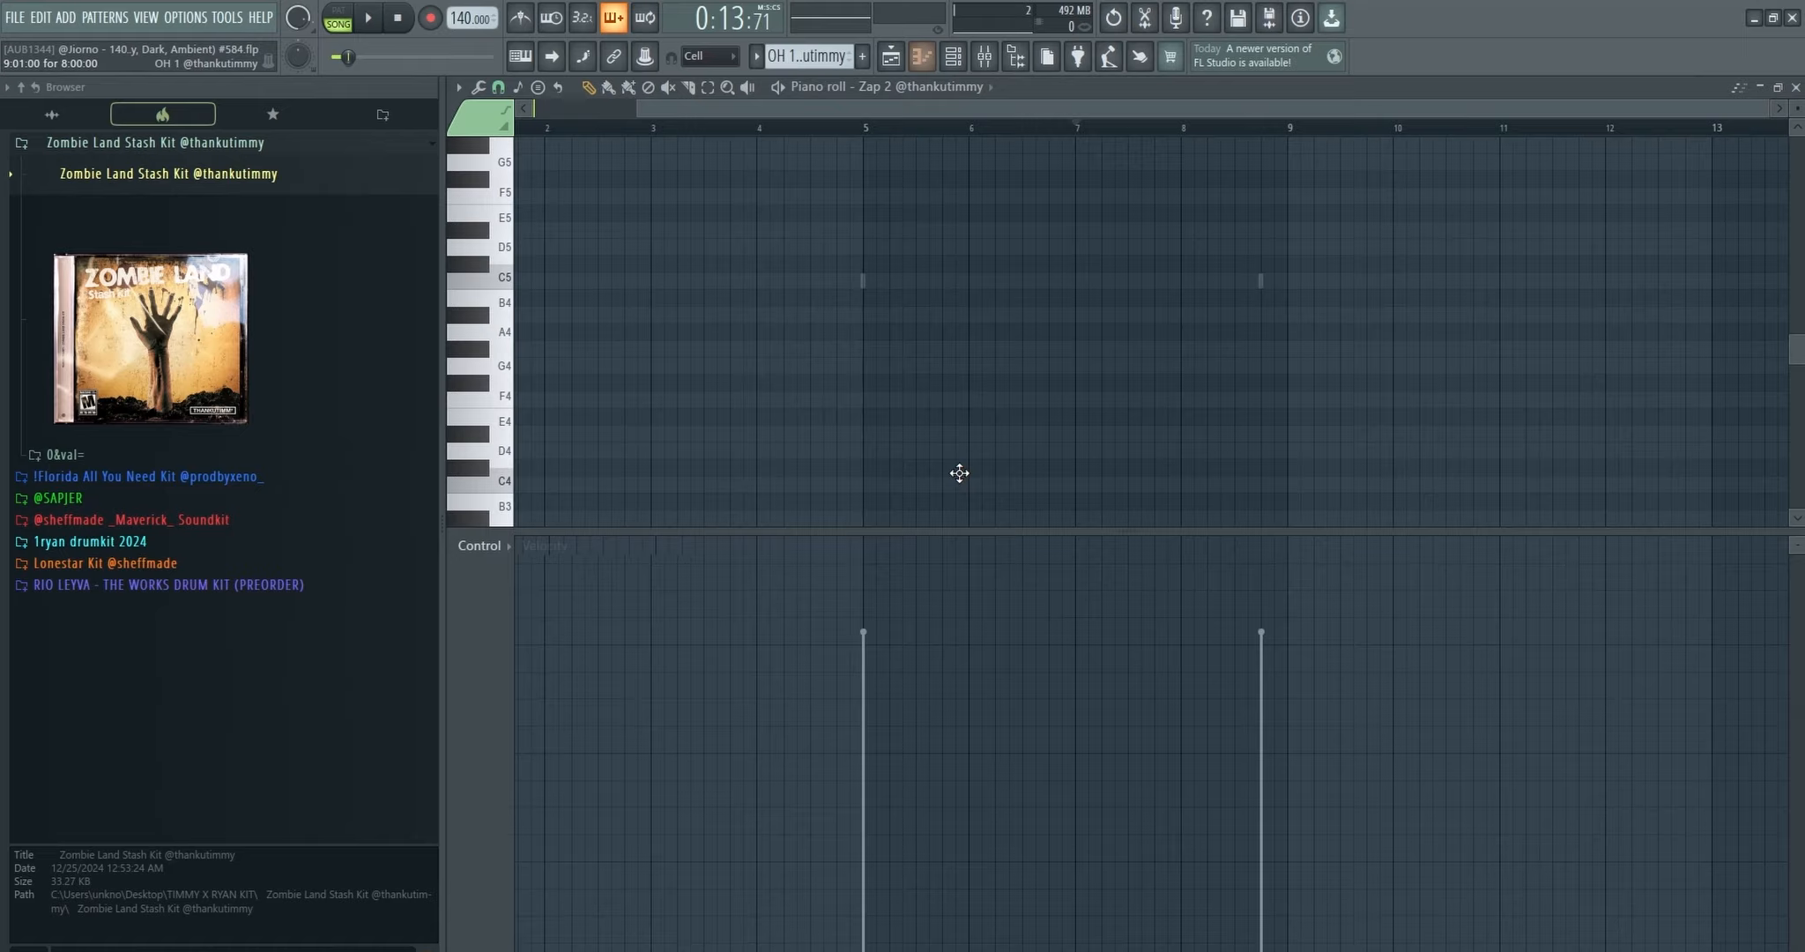
pyautogui.scroll(3, 1573, 295)
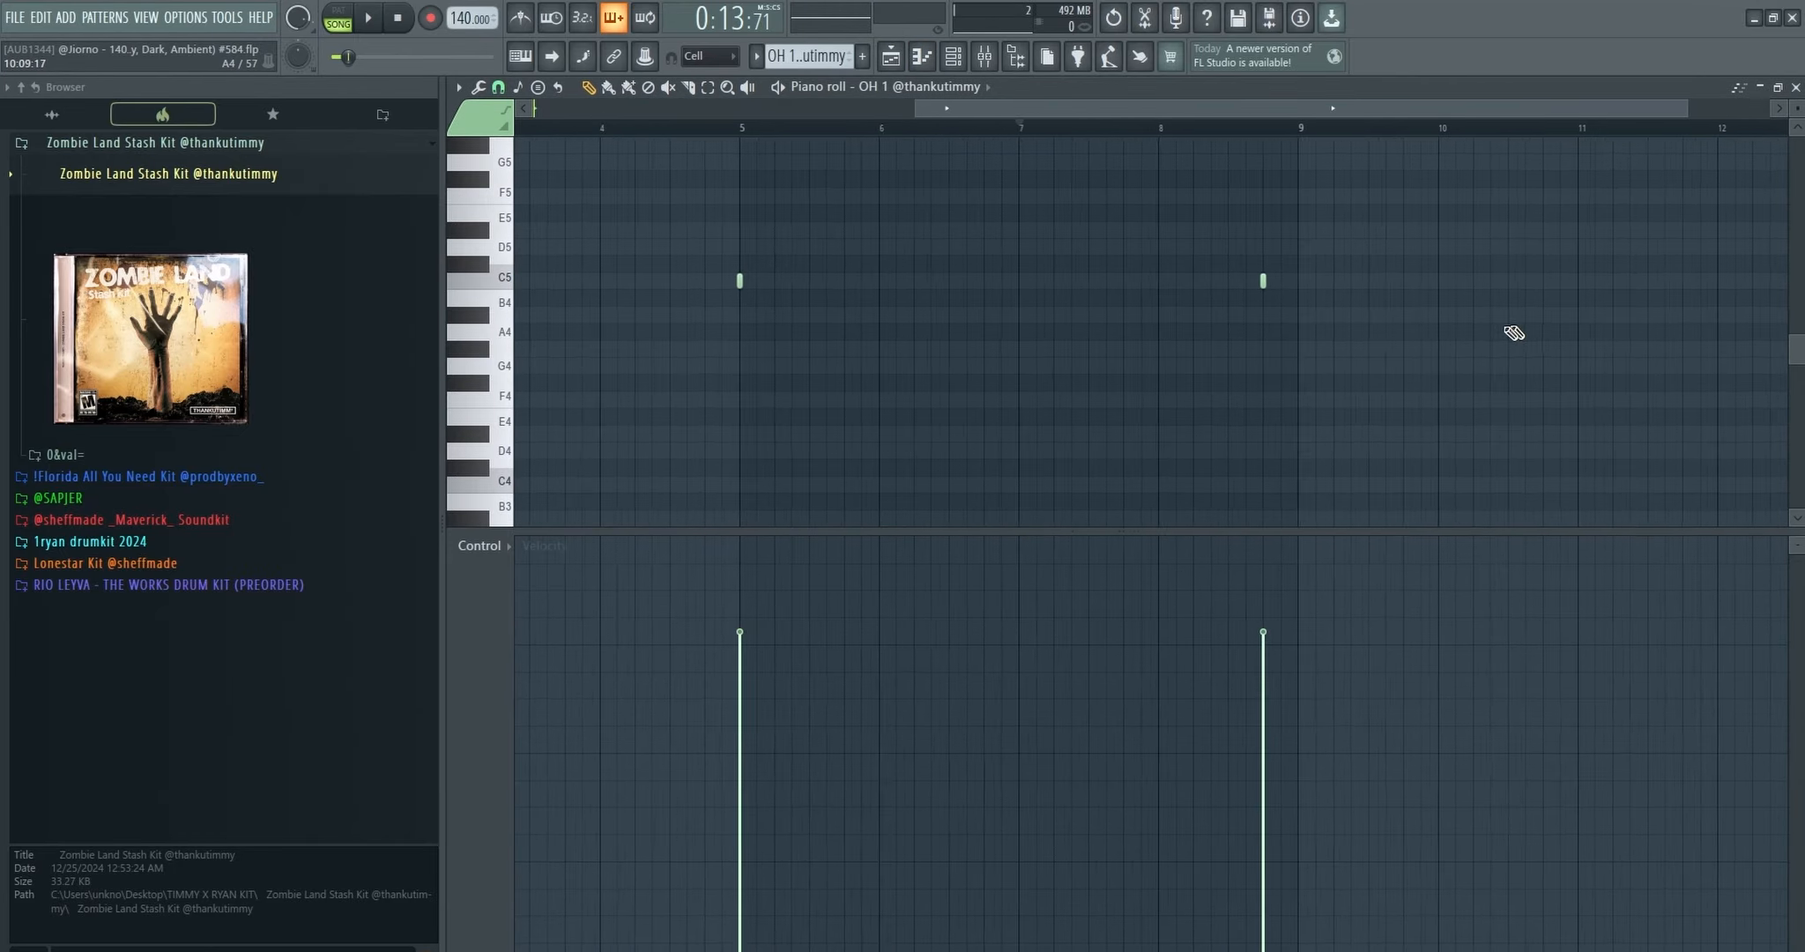
pyautogui.scroll(-3, 1183, 326)
pyautogui.scroll(3, 1393, 256)
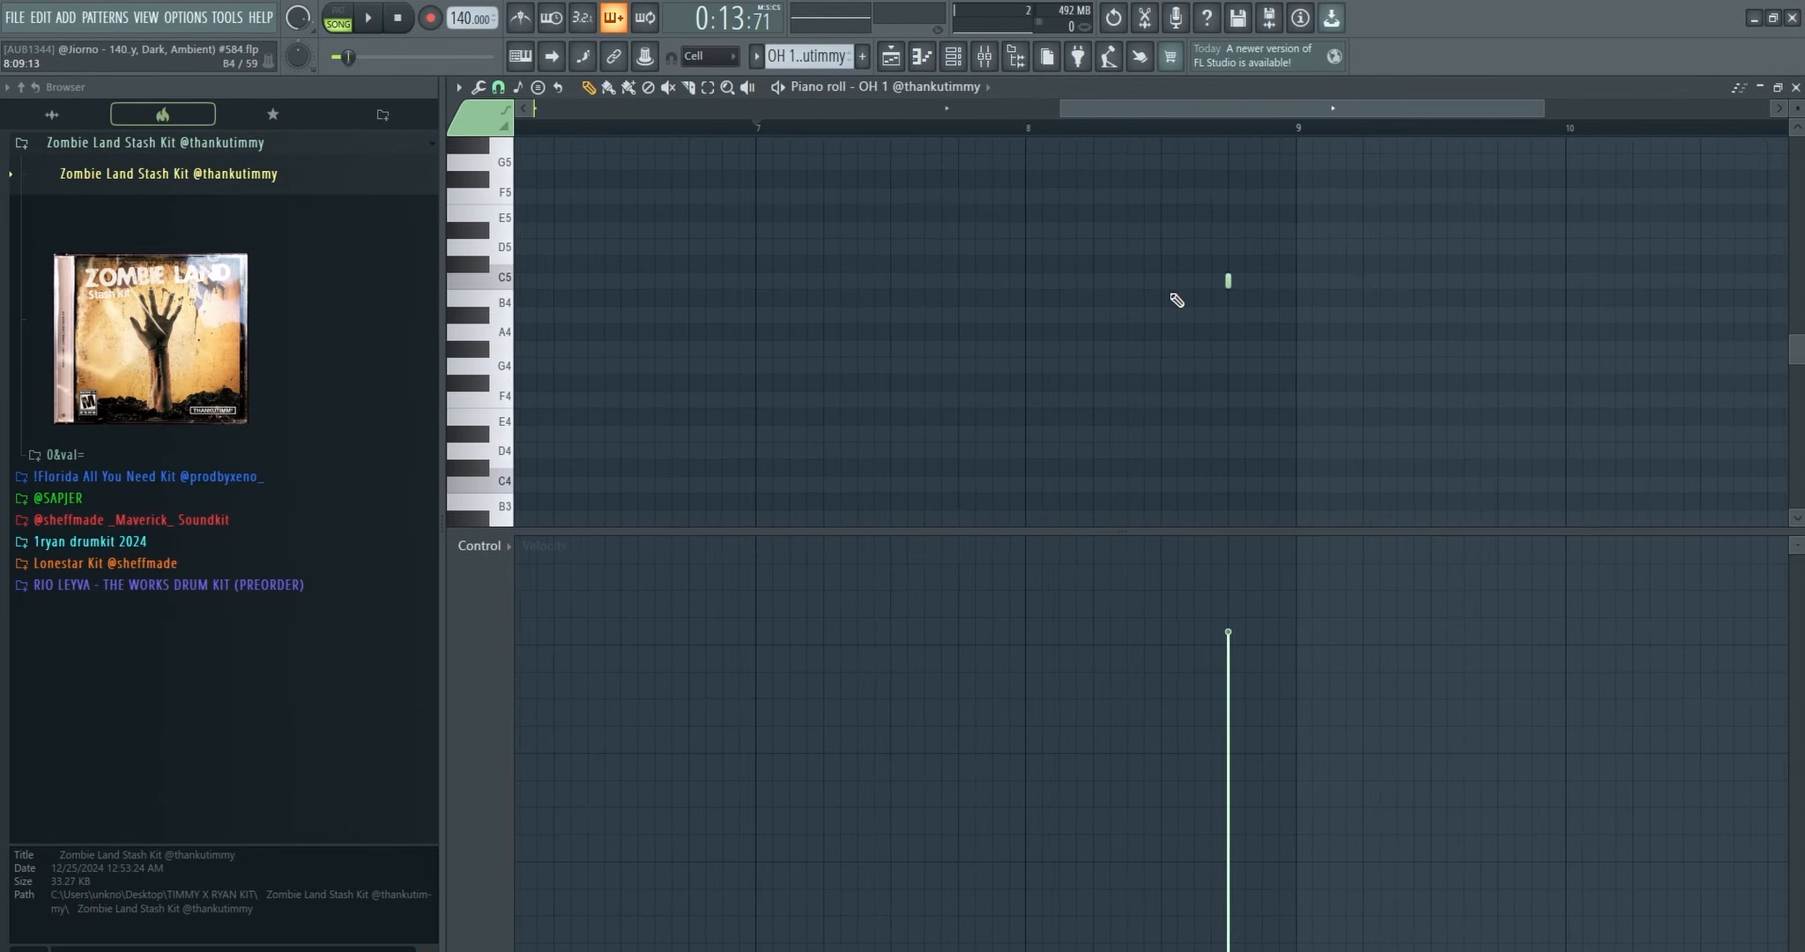
pyautogui.scroll(1, 1179, 304)
pyautogui.scroll(-3, 1188, 336)
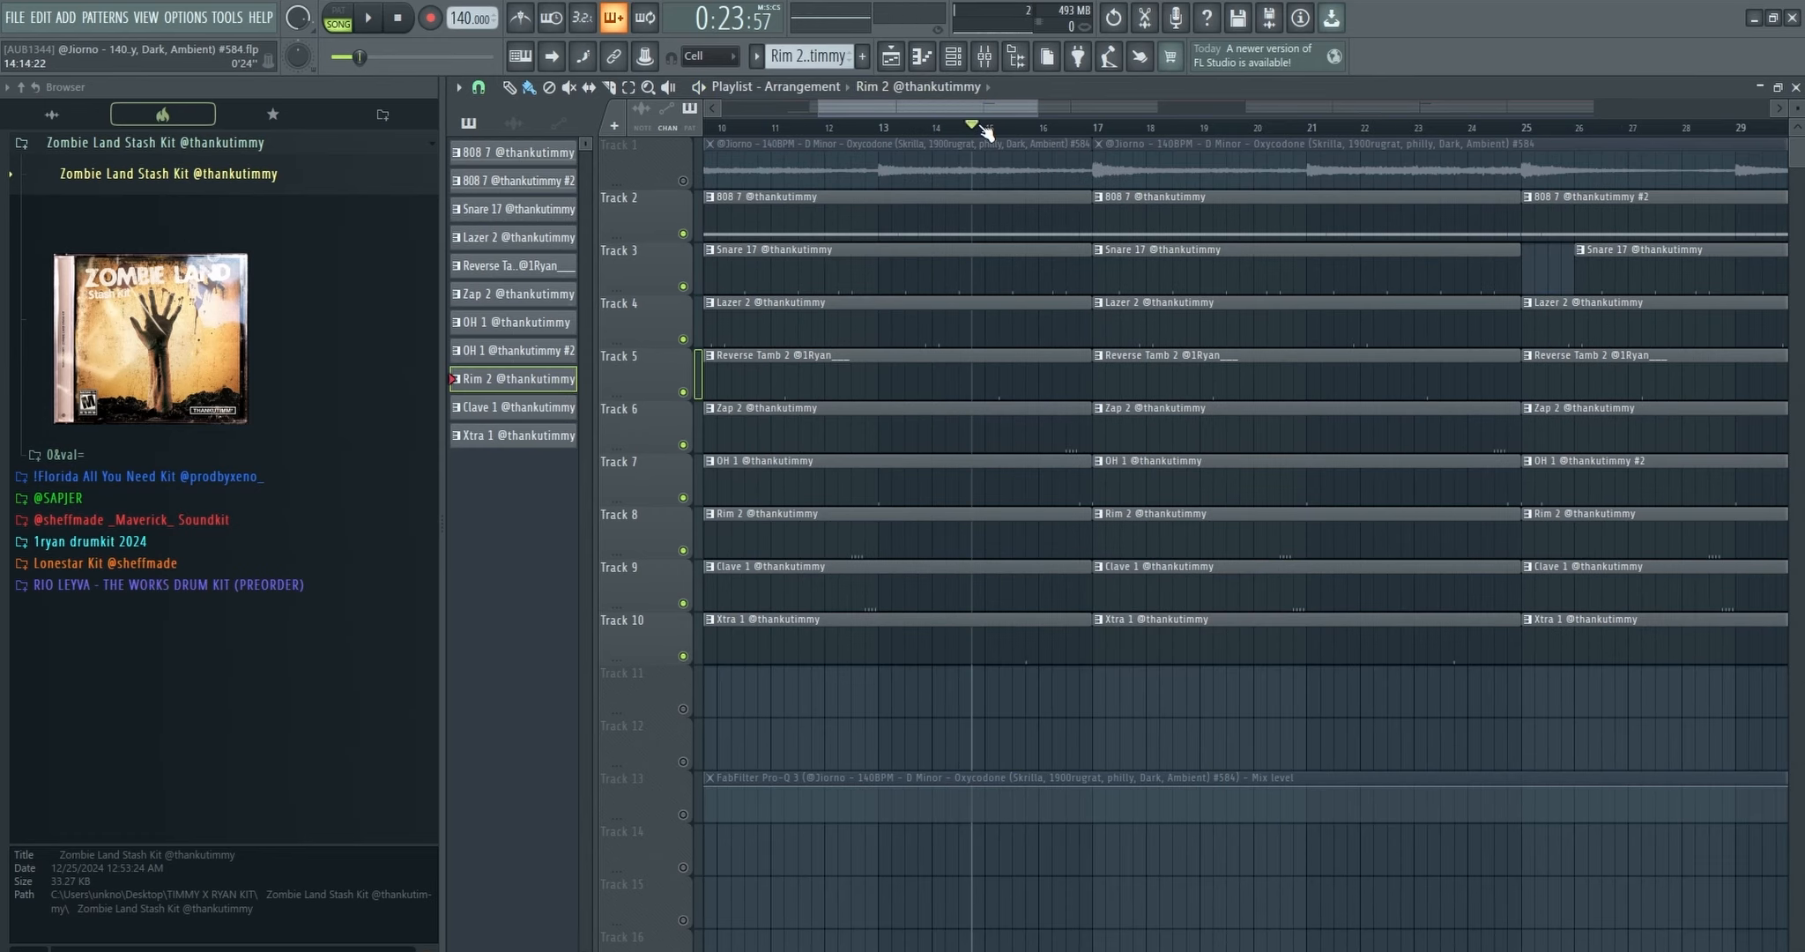
# Step: Play the drum tracks together in the playlist without the melody, then view the full arrangement around bar 9
pyautogui.scroll(3, 985, 130)
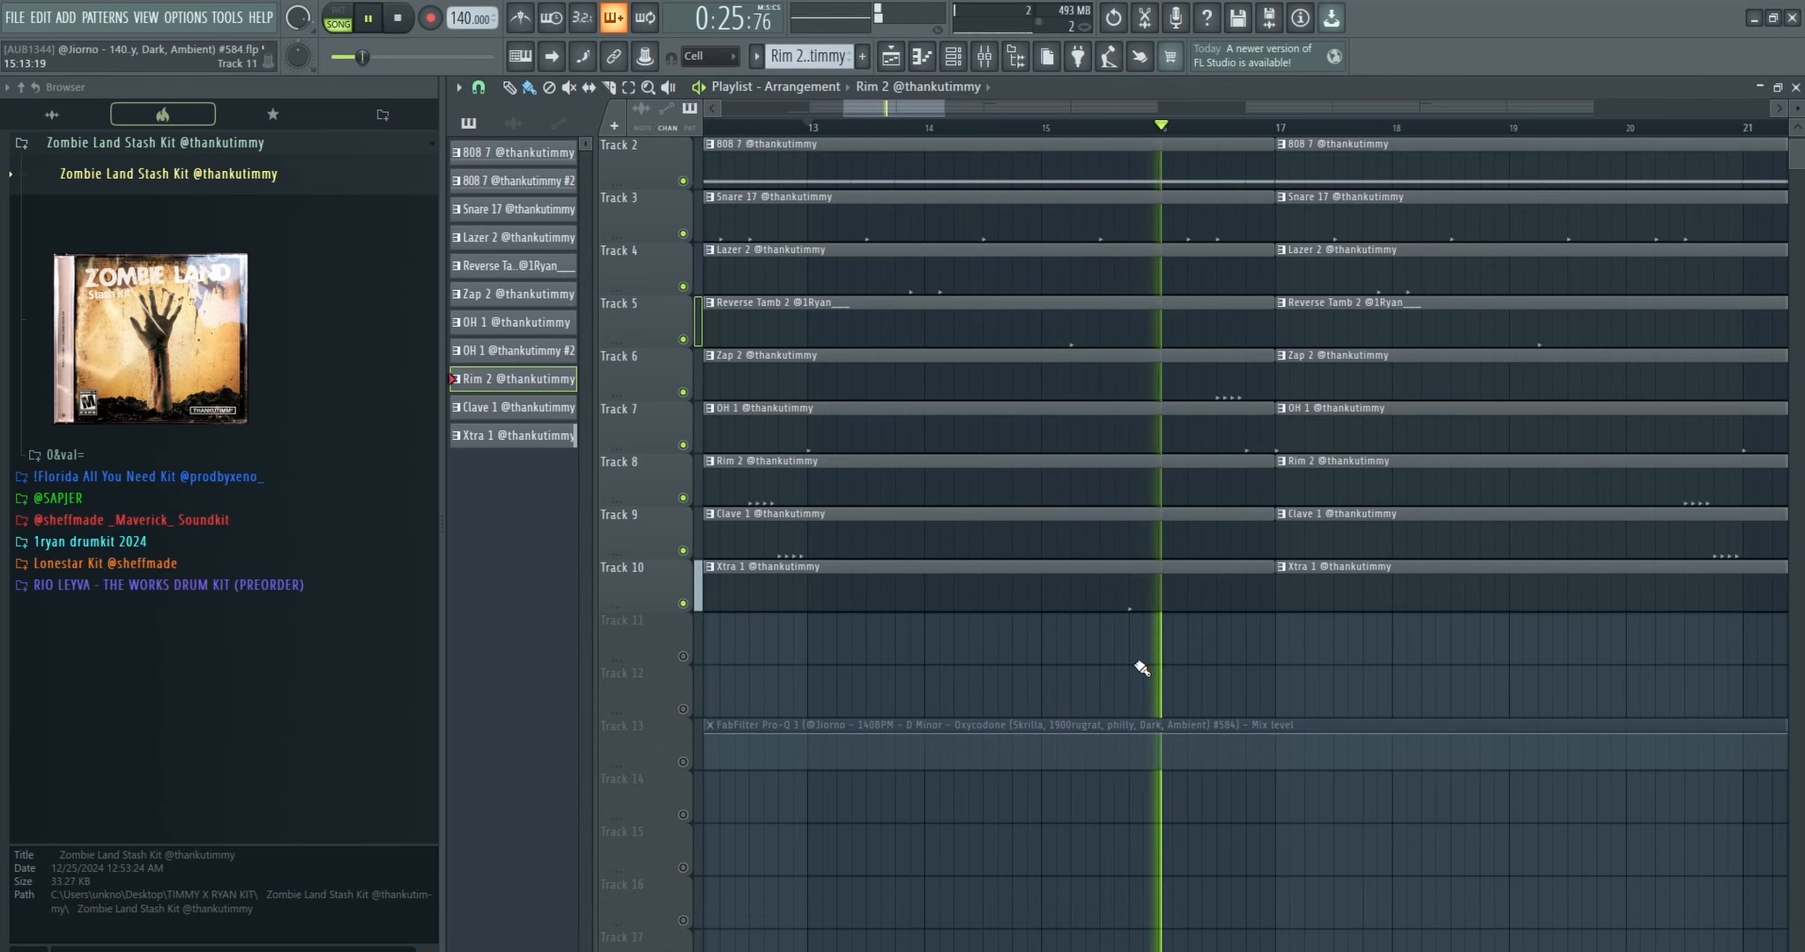
pyautogui.scroll(-4, 1160, 674)
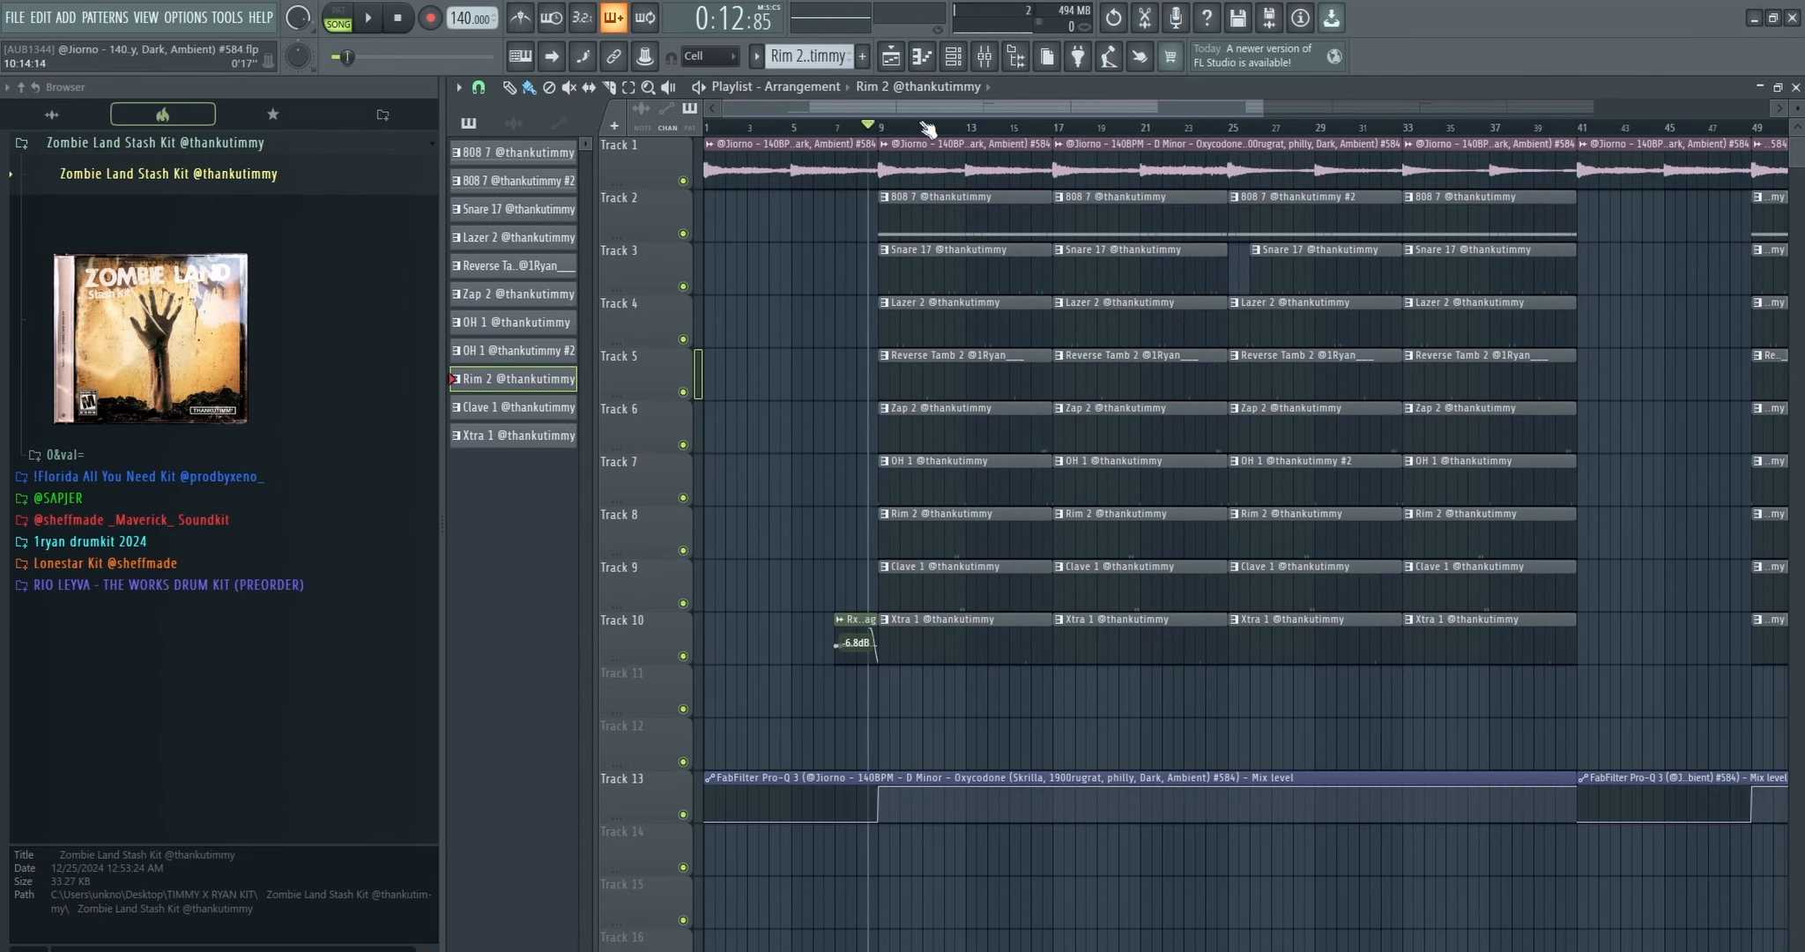
# Step: Examine the FabFilter Pro-Q 3 low cut on the melody sample's mixer track, then close the plugin and the mixer
pyautogui.click(983, 55)
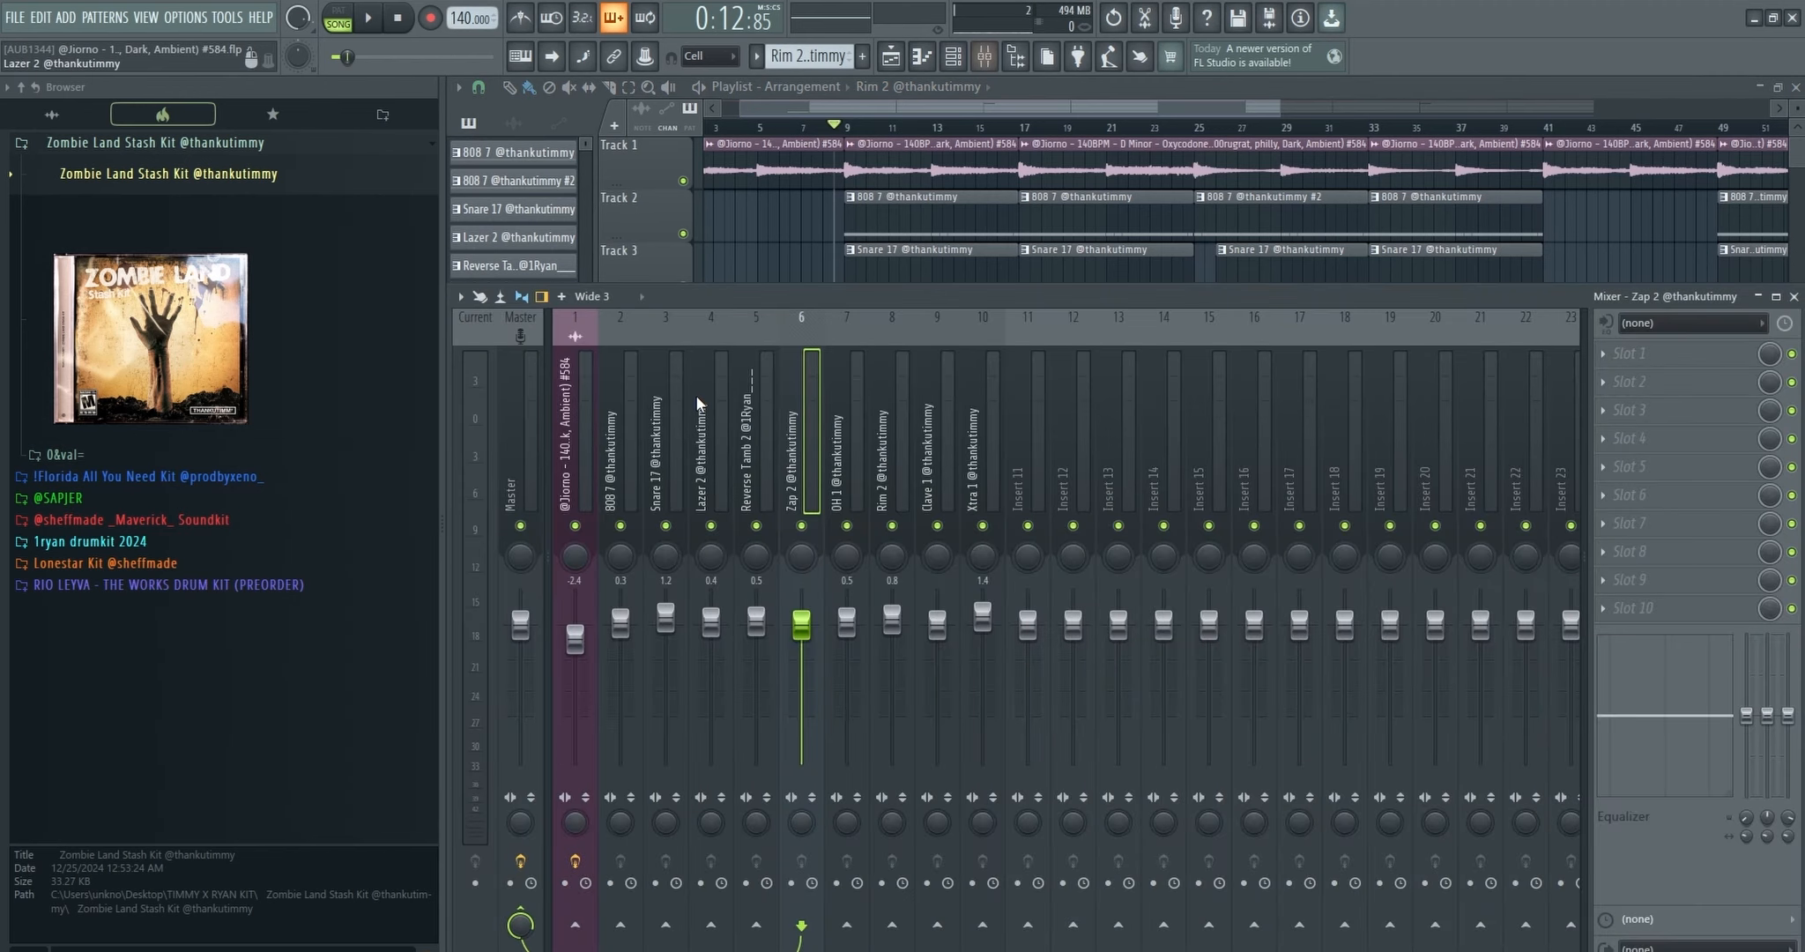
pyautogui.click(567, 451)
pyautogui.click(1674, 355)
pyautogui.click(836, 585)
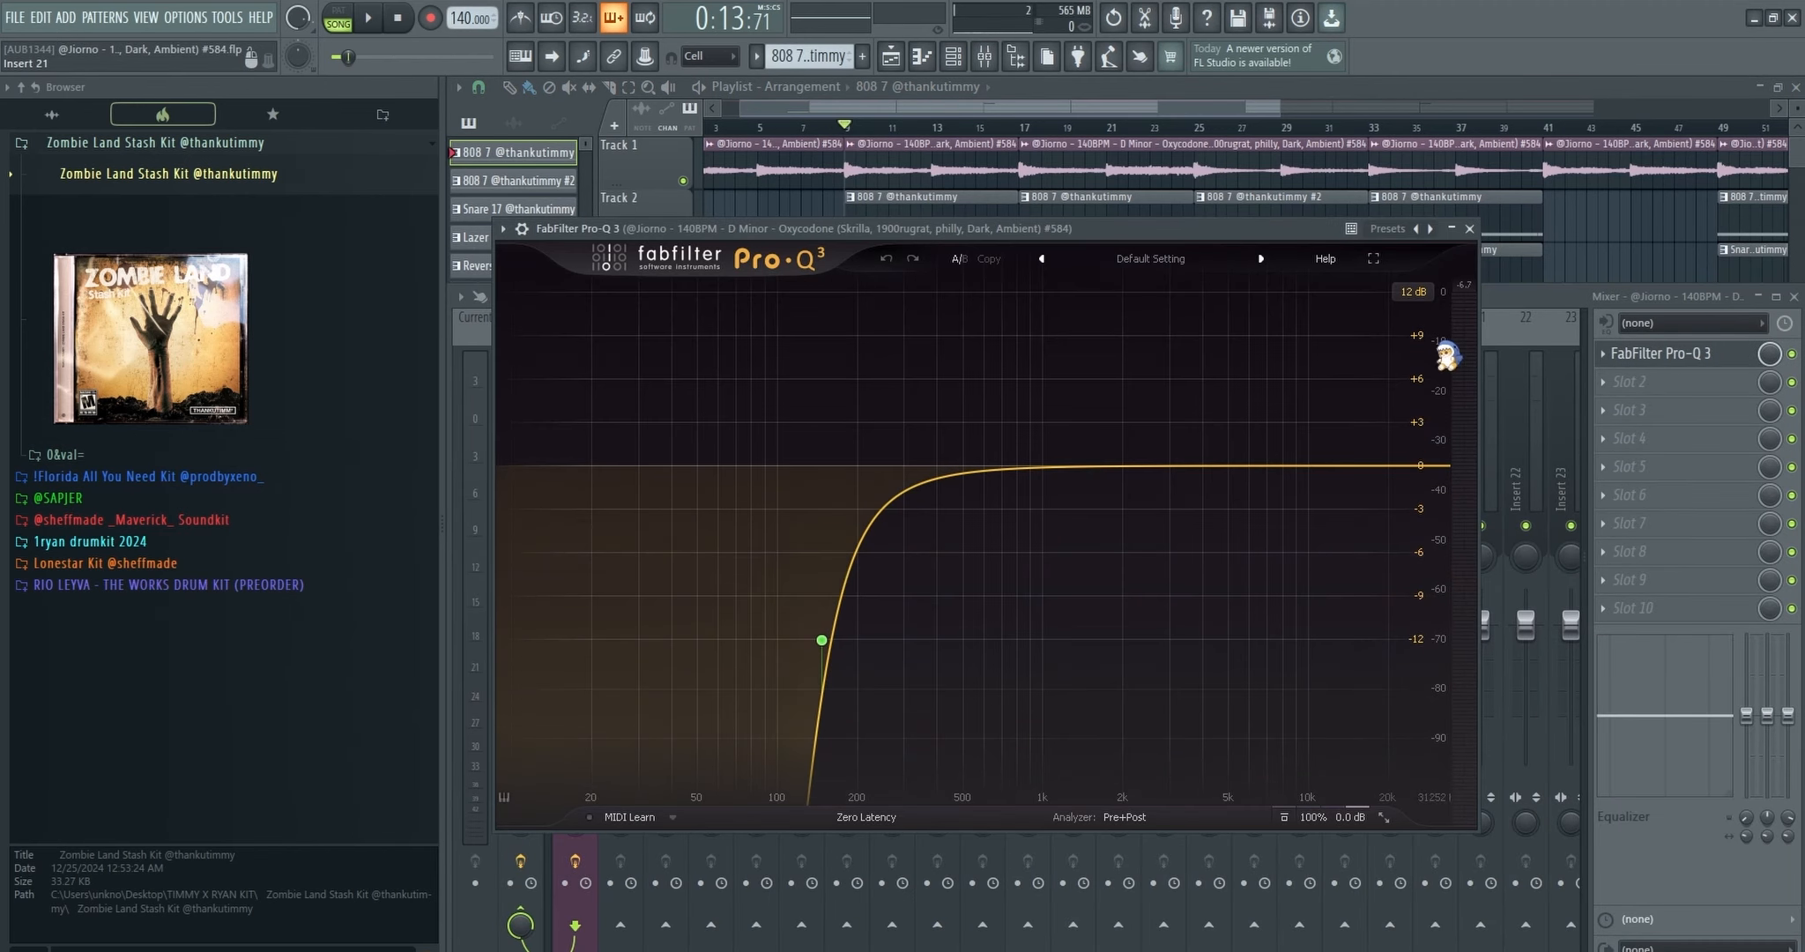
pyautogui.click(1468, 229)
pyautogui.click(659, 460)
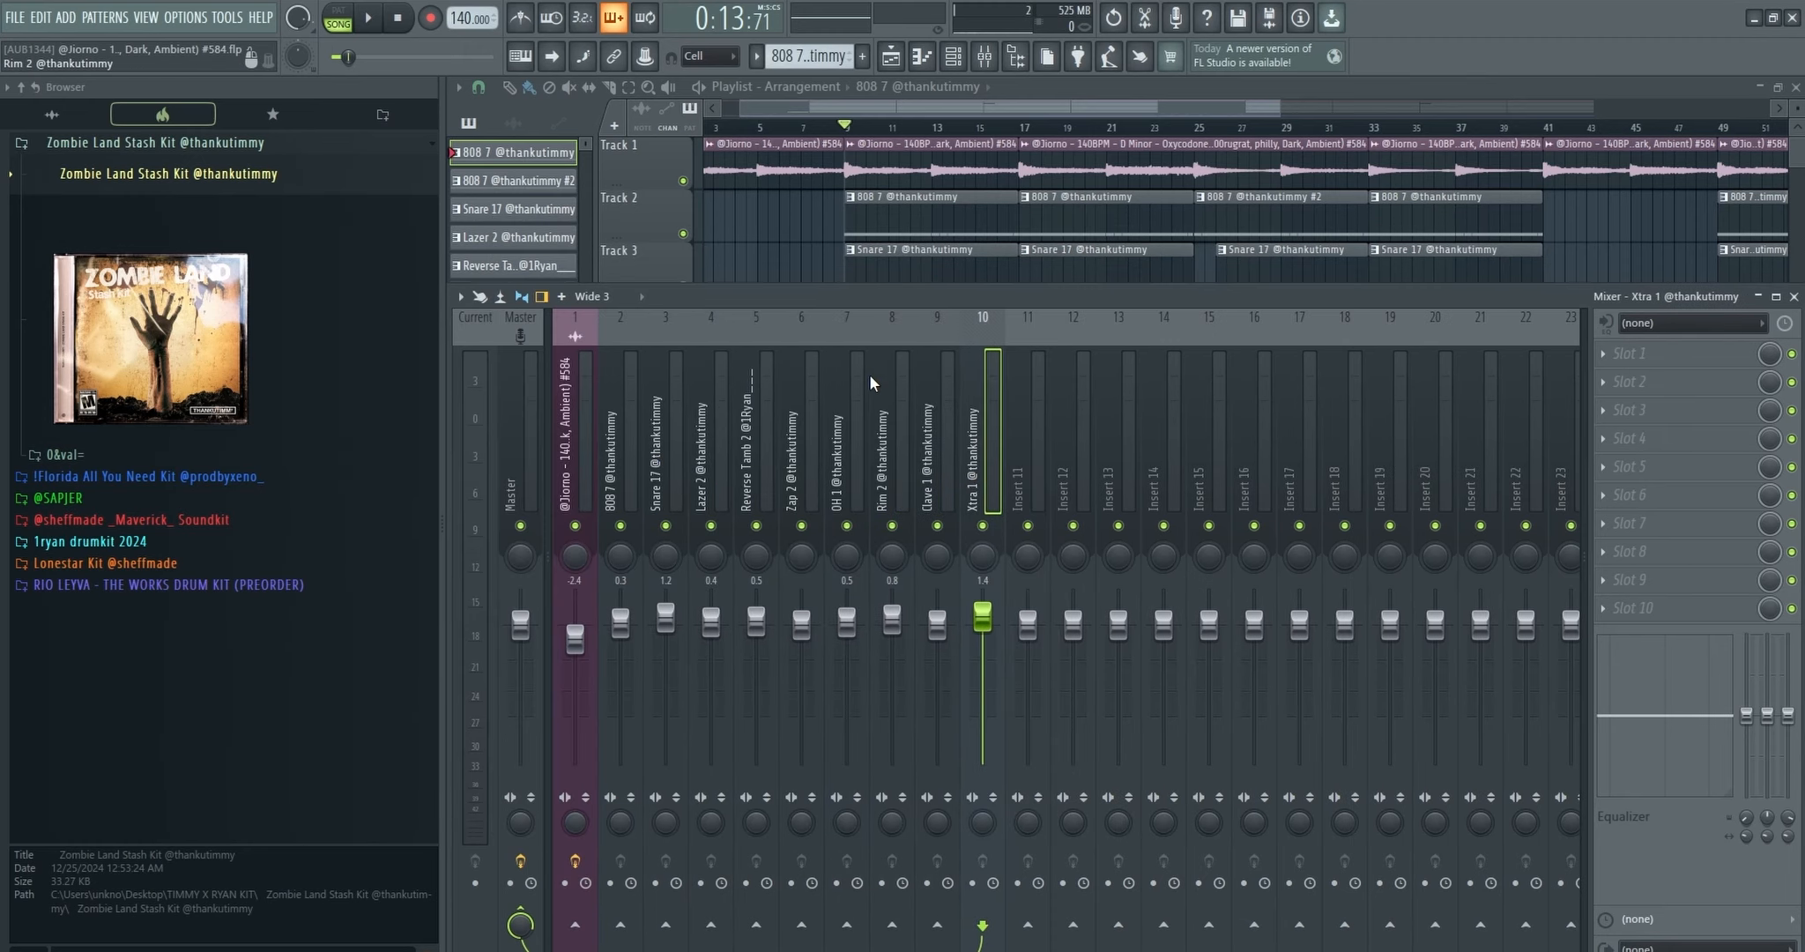
pyautogui.press('F9')
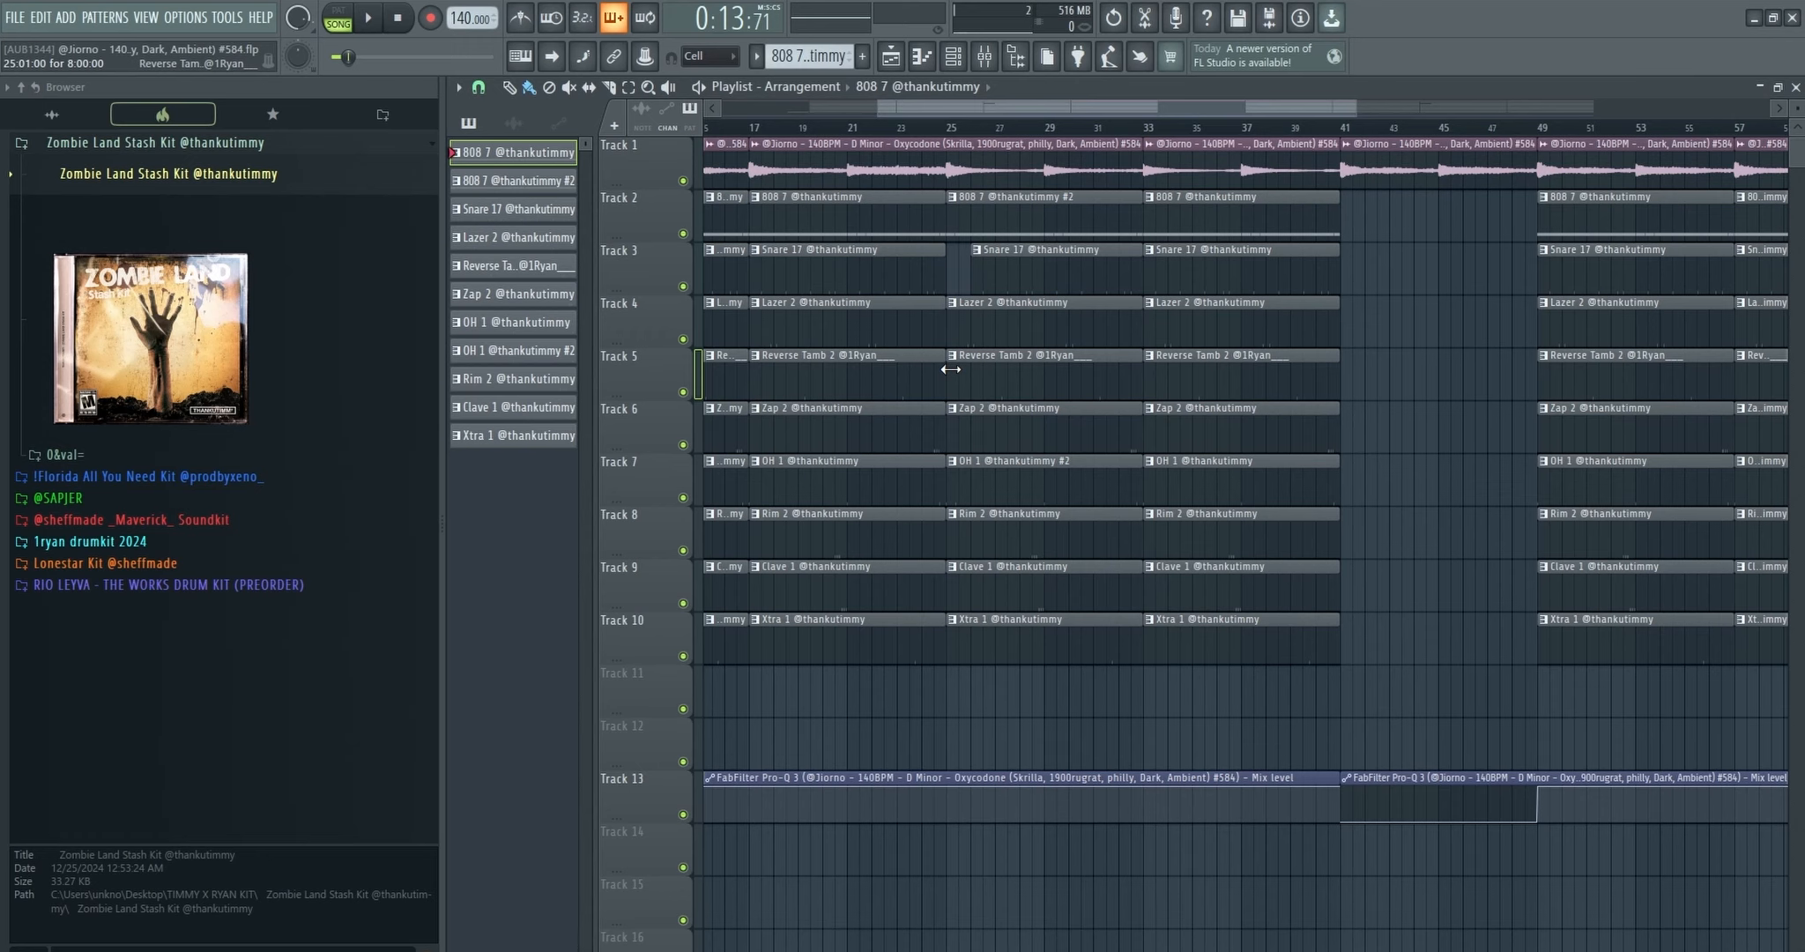
# Step: Play the arrangement from bar 25, where the 808 7 #2 and OH 1 #2 patterns start and the snare is cut, then view the whole arrangement
pyautogui.scroll(4, 992, 282)
pyautogui.click(883, 127)
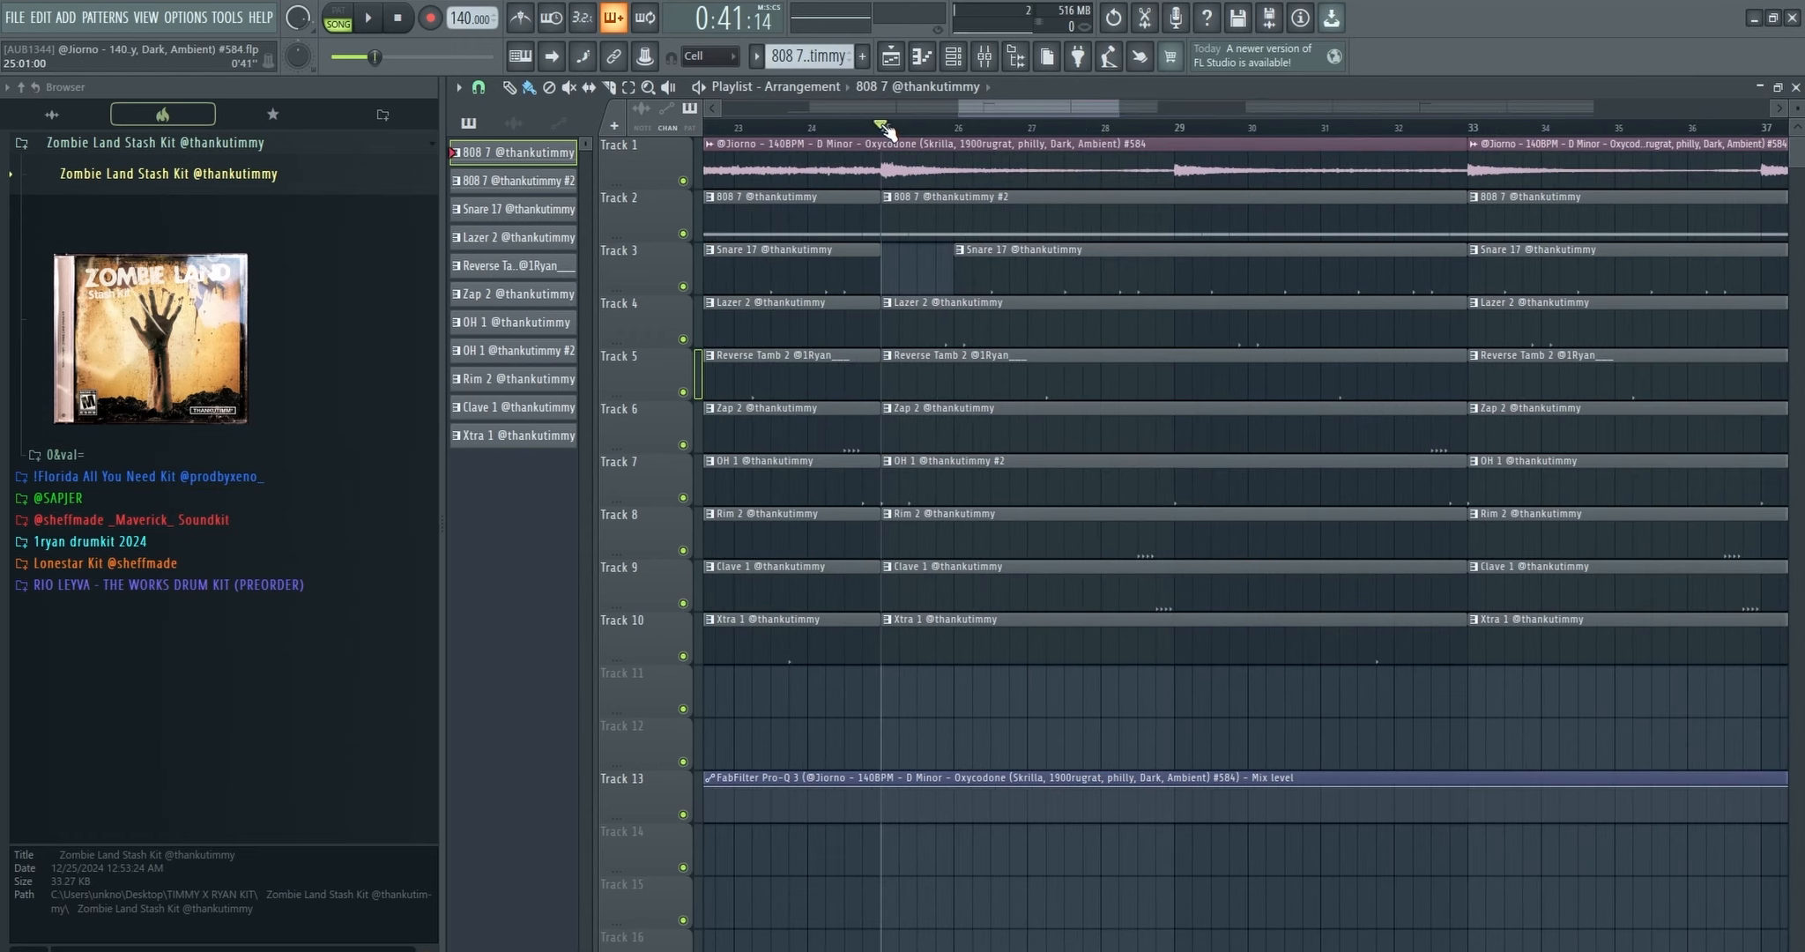
pyautogui.scroll(4, 904, 299)
pyautogui.scroll(-2, 923, 298)
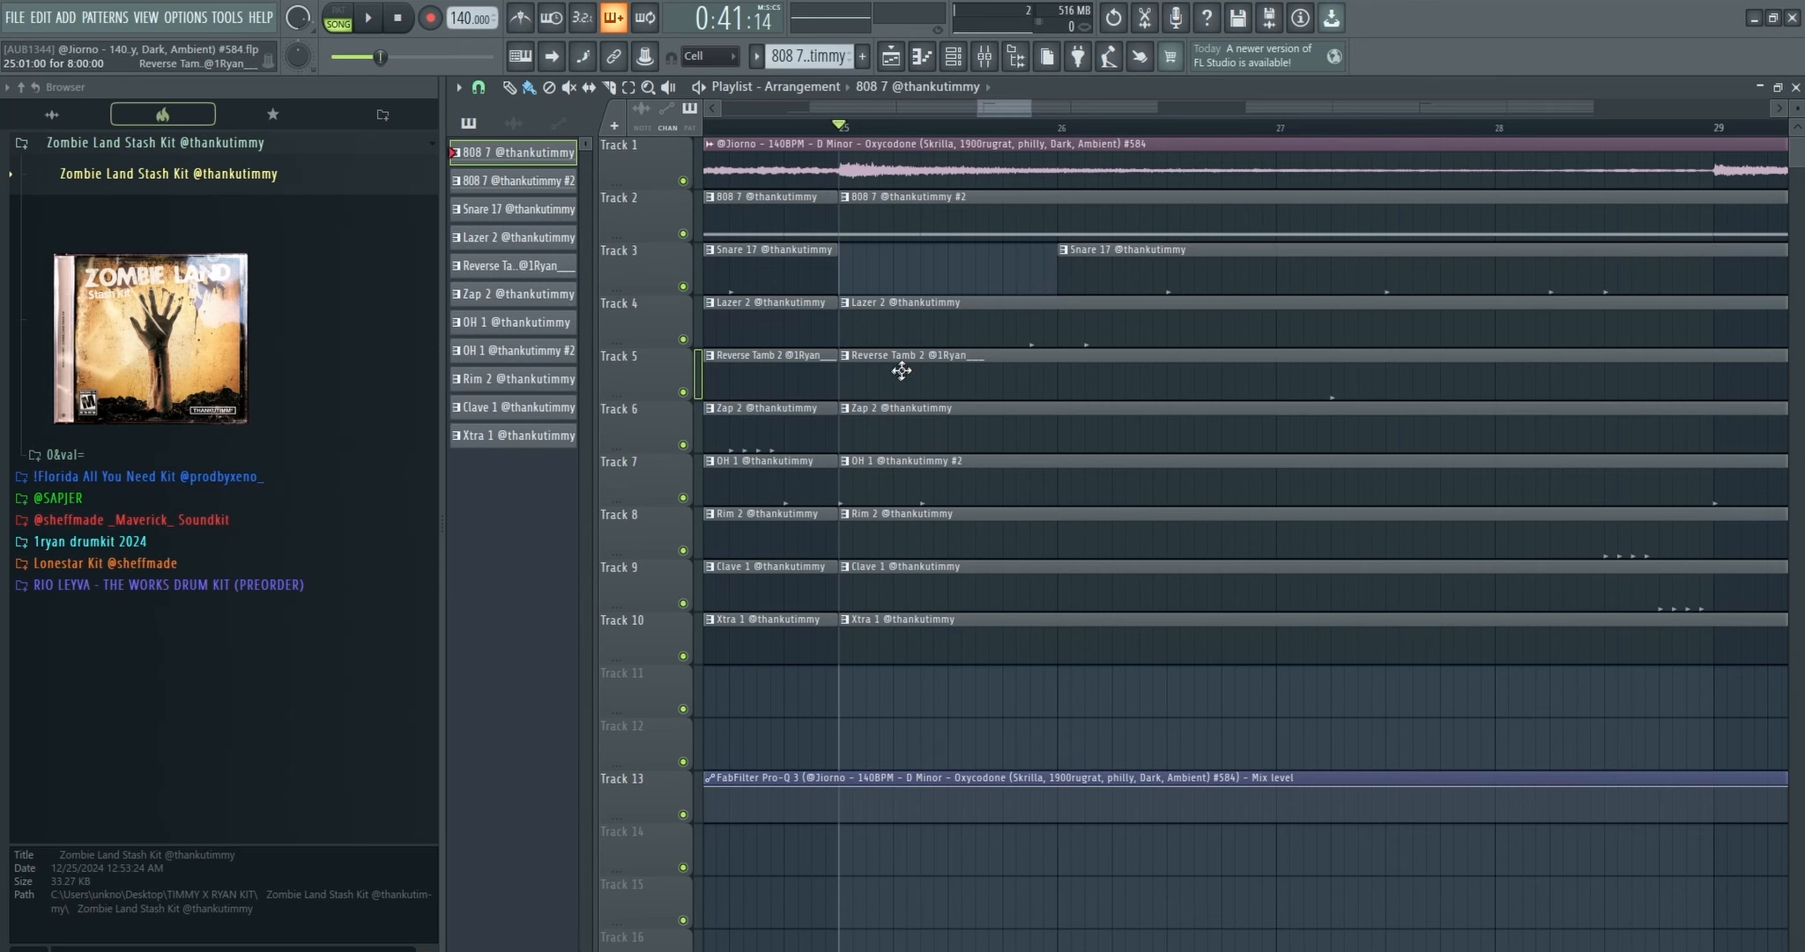
pyautogui.scroll(2, 903, 368)
pyautogui.scroll(-3, 994, 291)
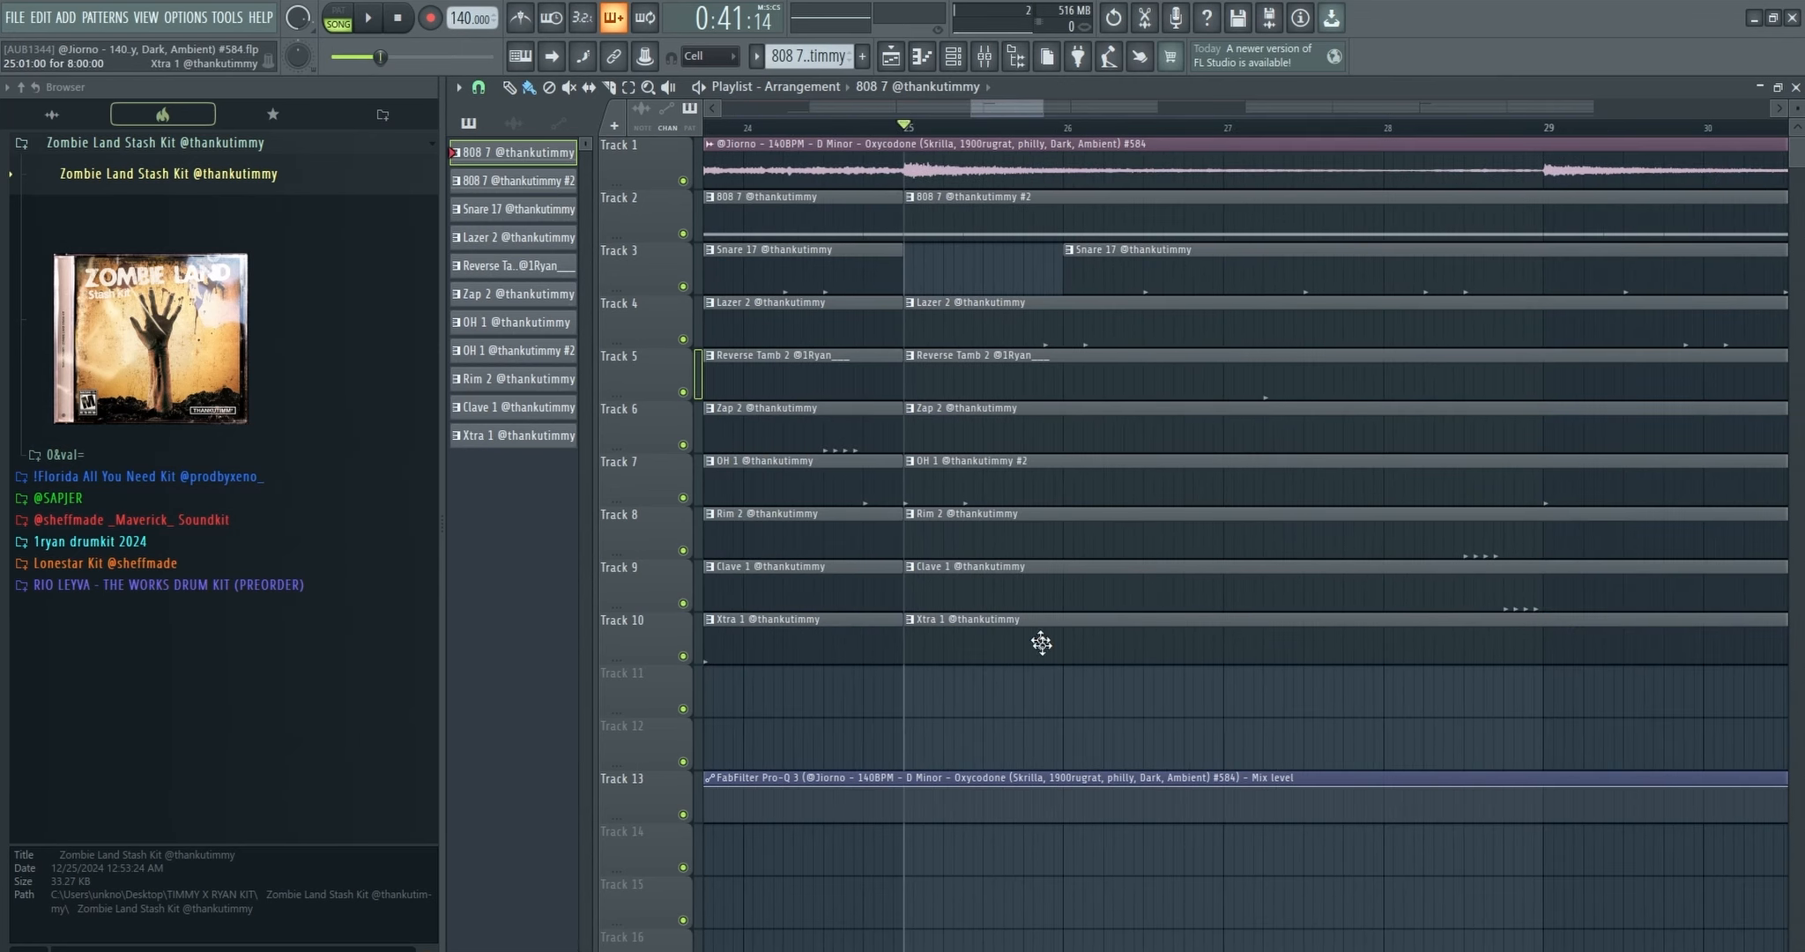
pyautogui.press('space')
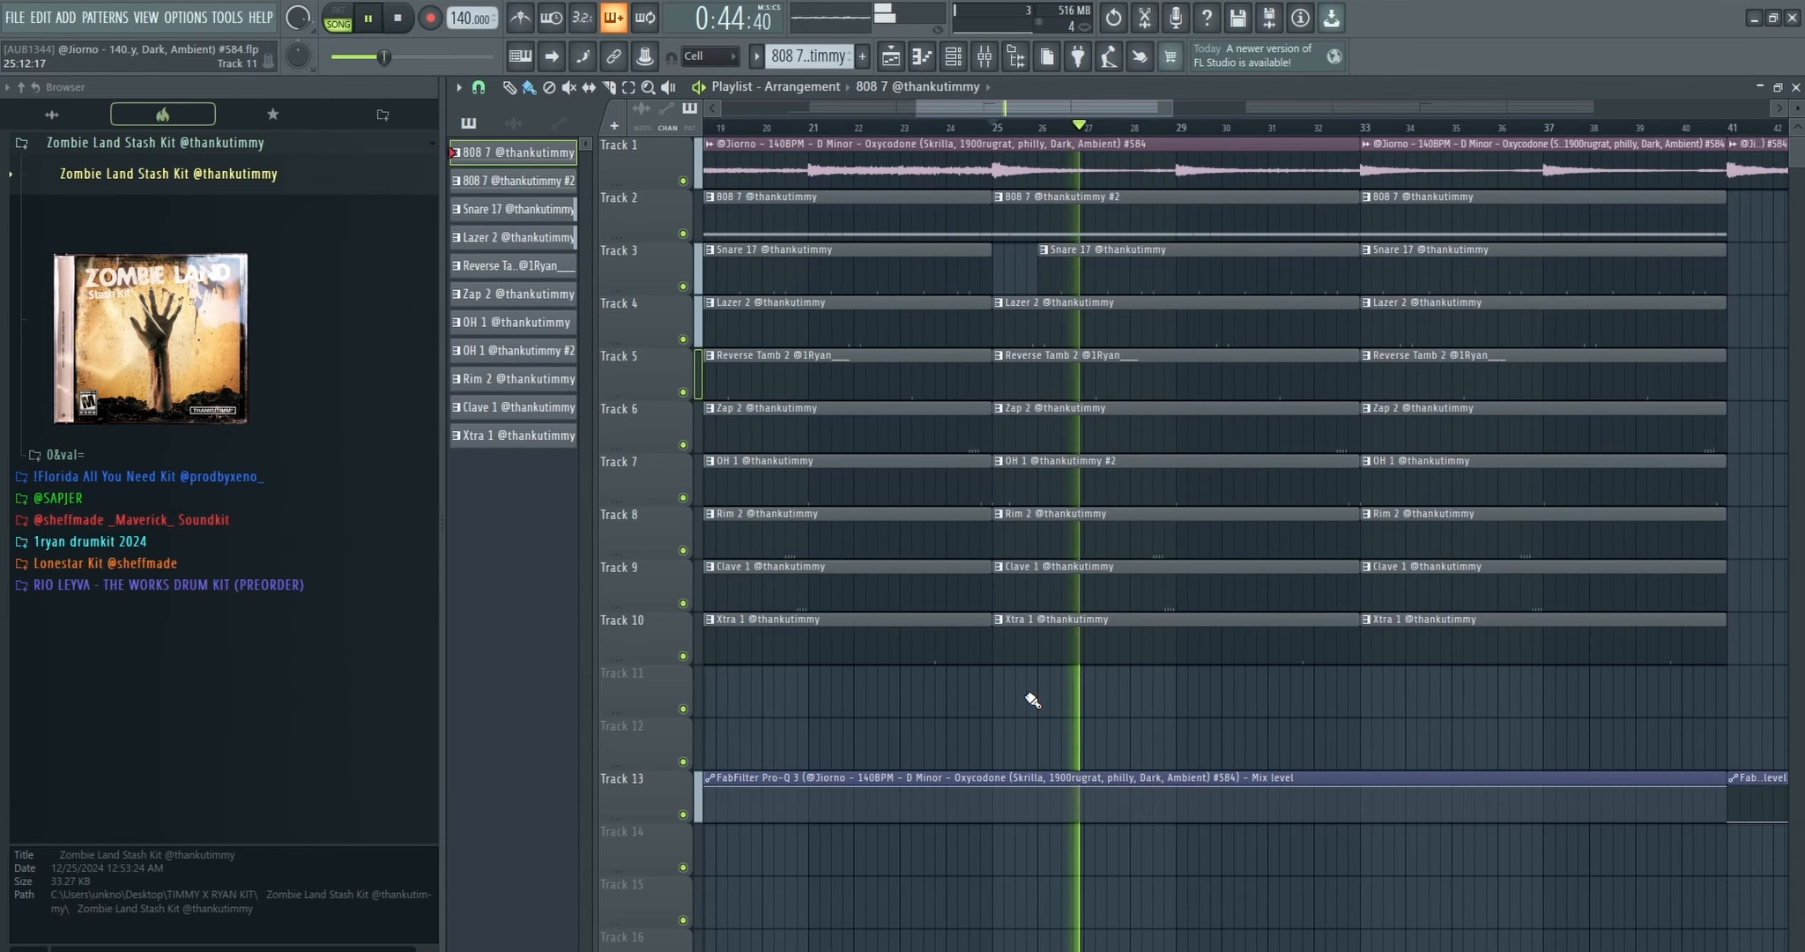
pyautogui.press('space')
pyautogui.scroll(-8, 1031, 705)
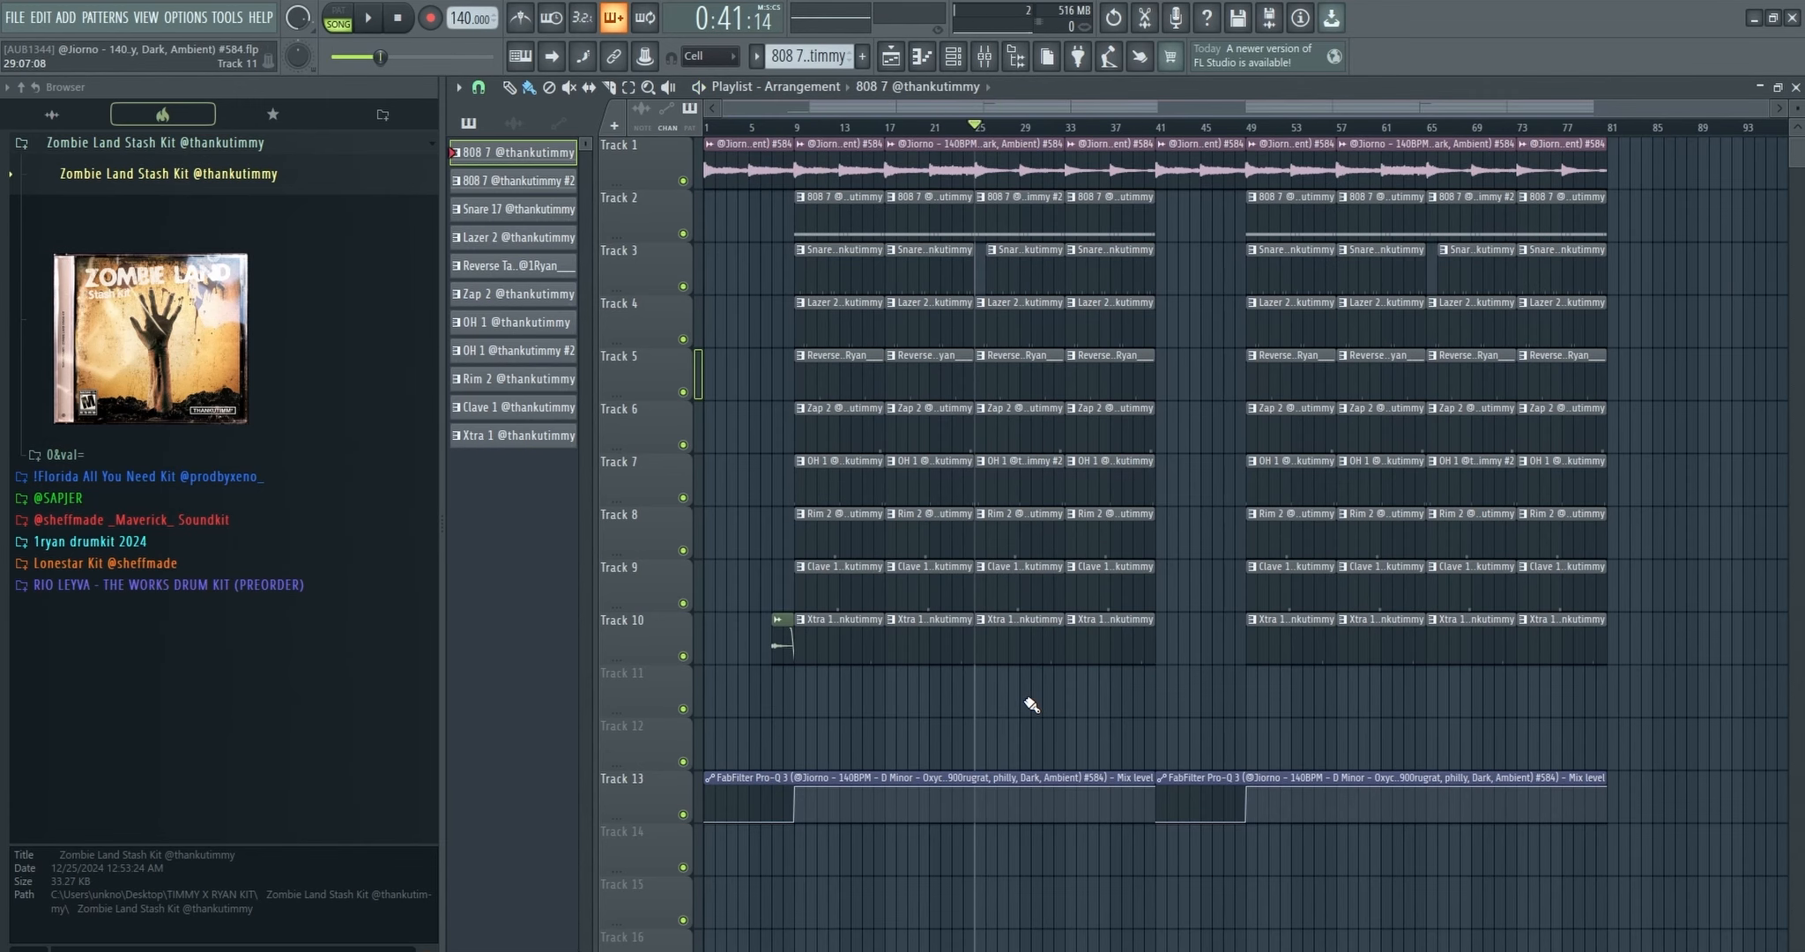